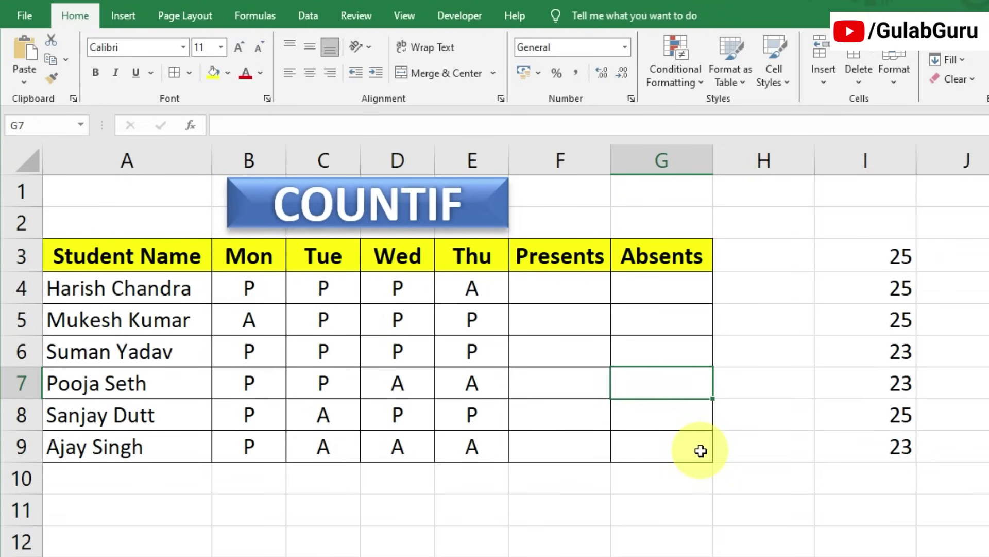
- Examine the attendance marks in B4:E9, the empty Presents and Absents columns, and the number list in column I
click(681, 496)
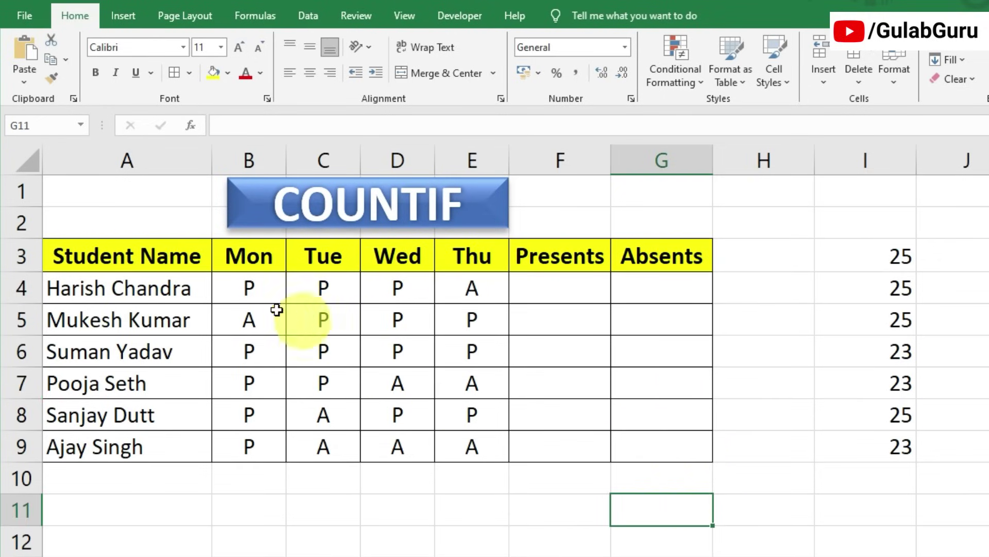
drag(250, 286, 410, 292)
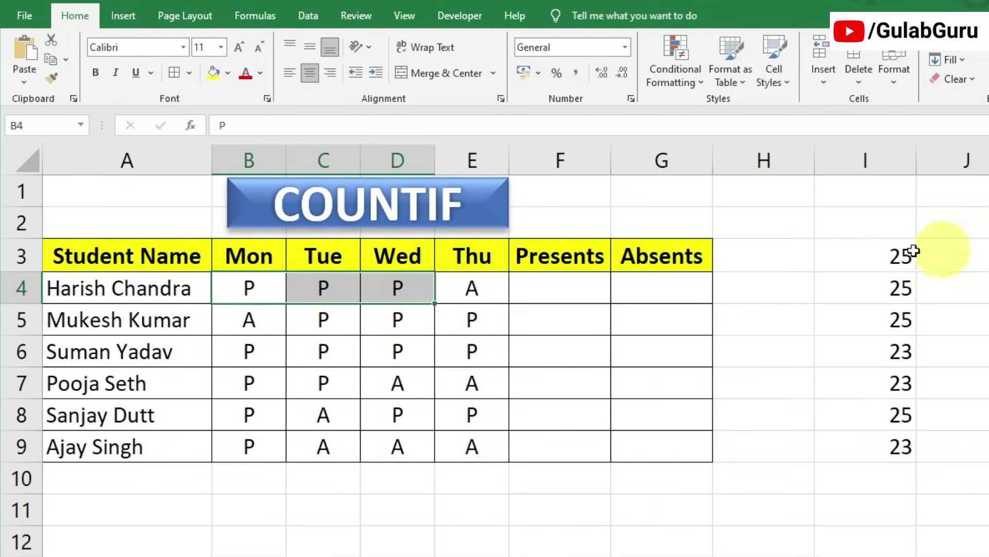
drag(871, 250, 892, 314)
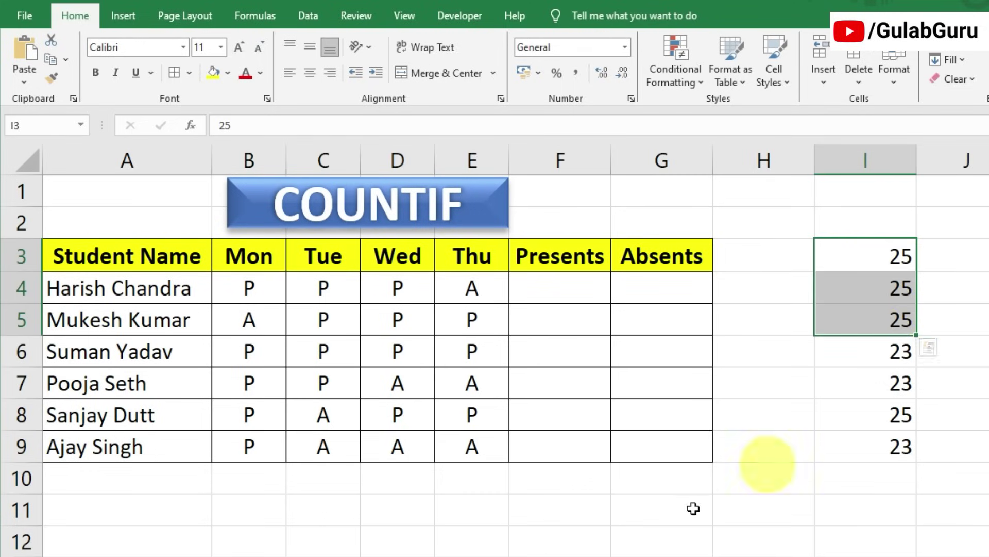
click(659, 508)
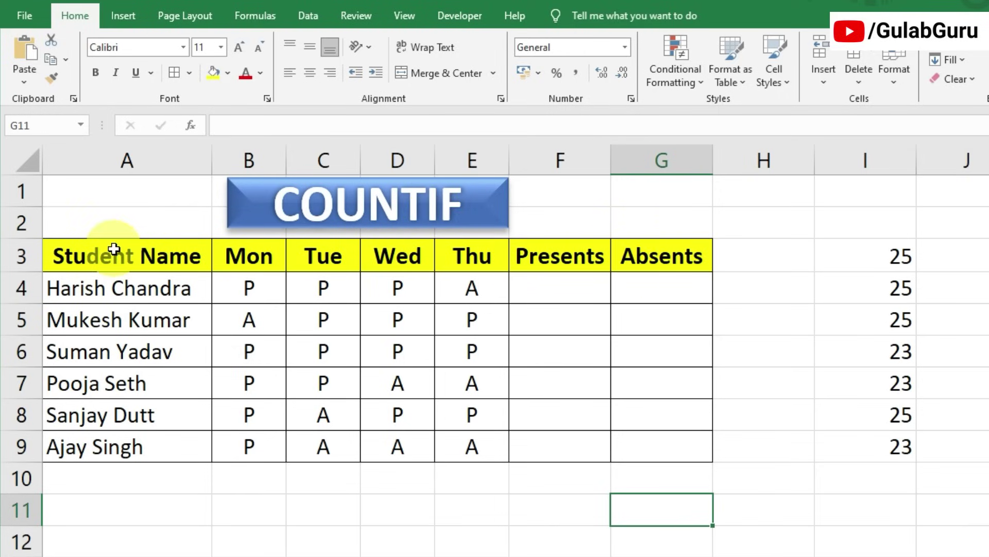
drag(111, 247, 645, 448)
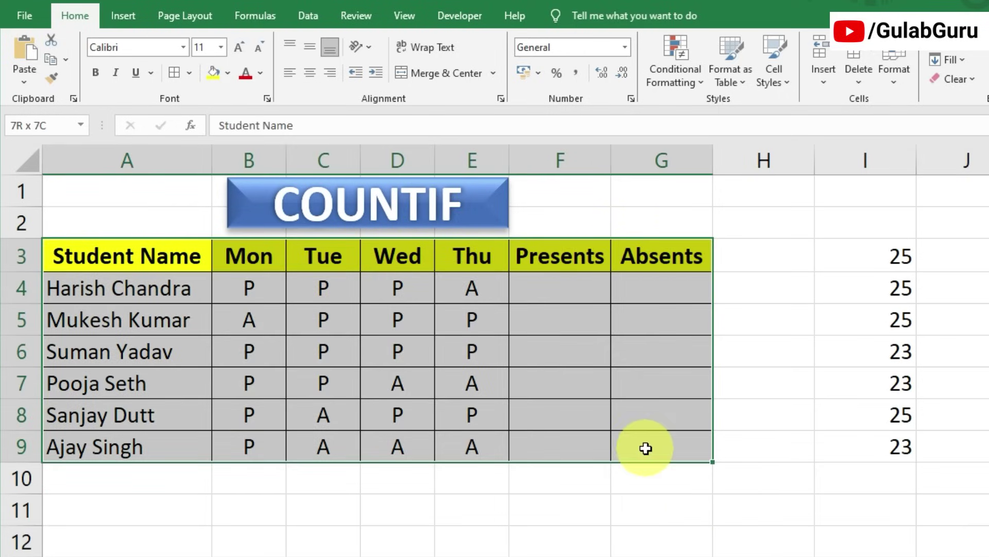
click(567, 318)
click(556, 282)
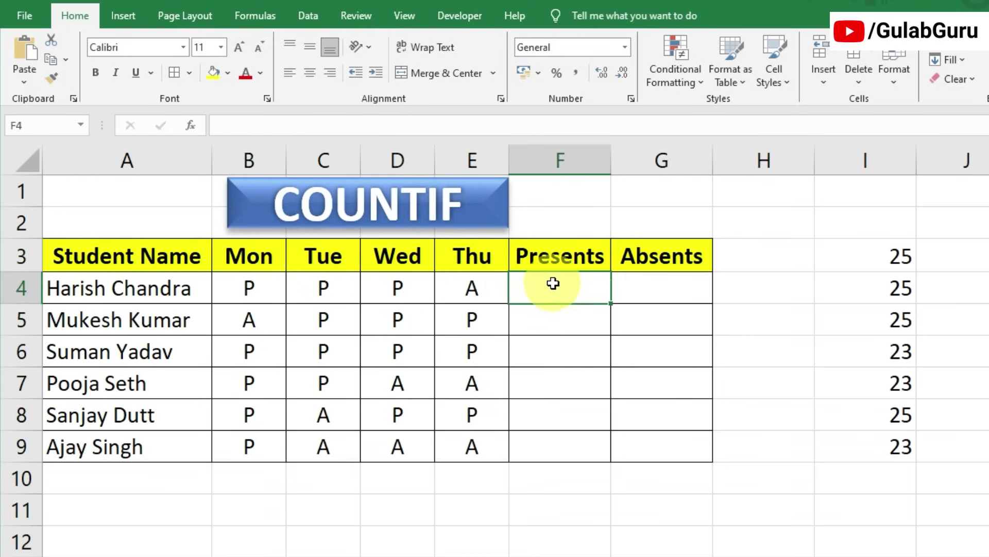
click(650, 289)
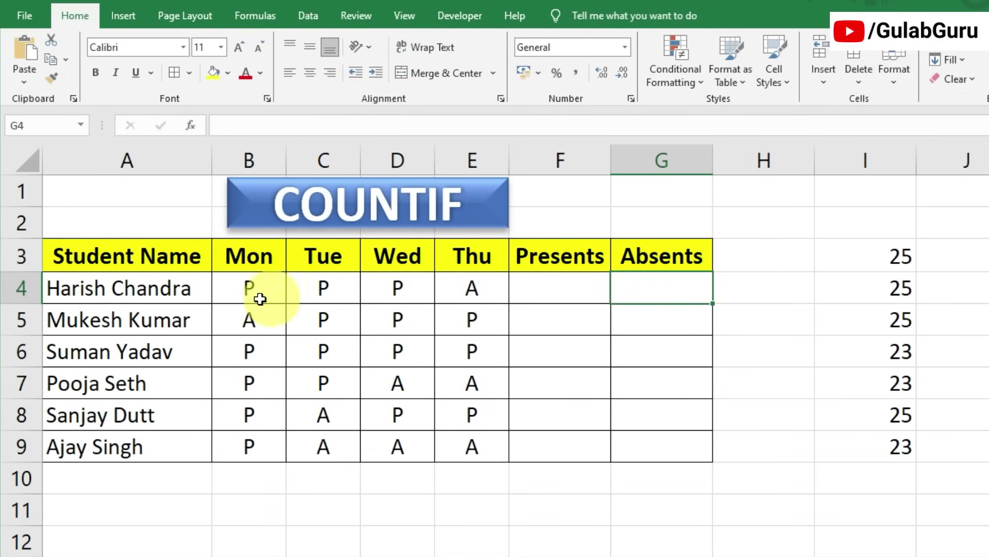
drag(254, 289, 461, 452)
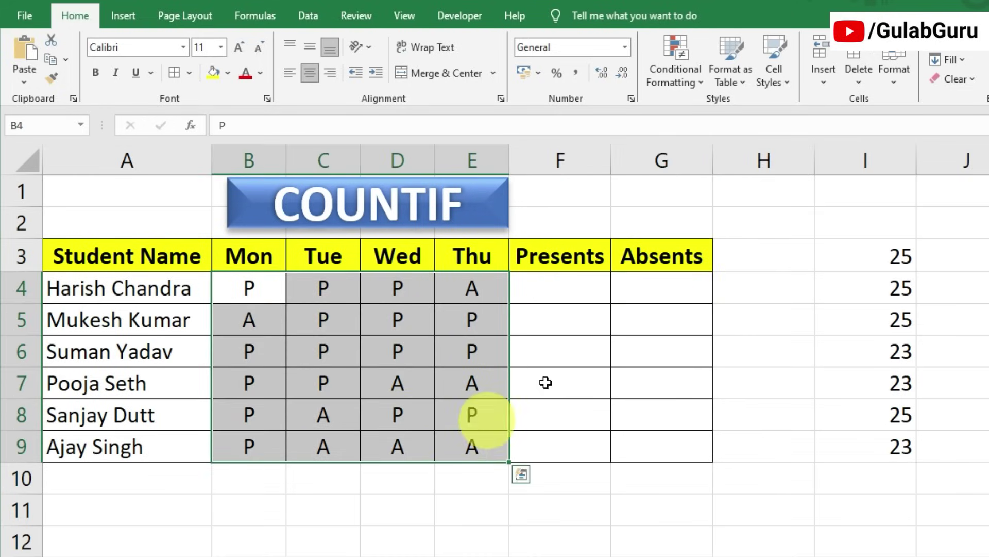
- Enter the formula =COUNTIF(B4:E4,"P") in cell F4 to count the first student's presents
click(567, 288)
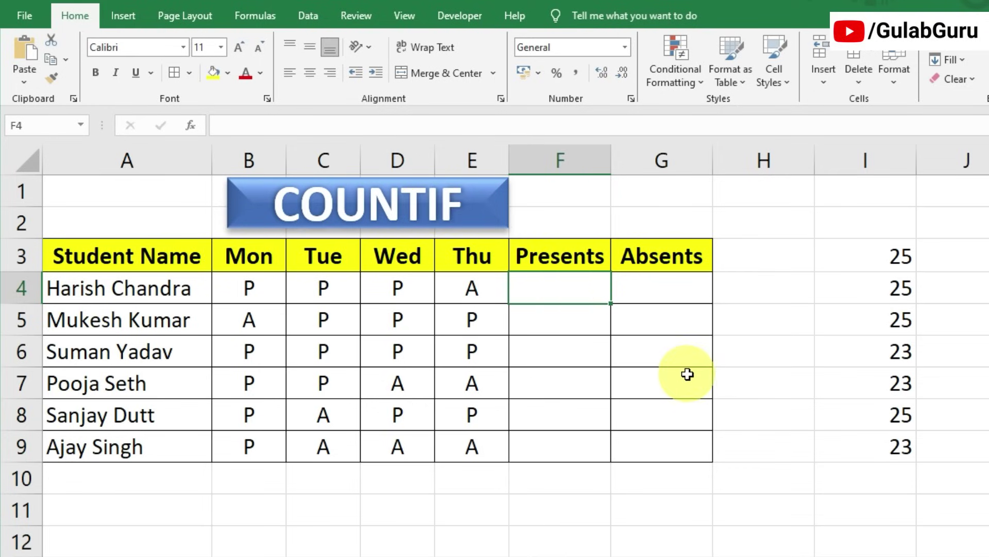
text(=)
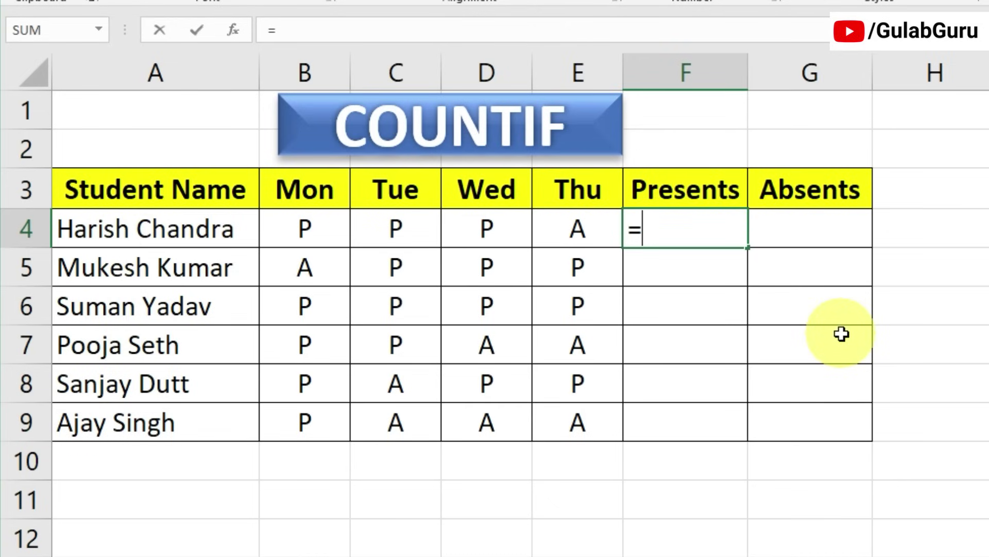
text(COUN)
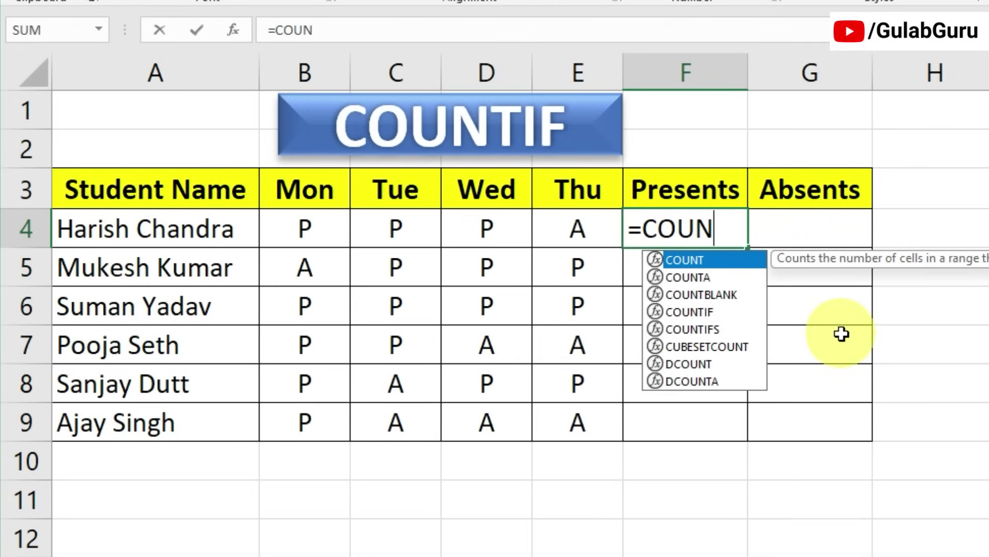
text(TIF)
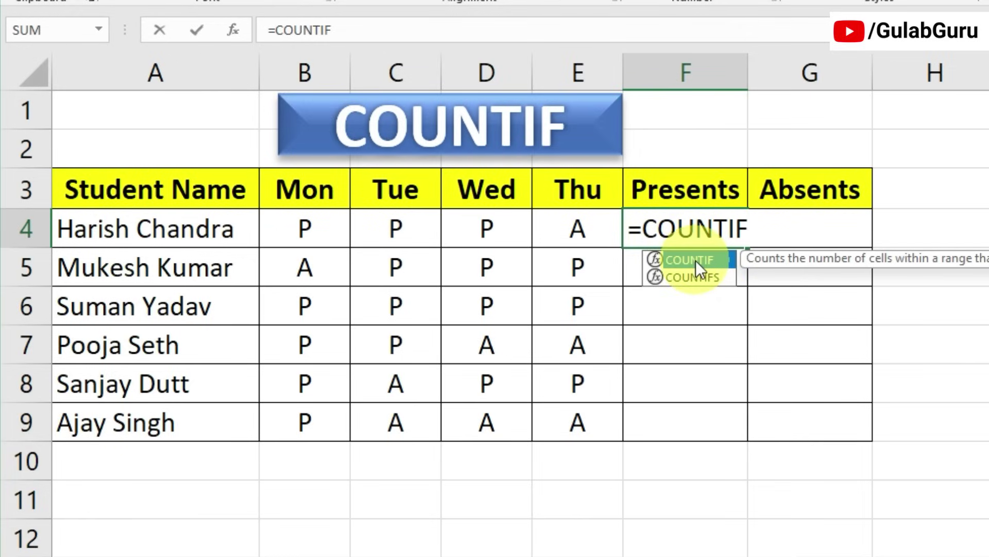
key(Tab)
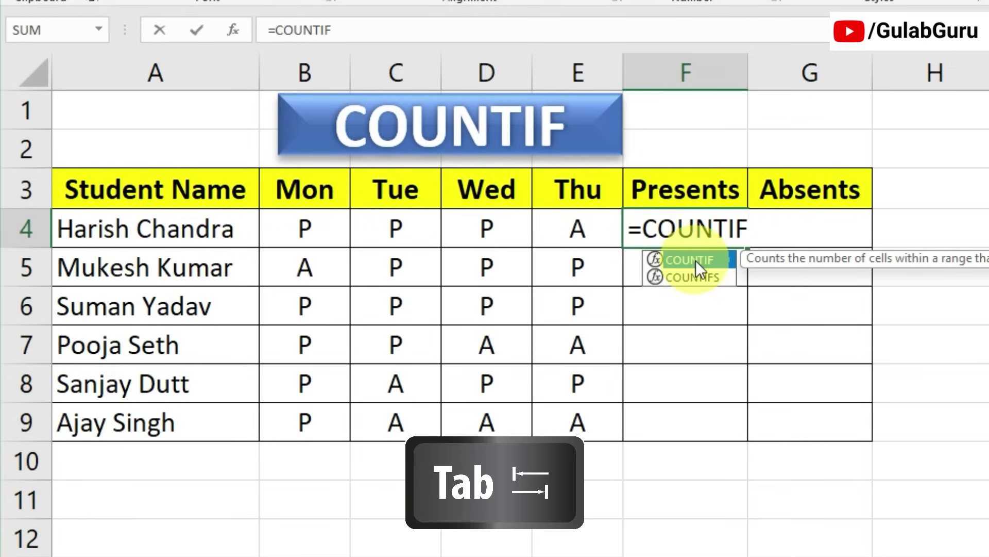
key(Tab)
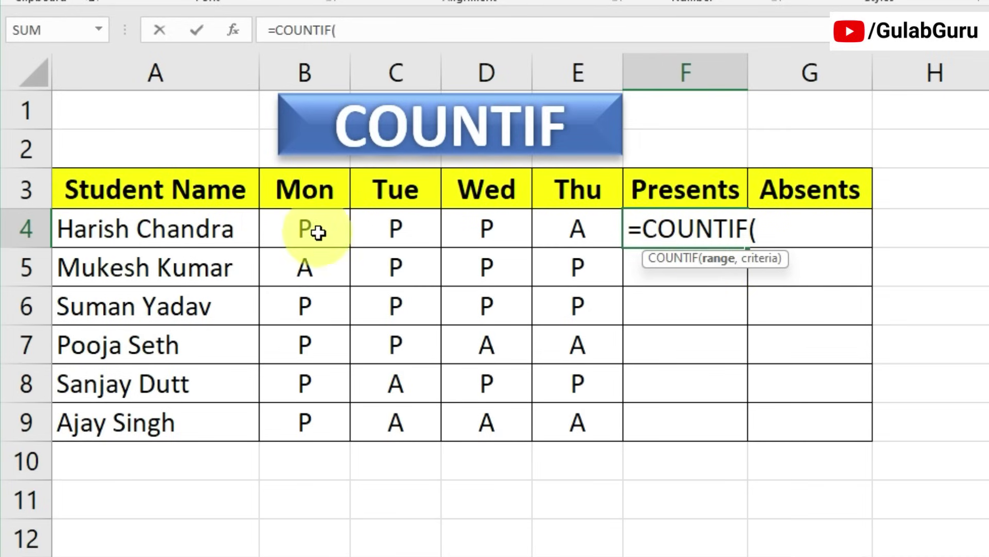
drag(318, 227, 573, 228)
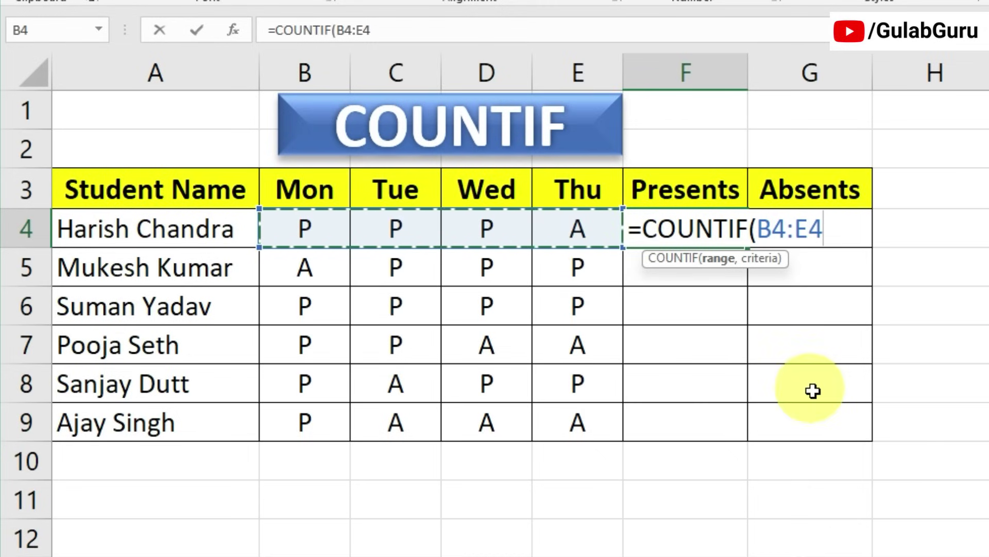
text(,)
text(,)
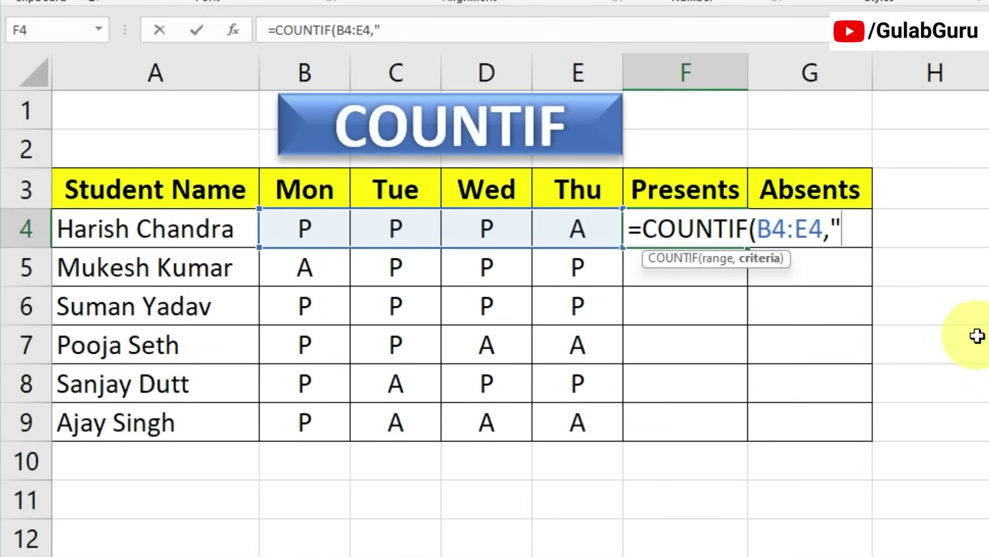
text(P)
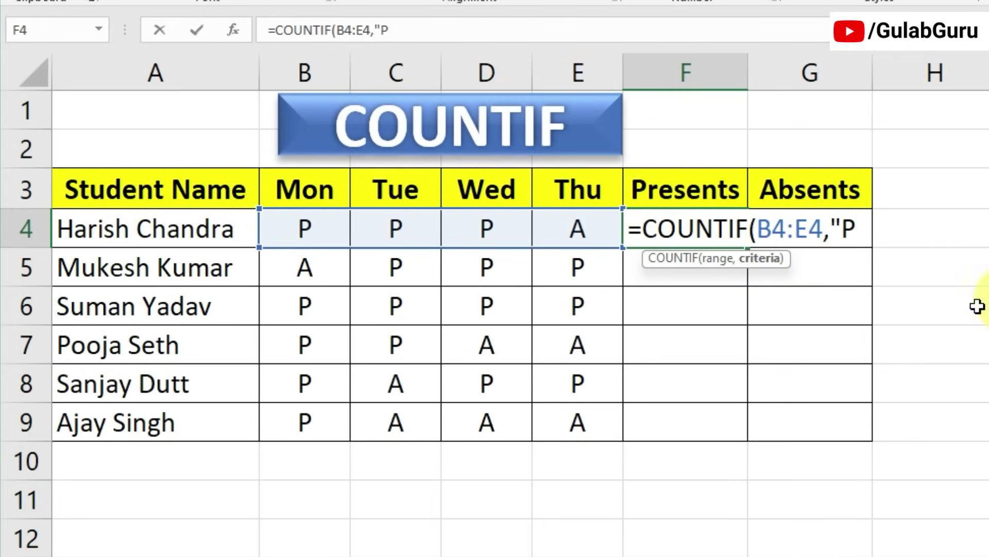
text(")
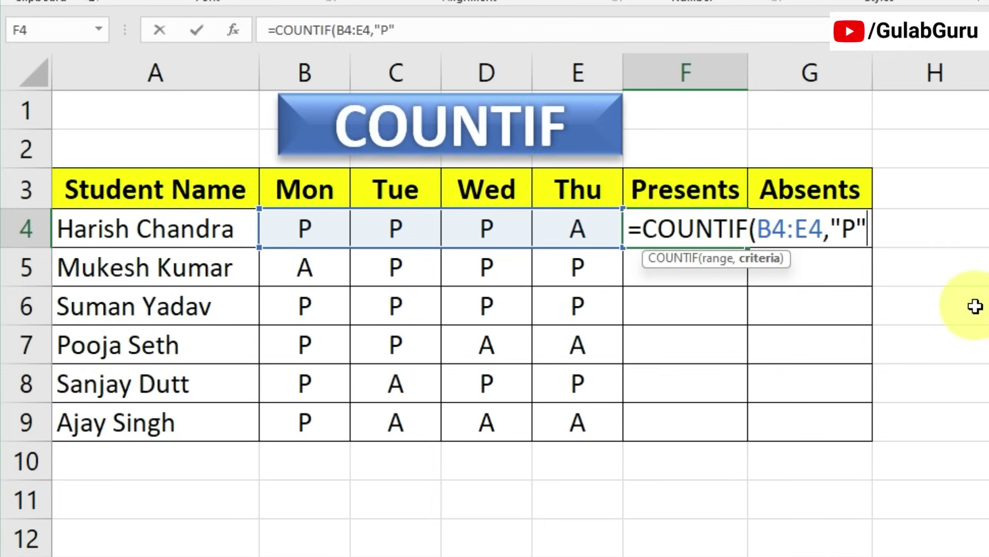
text())
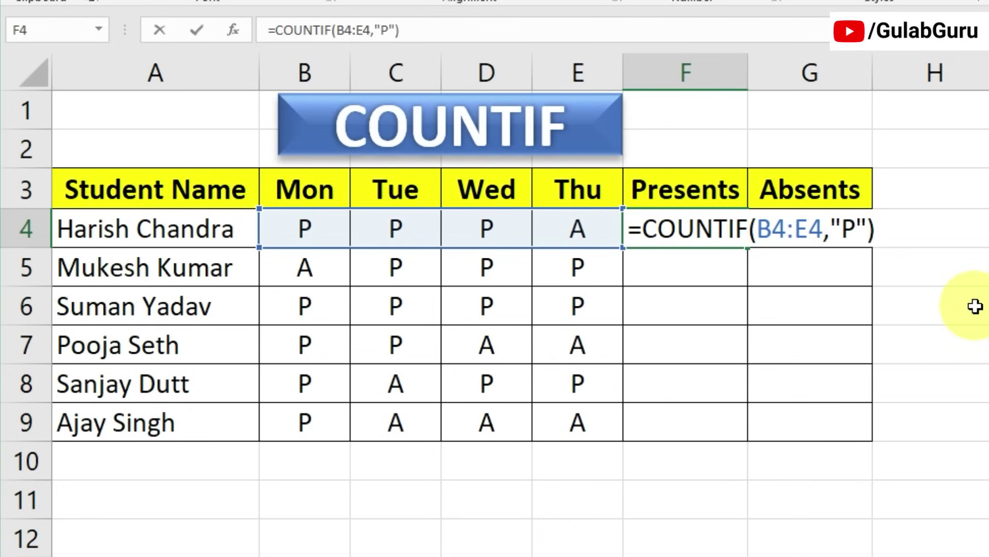
key(Return)
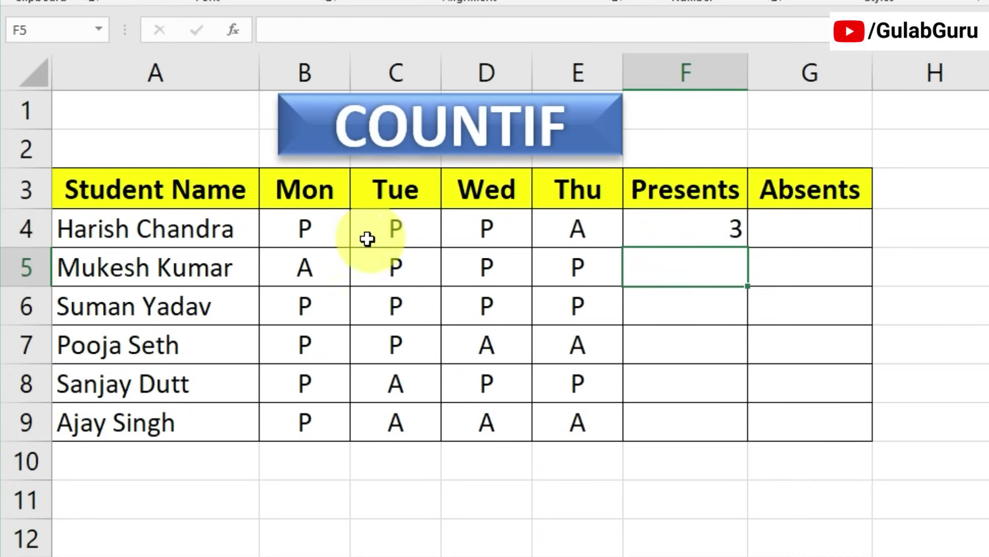
drag(296, 230, 563, 230)
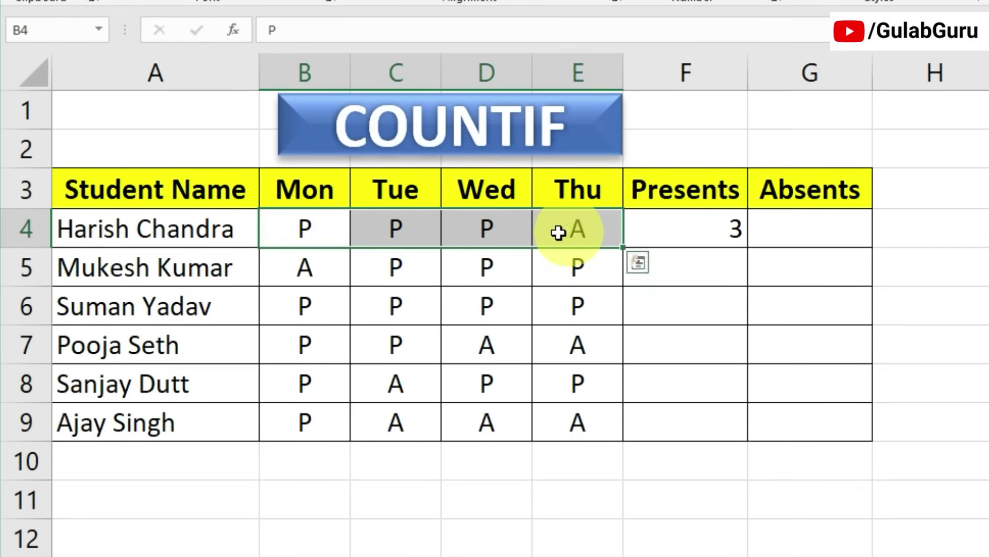
click(299, 228)
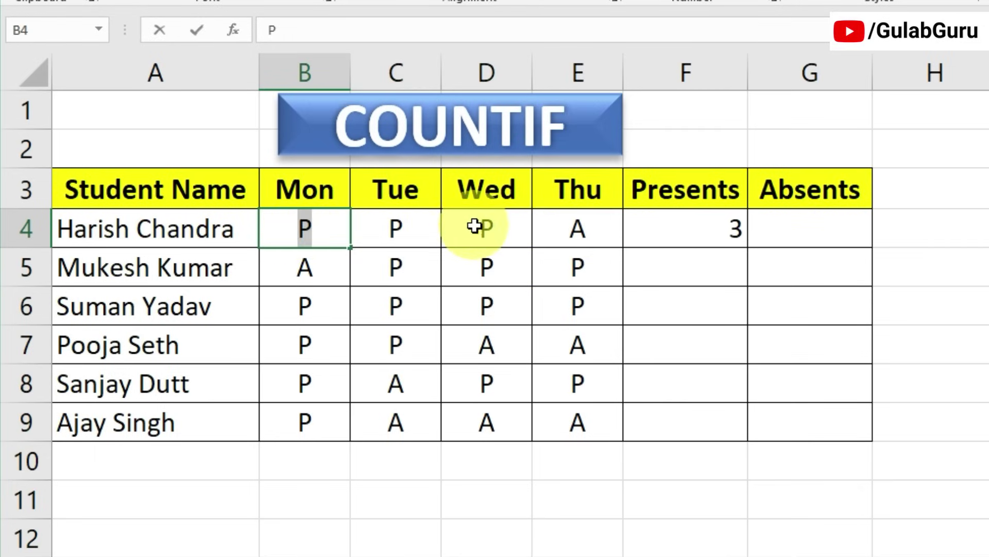
click(472, 227)
click(687, 229)
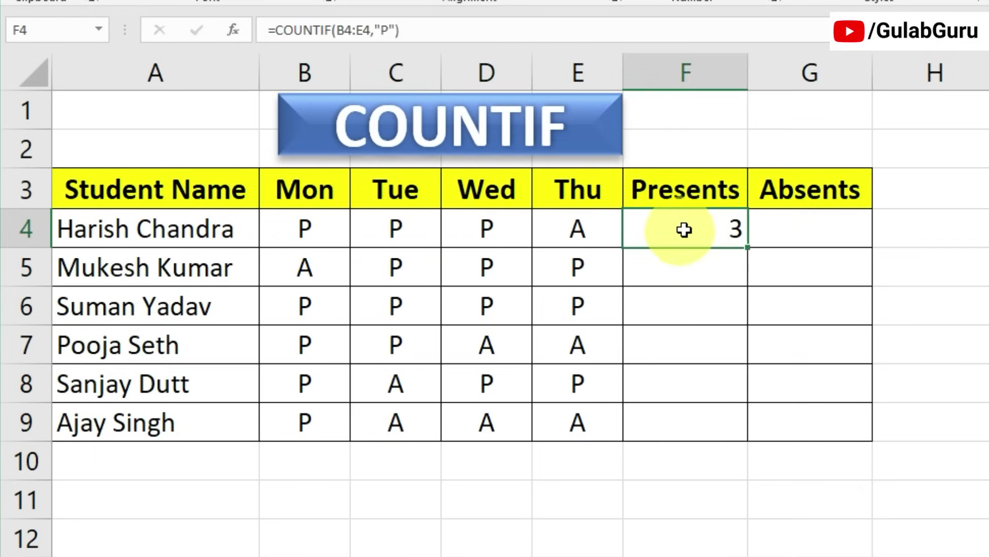
- Enter the formula =COUNTIF(B4:E4,"A") in cell G4 to count the first student's absents
click(804, 232)
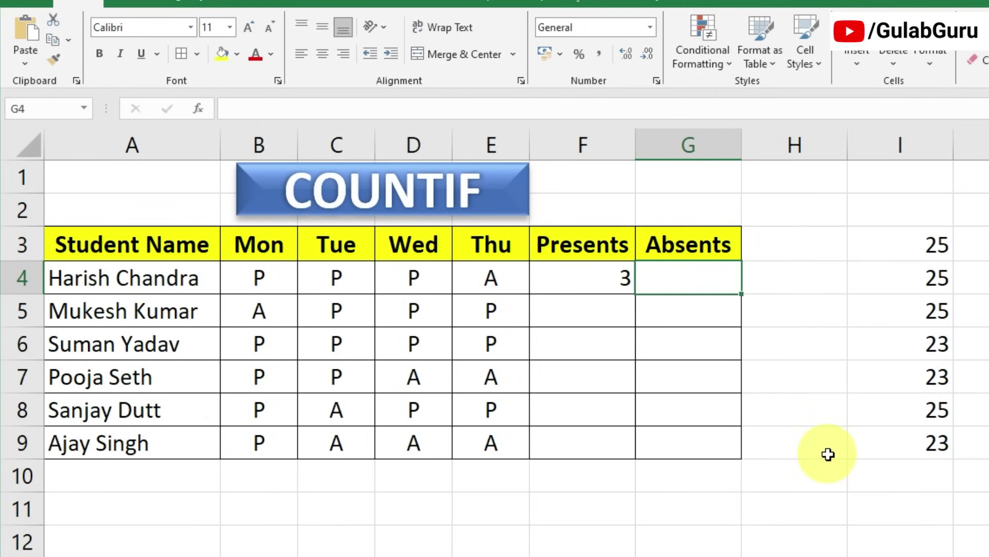
text(=CO)
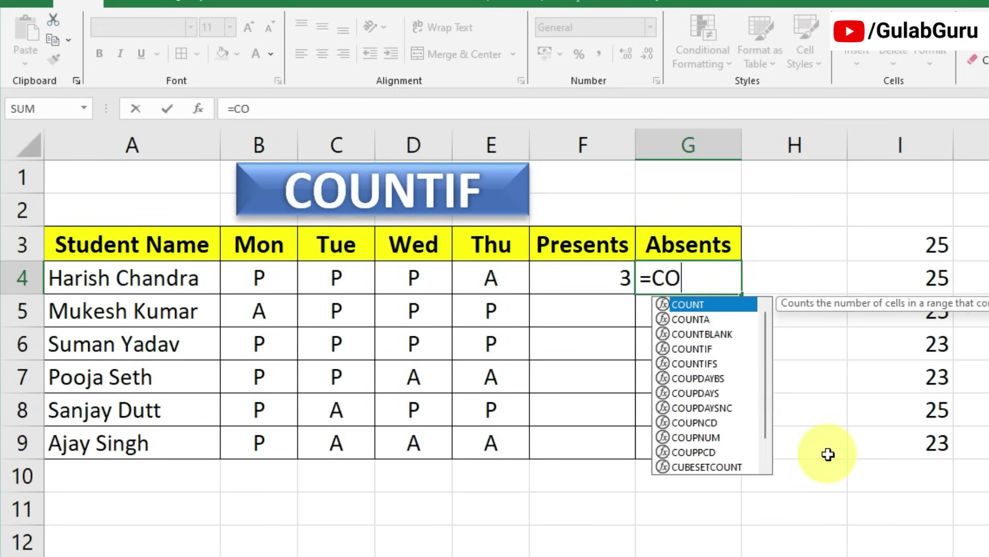
text(UNTIF()
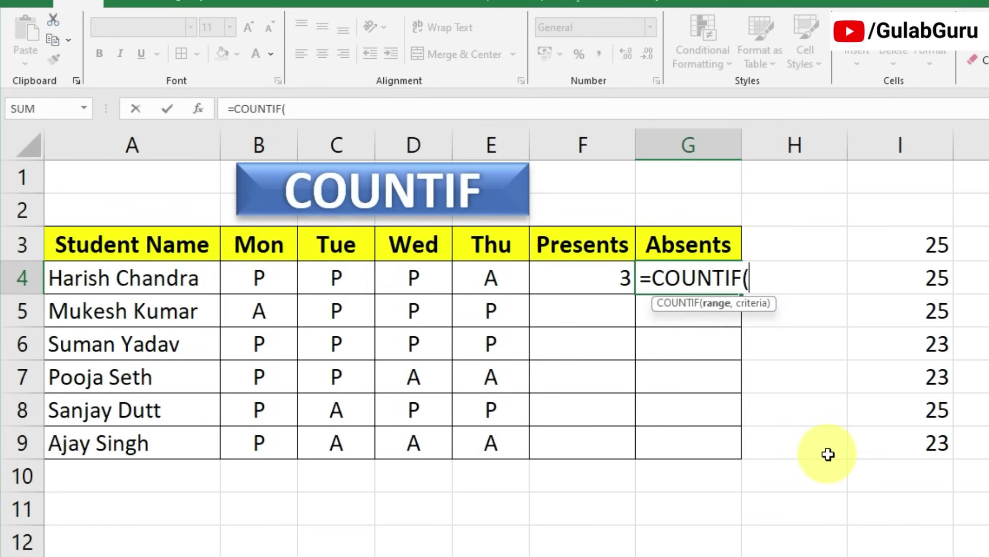
drag(258, 280, 460, 287)
text(,"A)
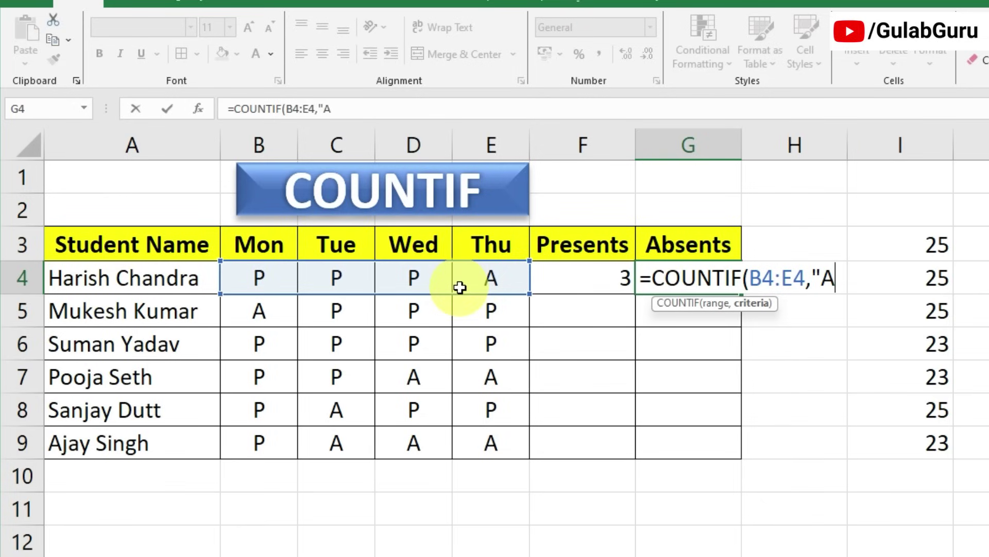
text("))
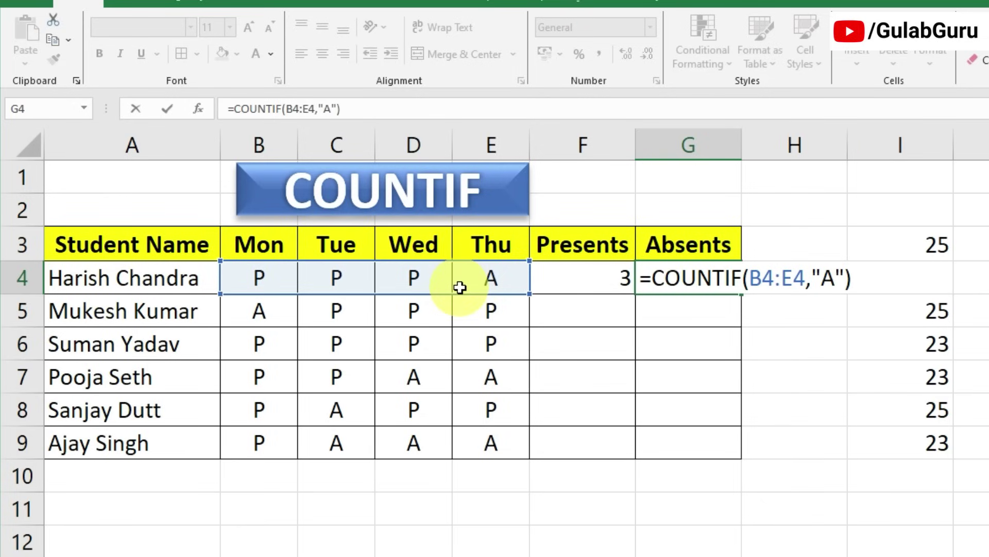
key(Return)
- Fill the Presents and Absents formulas from F4:G4 down through row 9 for all students
click(599, 277)
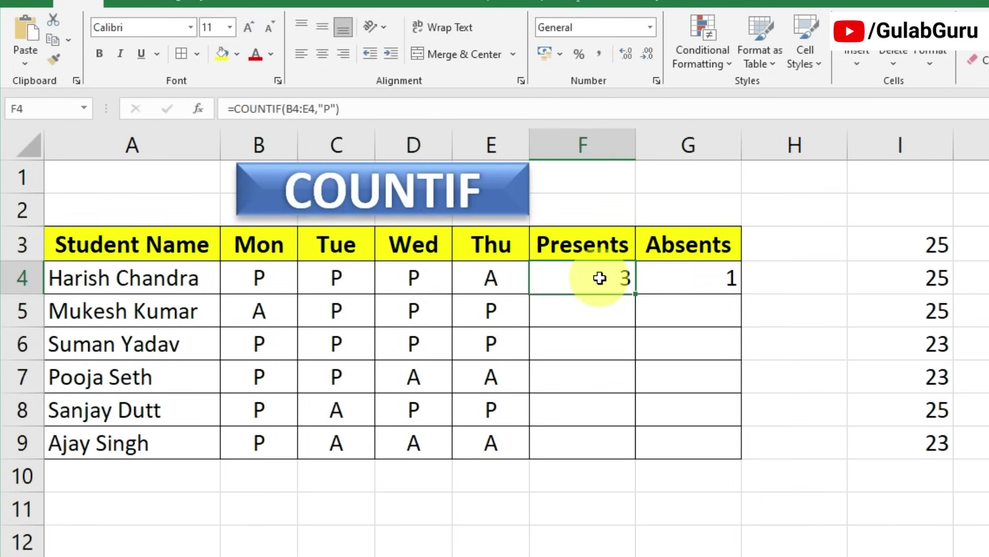
click(494, 281)
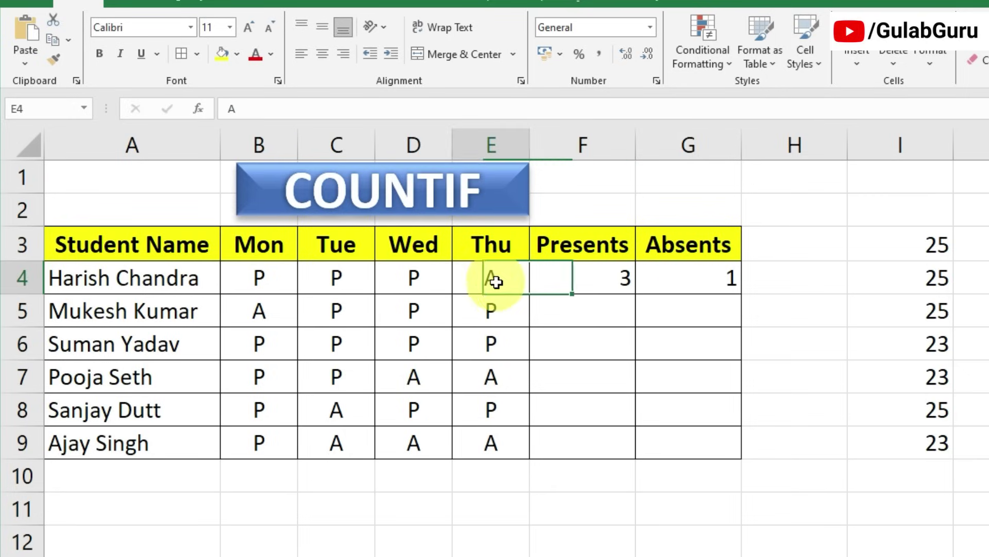
click(695, 280)
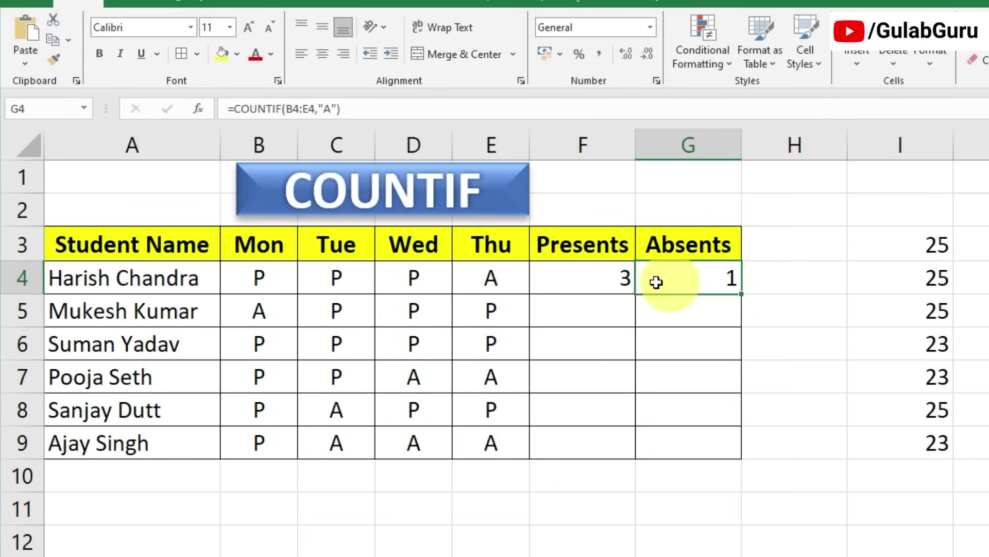
drag(626, 281, 735, 450)
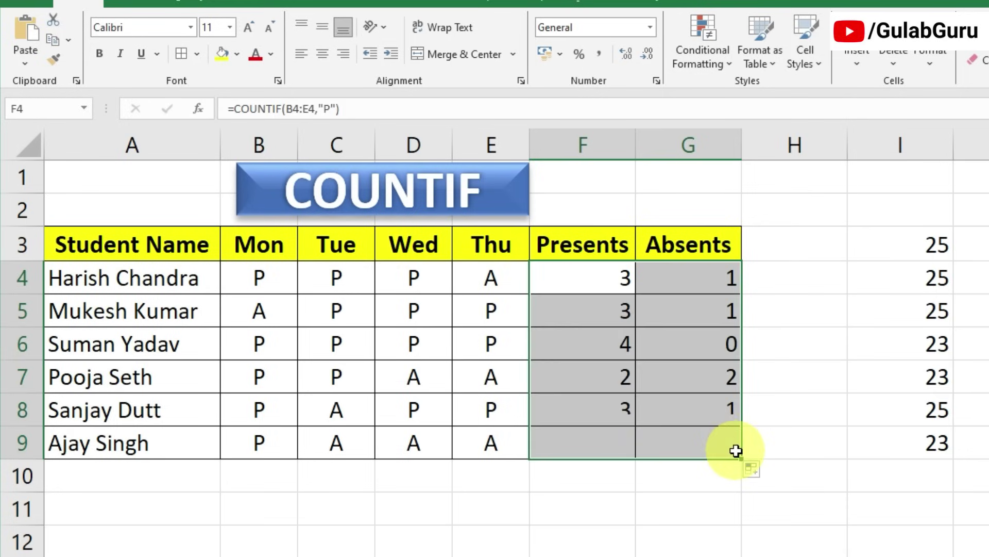
click(794, 436)
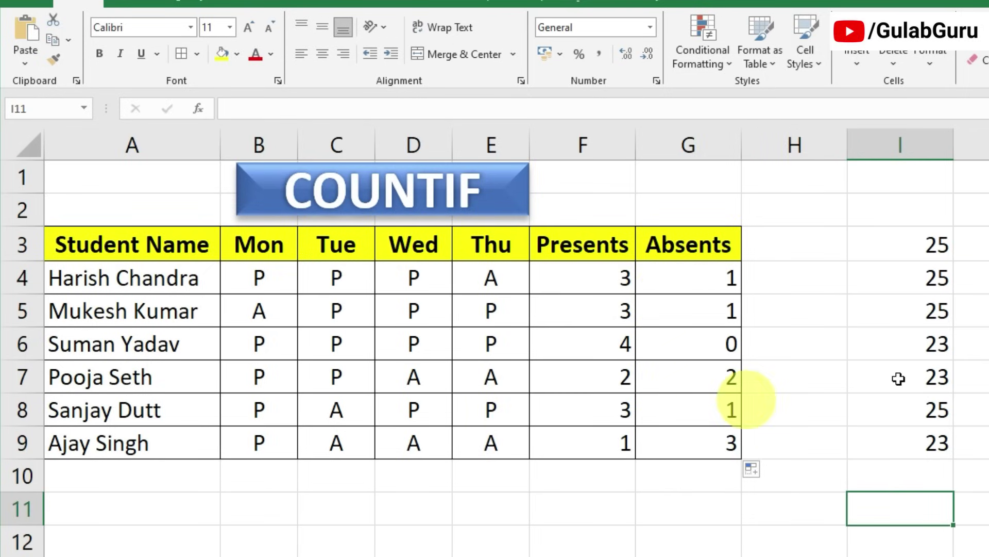
drag(923, 253, 933, 441)
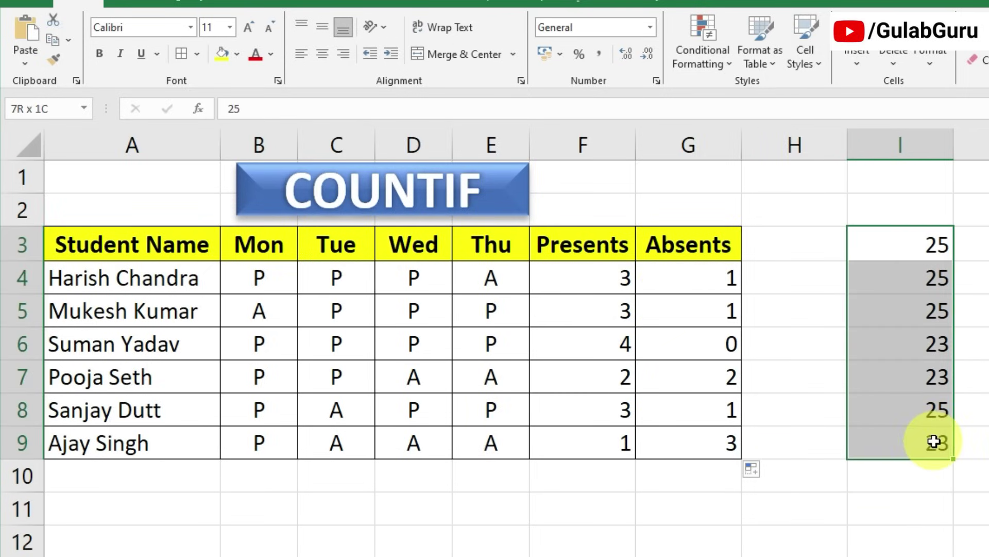
drag(930, 230, 938, 310)
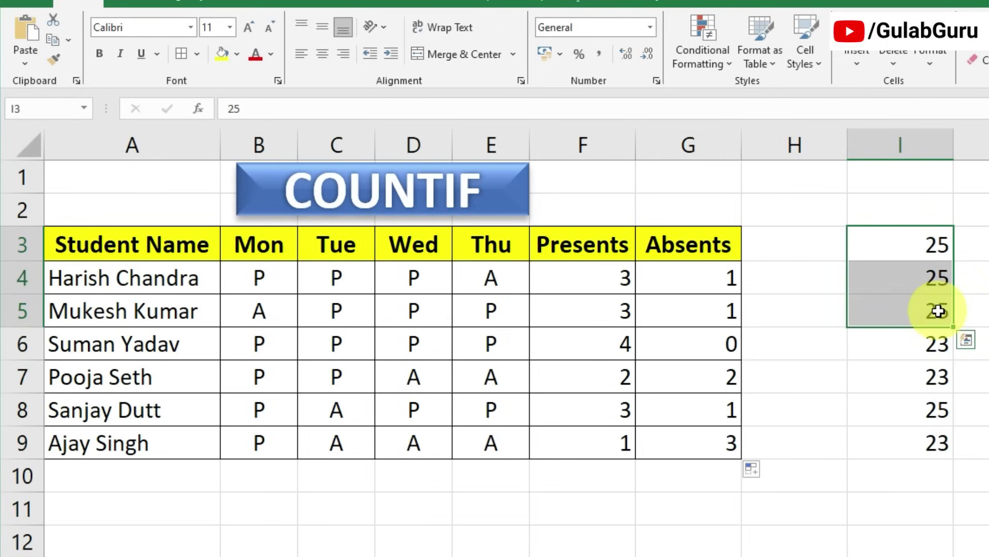
- Enter the formula =COUNTIF(I3:I9,"25") in cell I11 to count how often 25 occurs in the number list
click(913, 503)
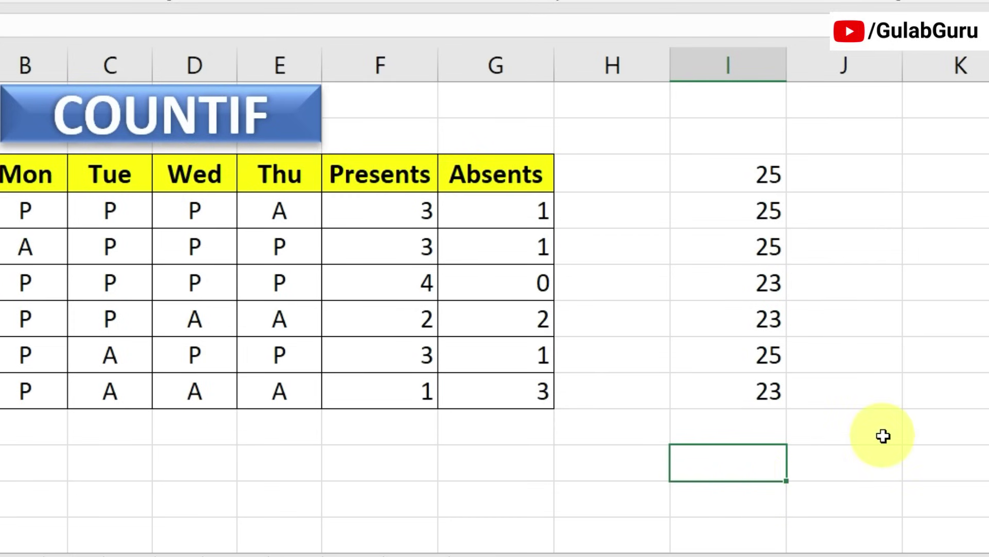
text(=count)
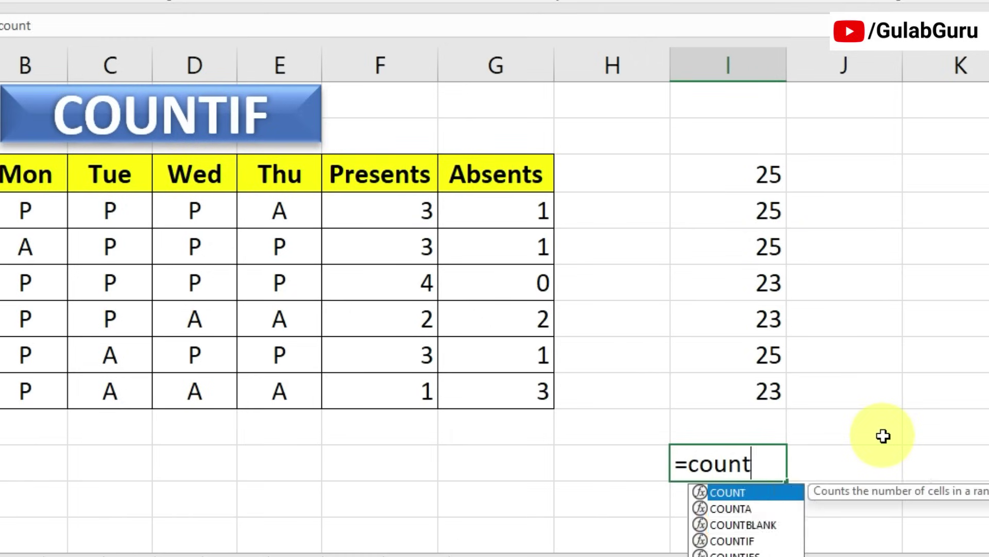
text(if)
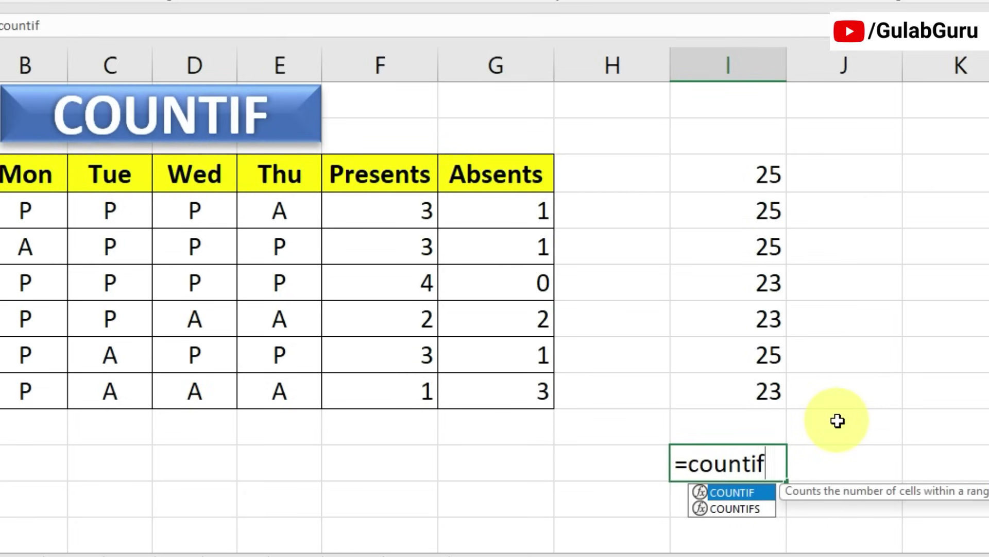
text(()
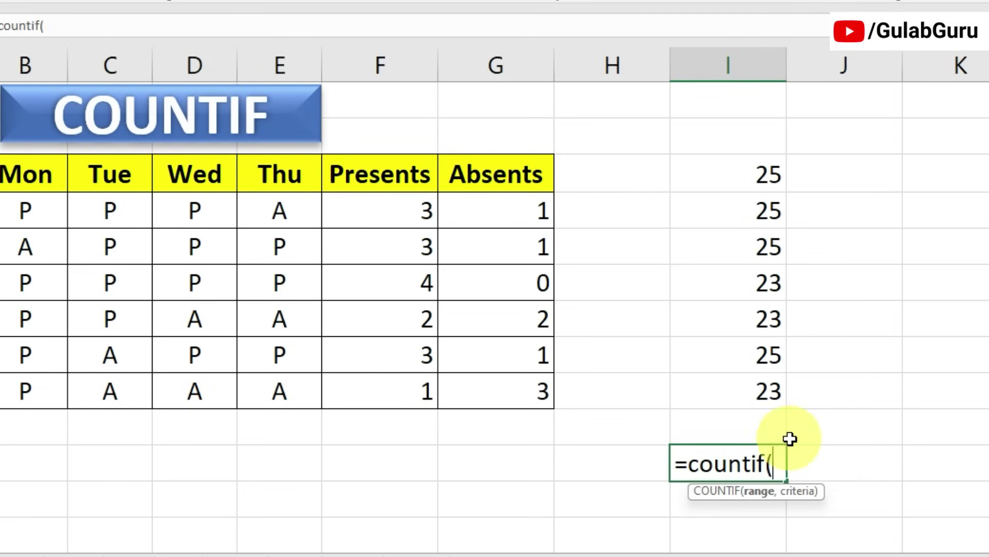
drag(743, 173, 758, 391)
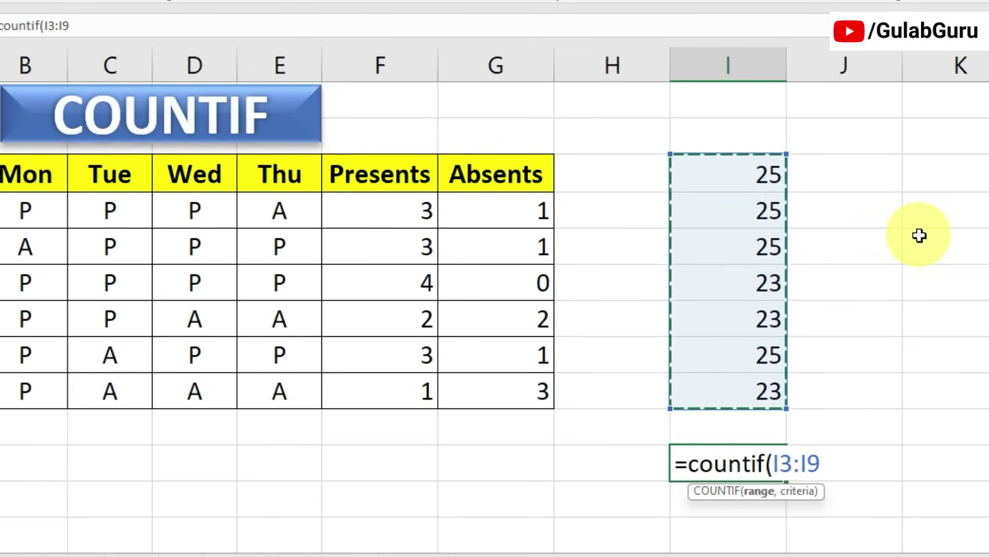
text(,")
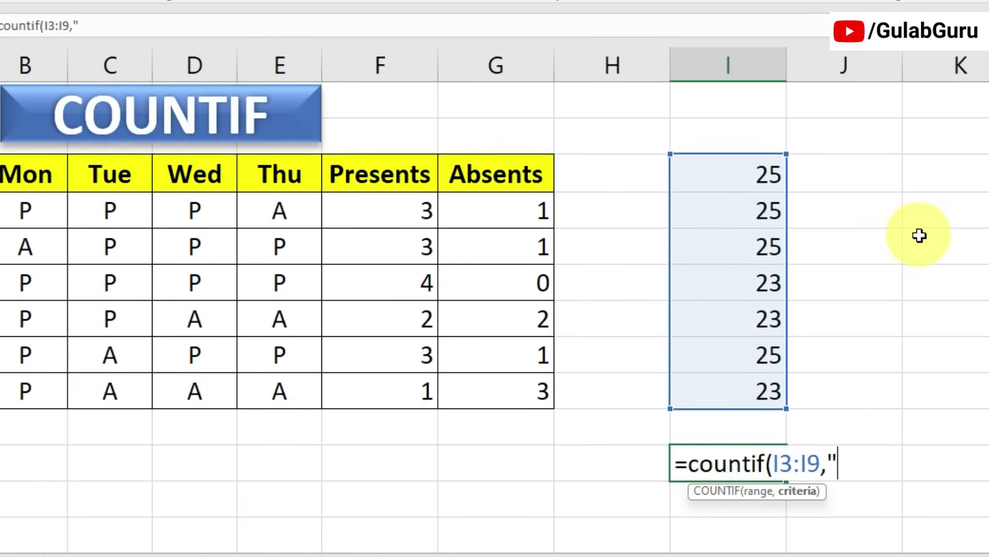
text(25)
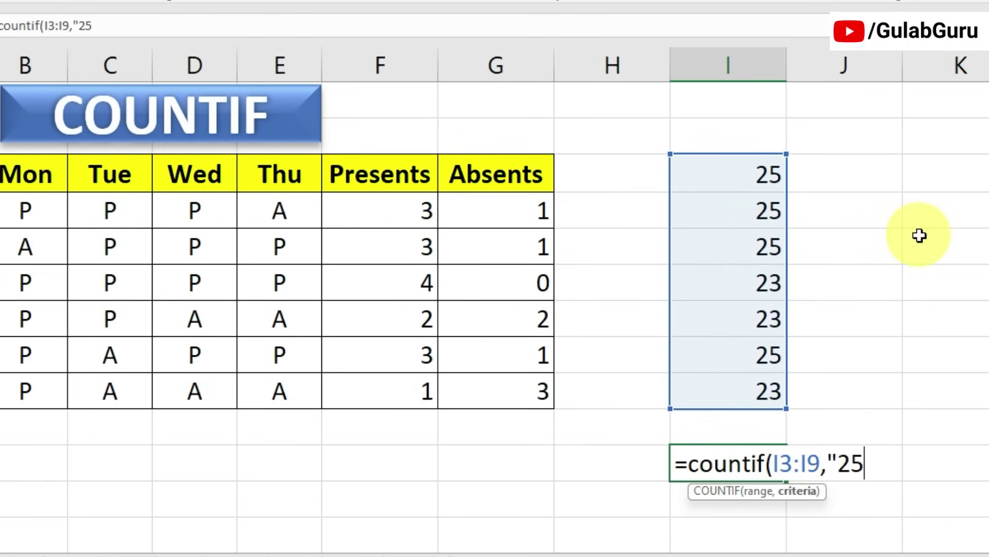
text("))
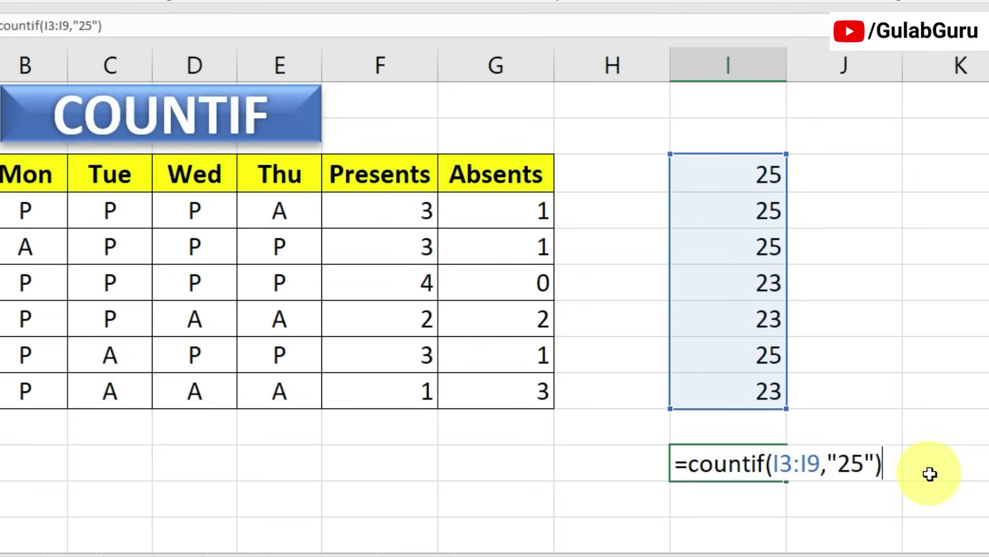
key(Return)
click(771, 466)
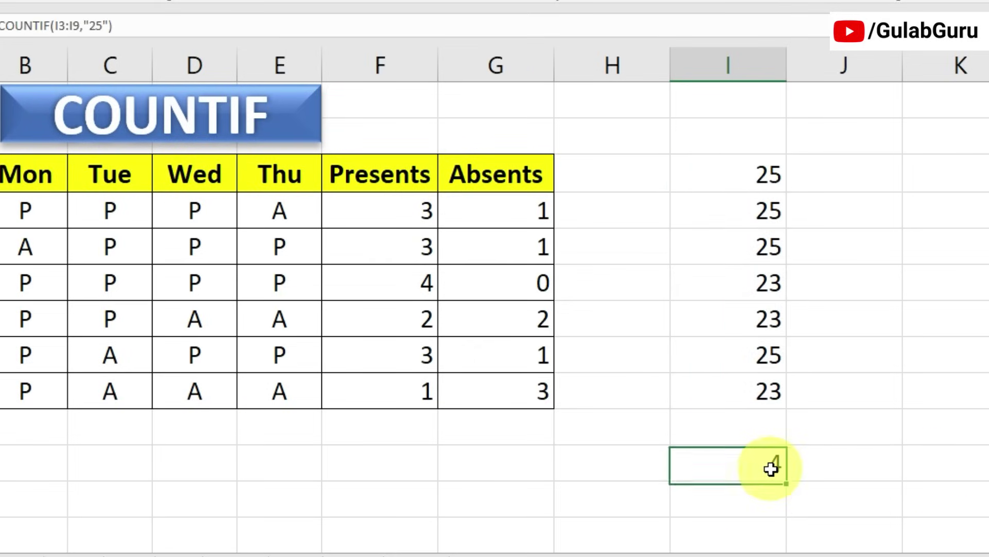
drag(744, 177, 769, 389)
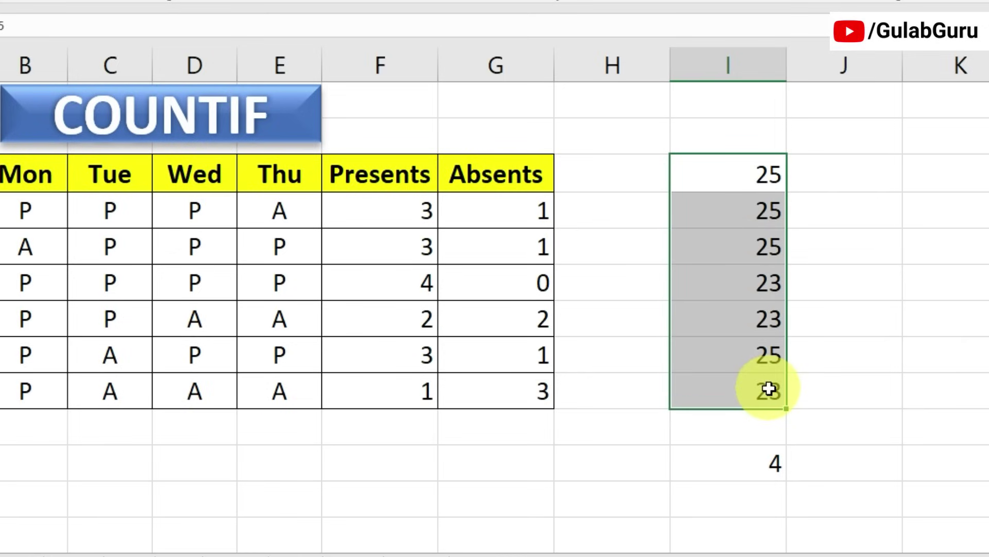
click(773, 470)
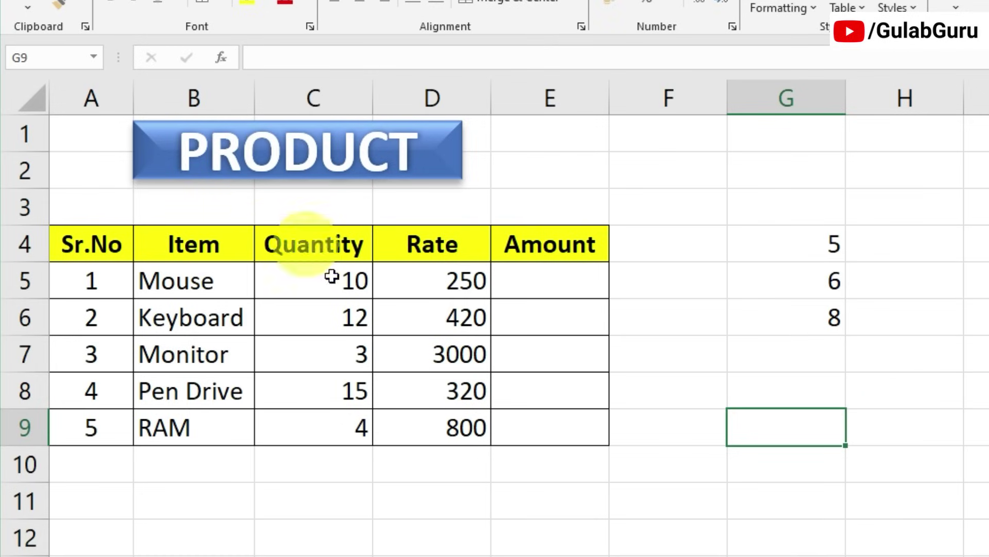
- On the PRODUCT sheet, enter the formula =PRODUCT(C5,D5) in cell E5 to multiply the Mouse quantity by its rate
drag(347, 289, 350, 321)
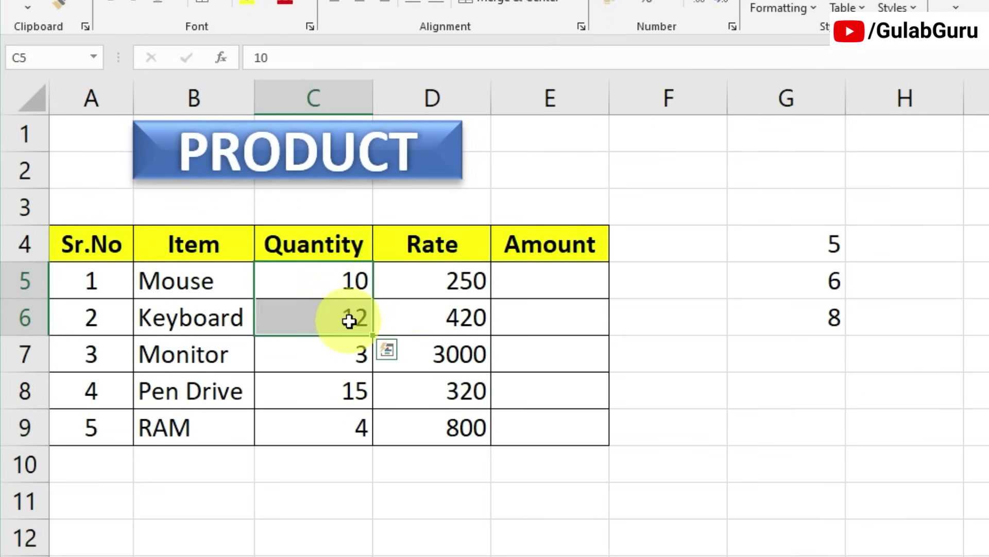
click(418, 293)
click(540, 287)
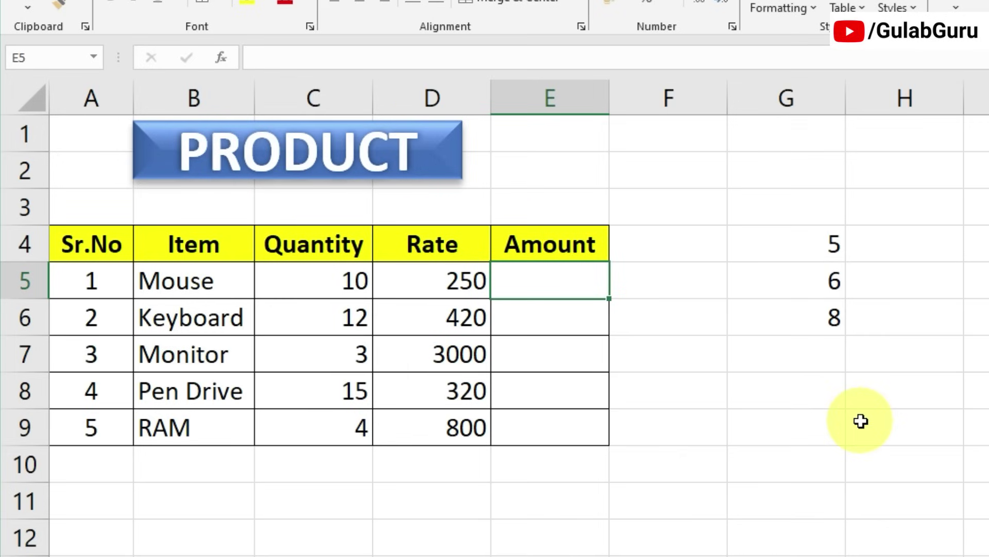
text(=)
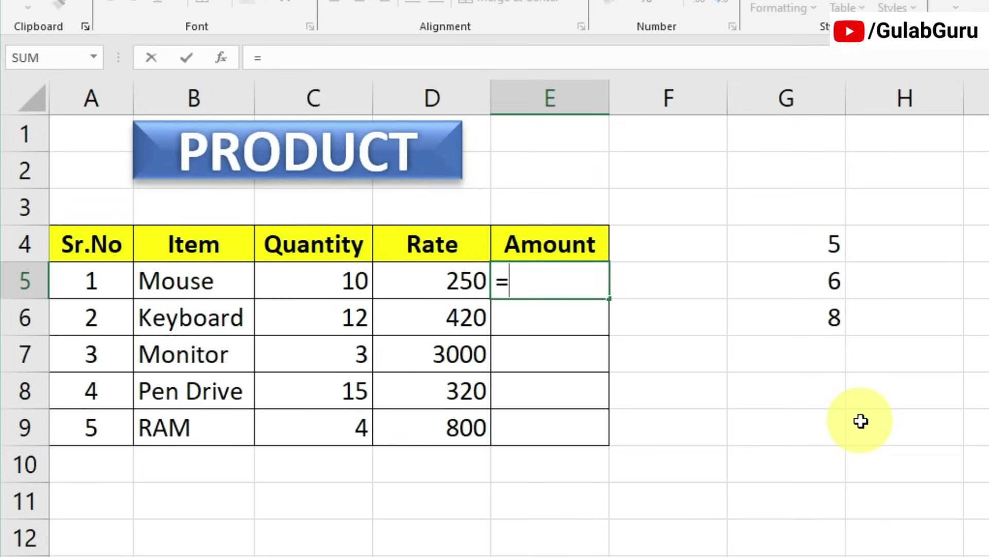
text(prod)
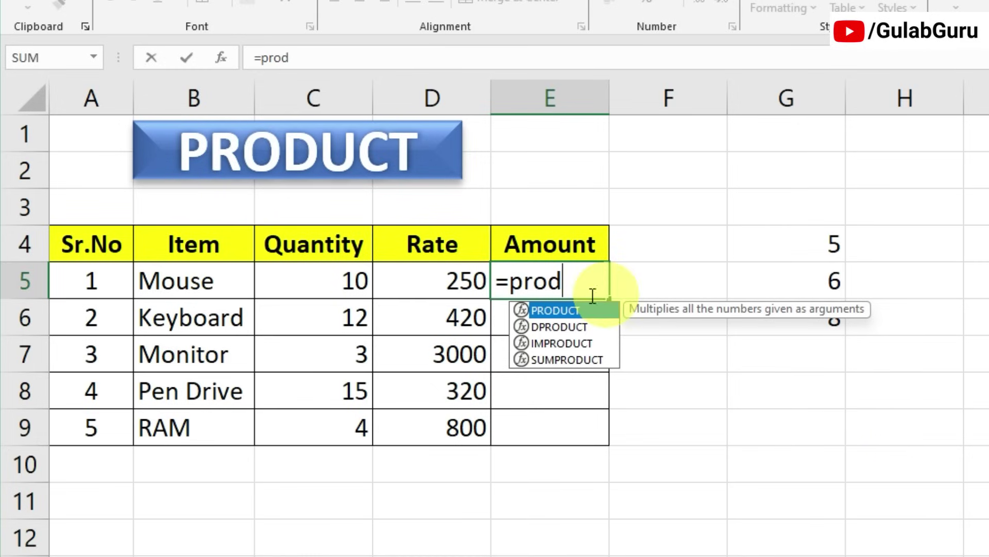
key(Tab)
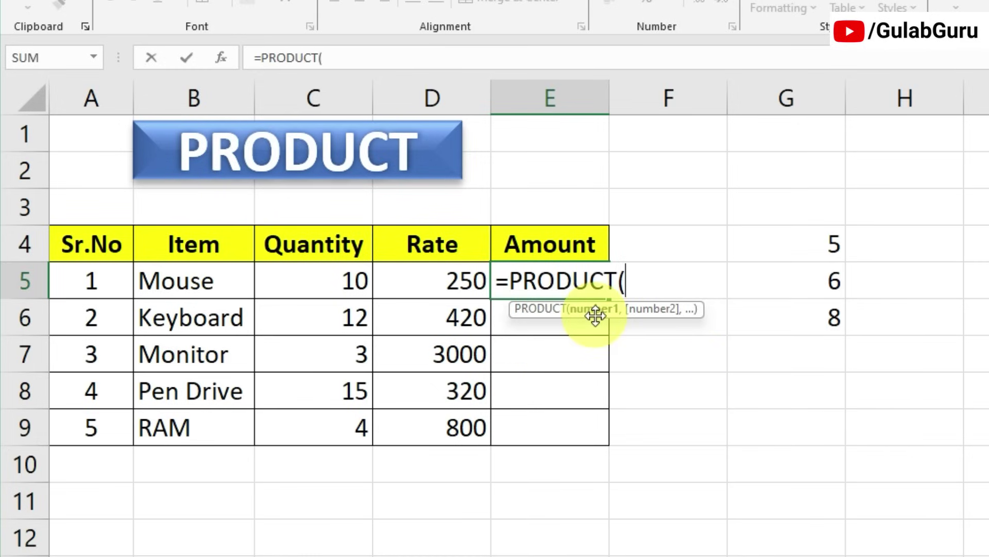
drag(325, 280, 459, 279)
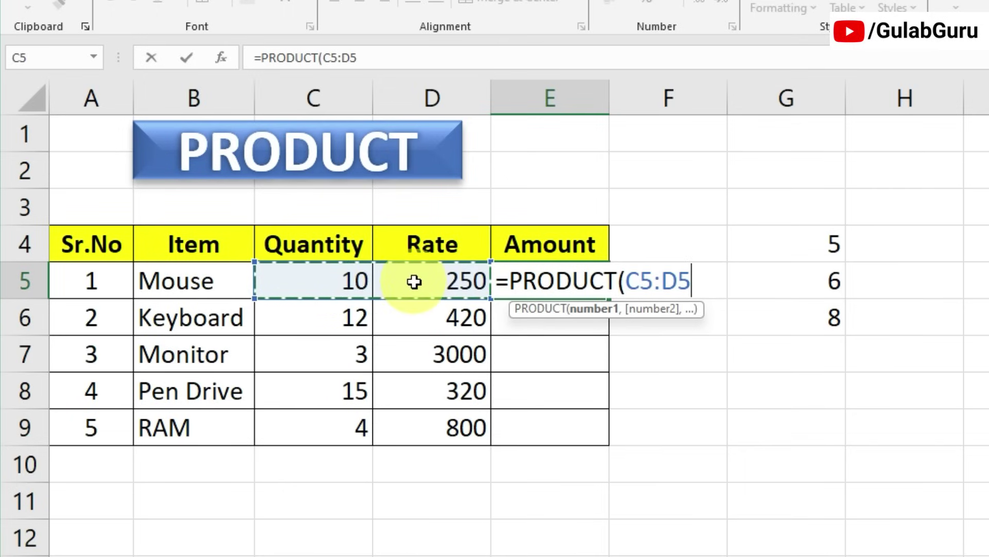
click(334, 280)
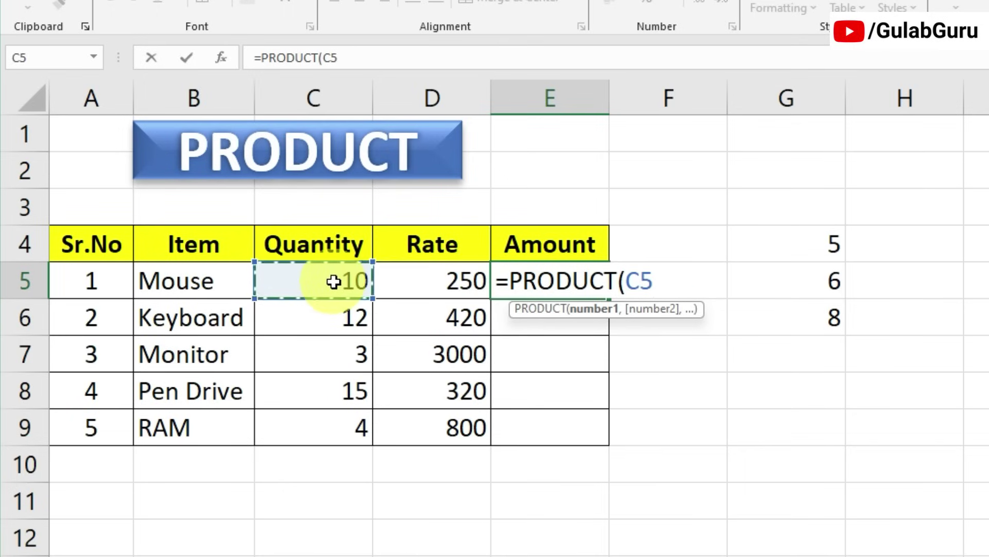
text(,)
click(443, 281)
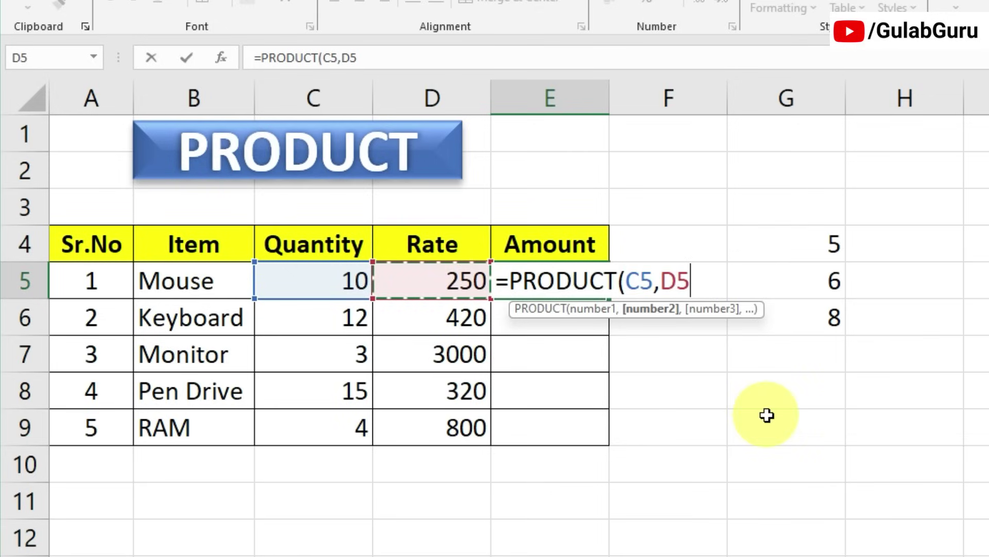
text())
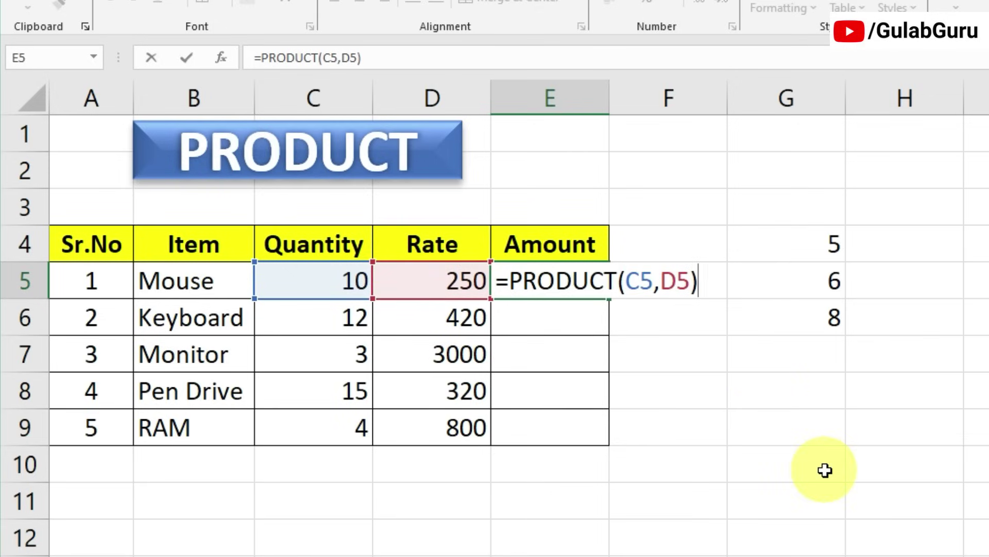
key(BackSpace)
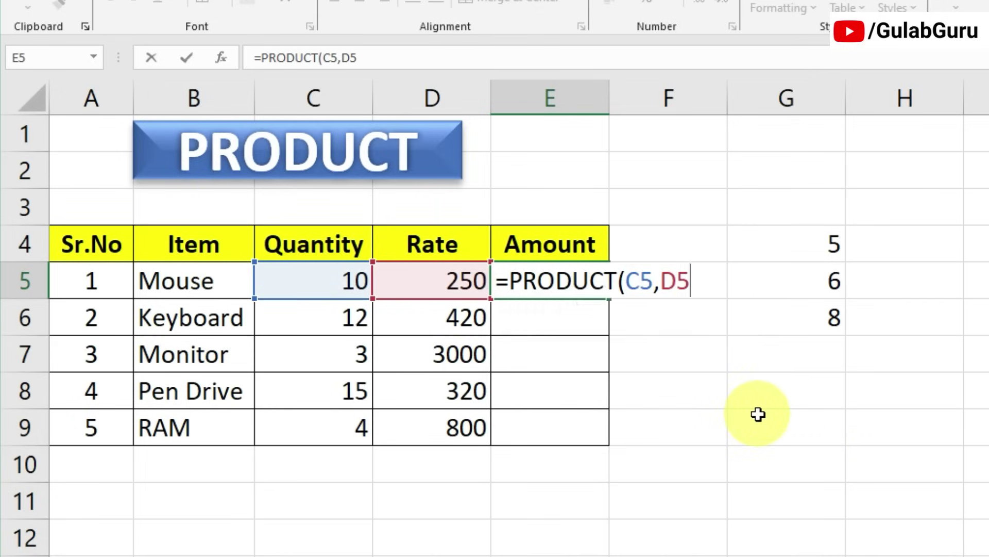
key(Return)
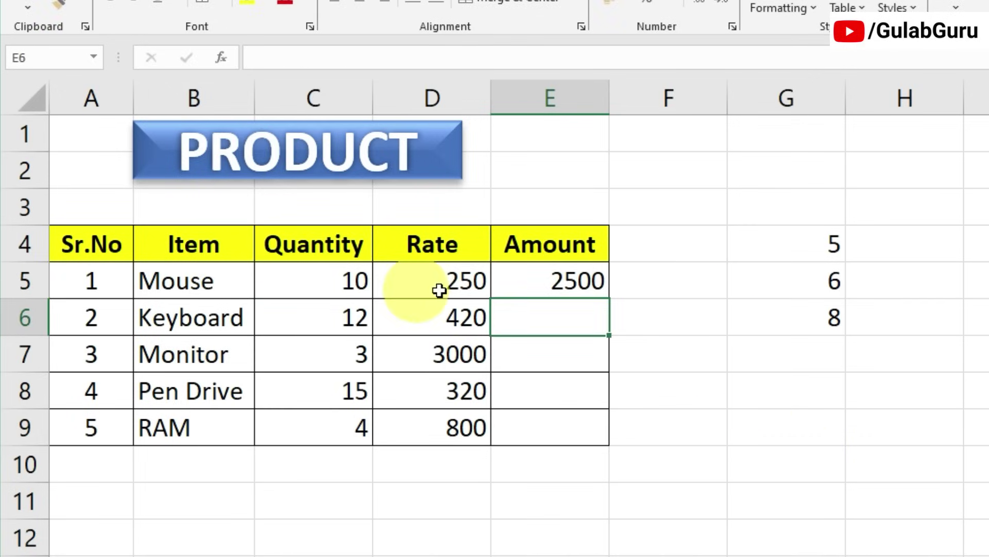
- Fill the Amount formula from E5 down through row 9 for all items
click(523, 284)
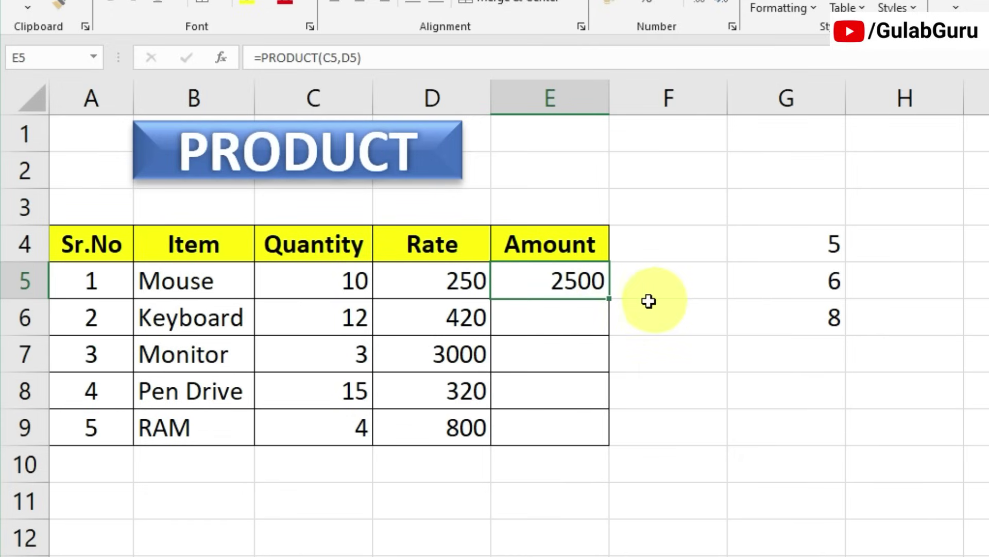
double_click(609, 299)
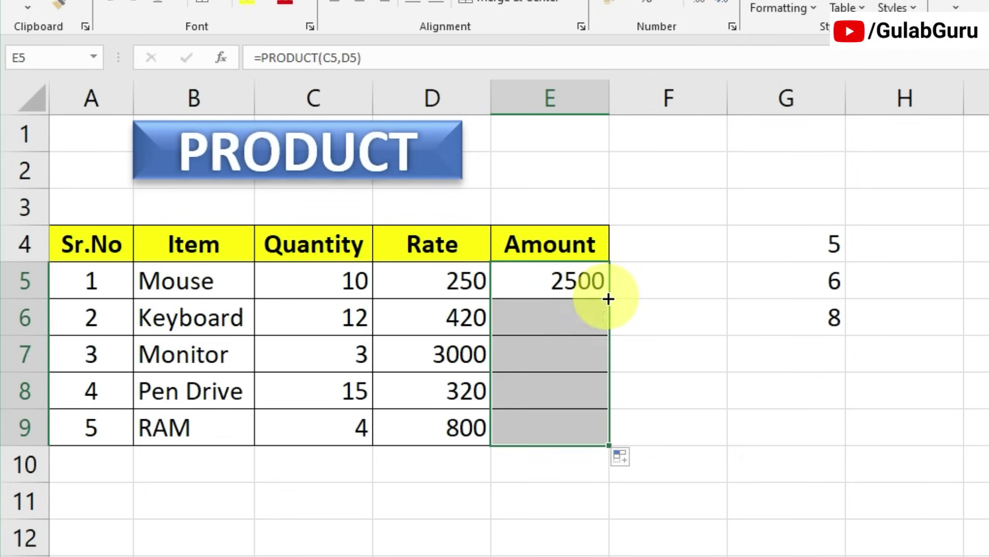
click(680, 420)
- Enter the formula =PRODUCT(G4:G6) in cell G7 to multiply the three numbers above it
drag(808, 234, 810, 277)
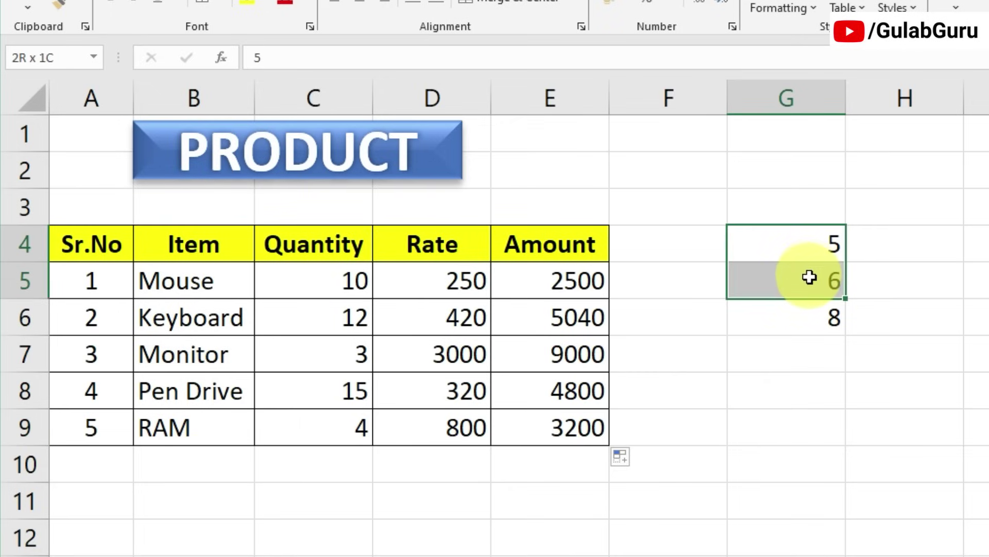
click(807, 314)
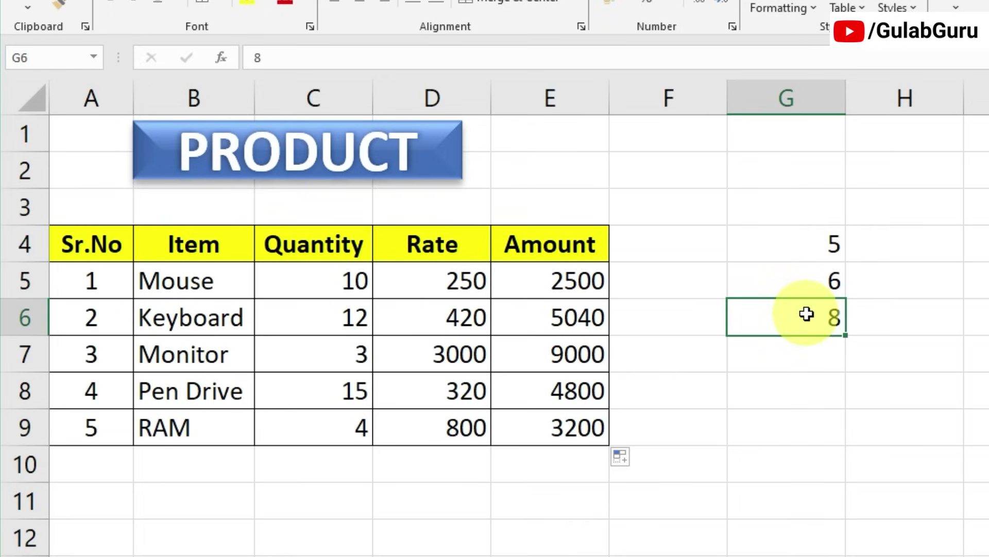
click(812, 353)
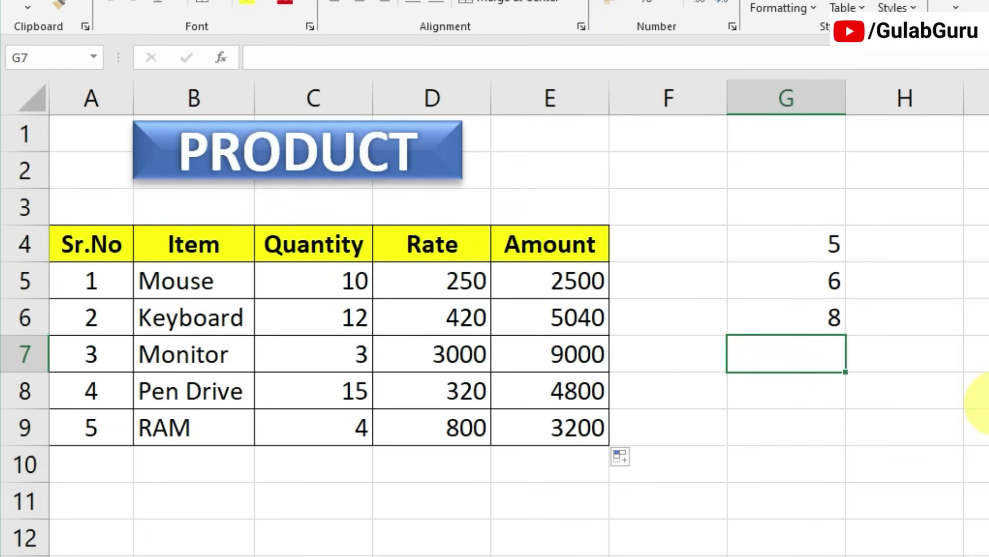
text(=PRODUCT()
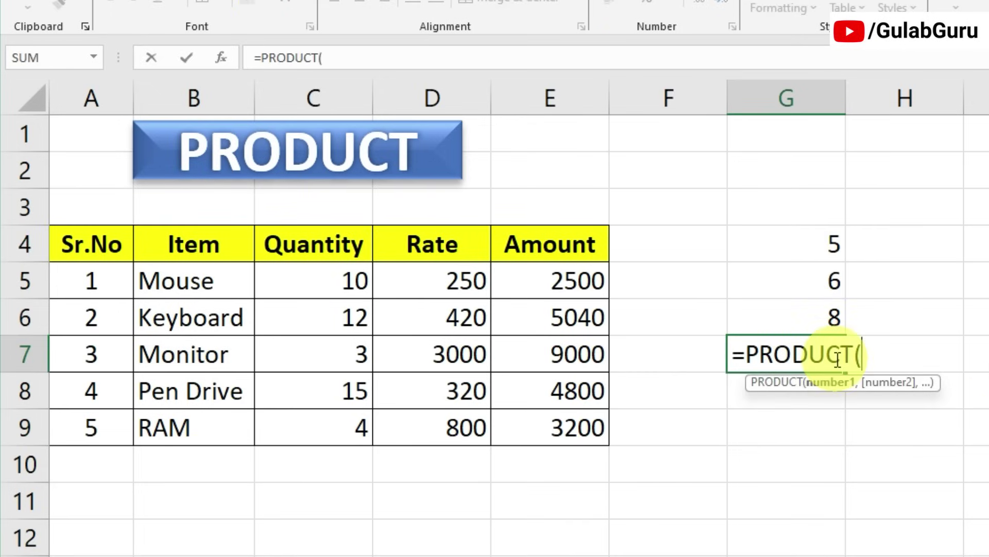
drag(812, 240, 812, 315)
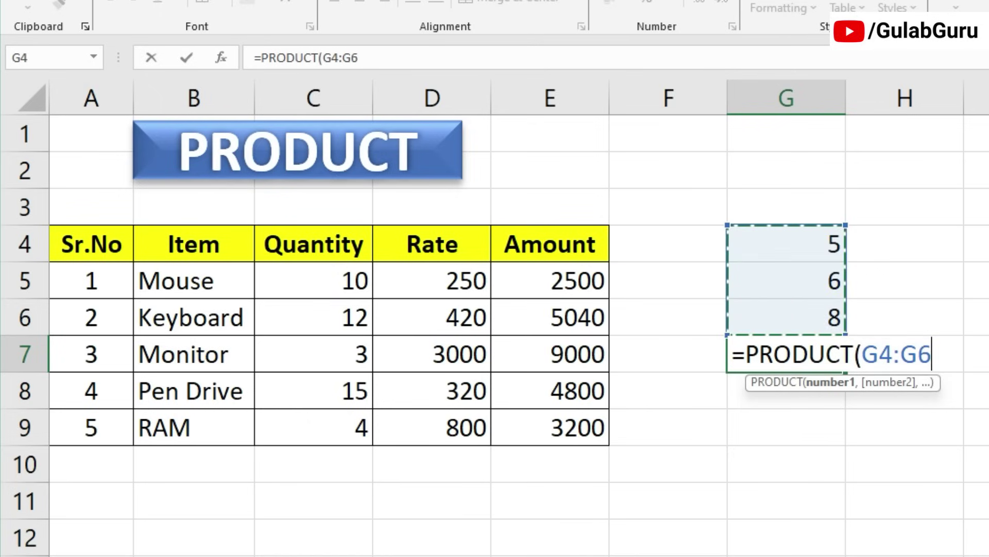
text())
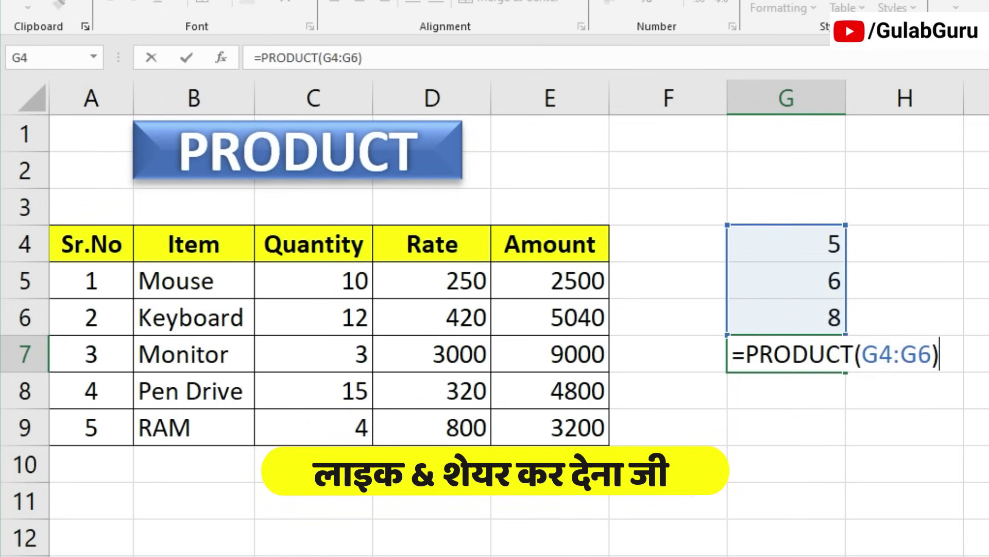
key(Return)
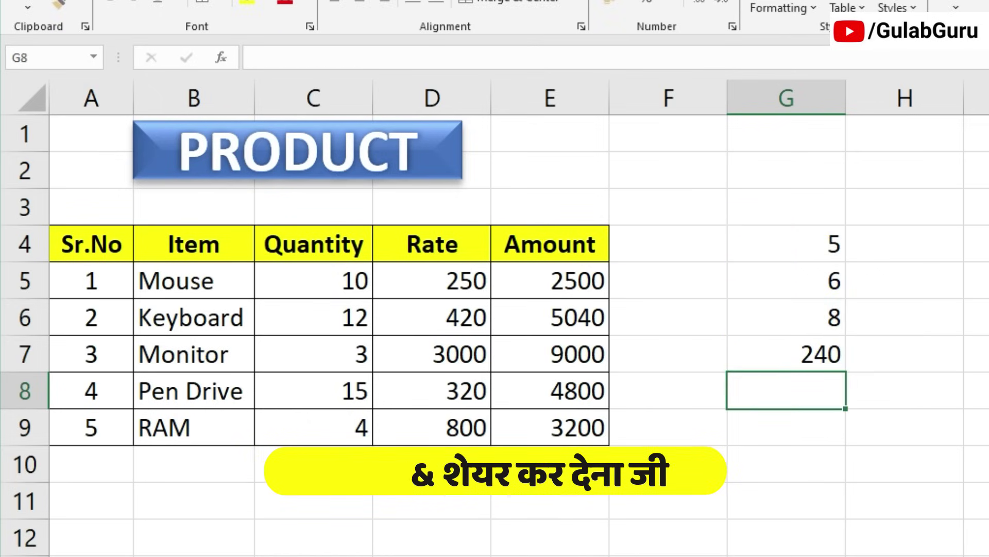
click(817, 358)
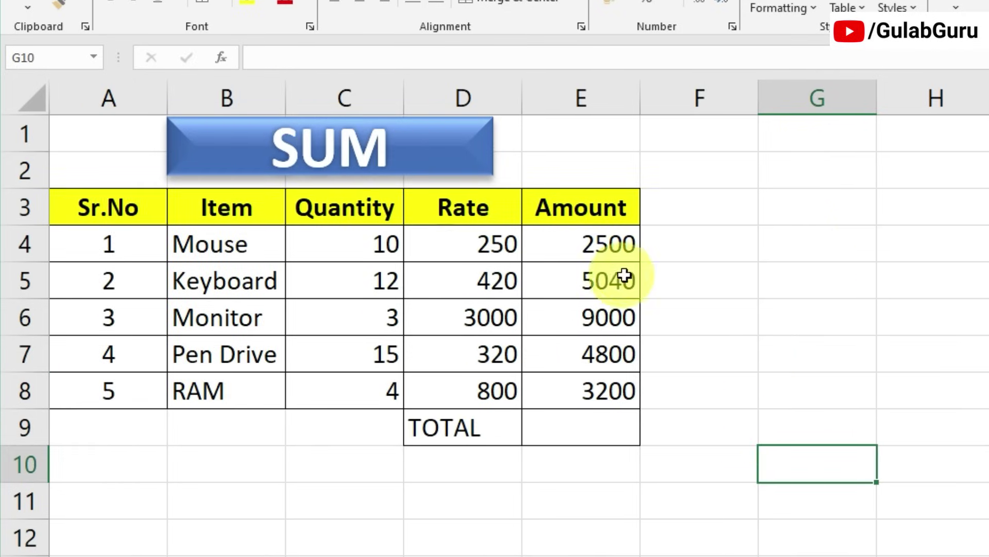
- On the SUM sheet, begin a SUM formula in the TOTAL cell E9 for the item amounts
drag(593, 243, 592, 380)
drag(589, 252, 587, 386)
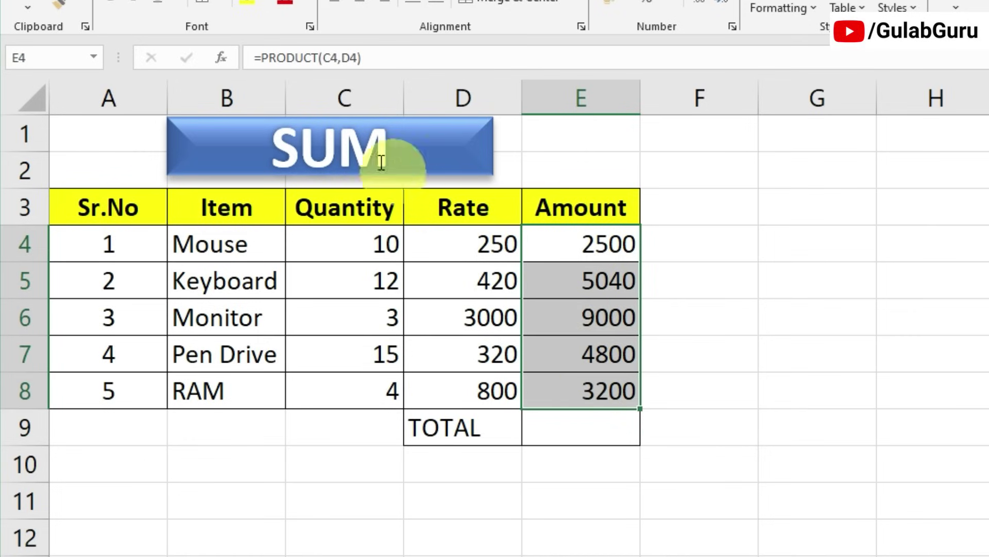
click(565, 428)
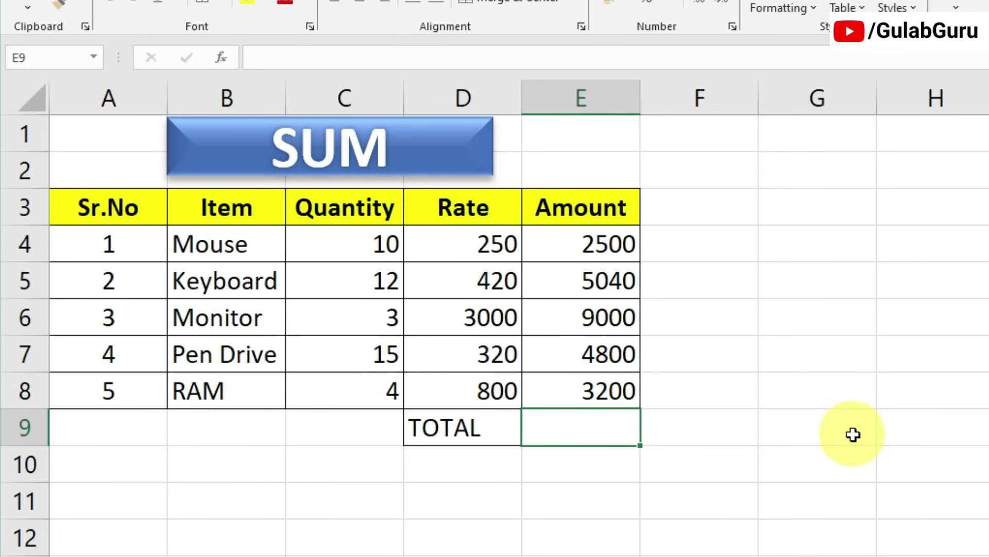
text(=)
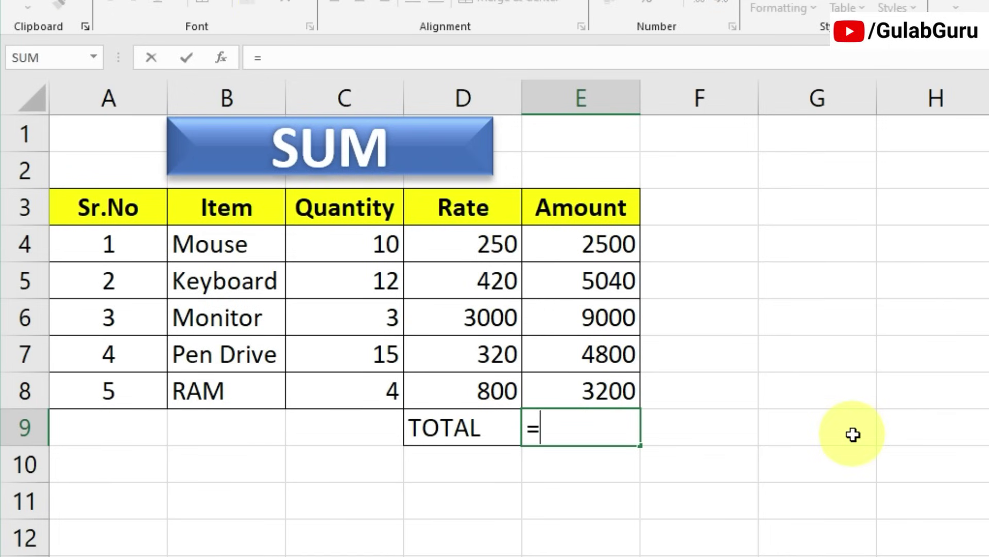
text(sum)
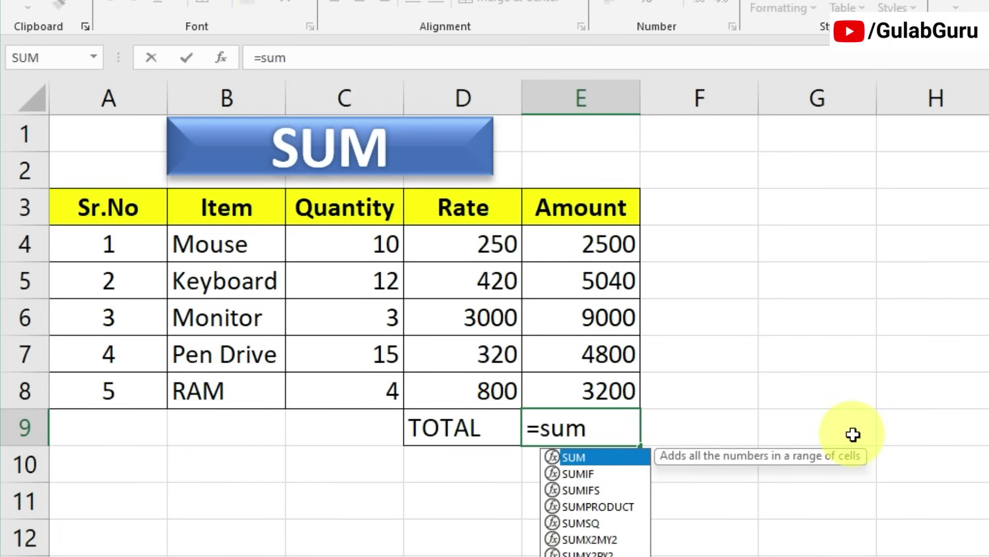
text(()
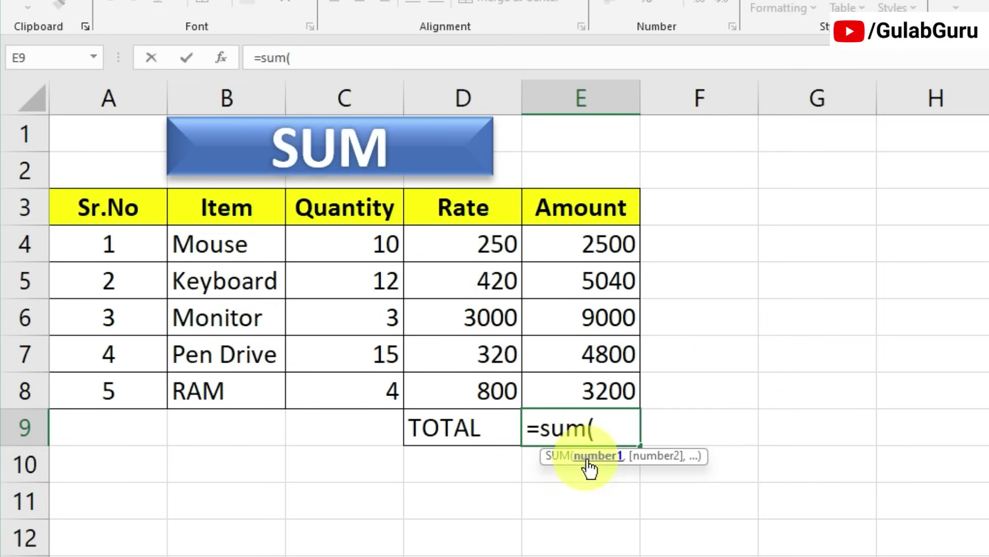
drag(602, 247, 603, 383)
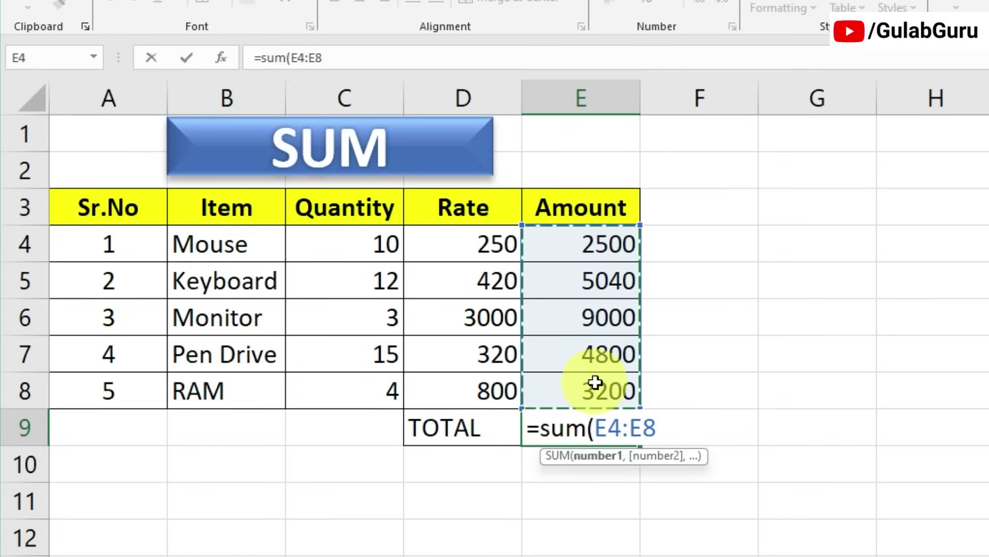
click(603, 238)
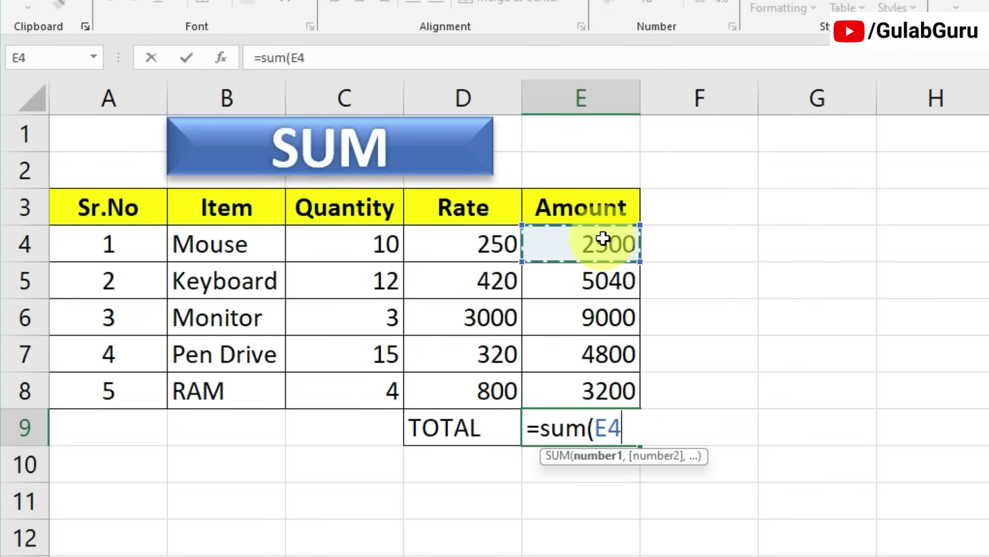
text(,)
click(601, 281)
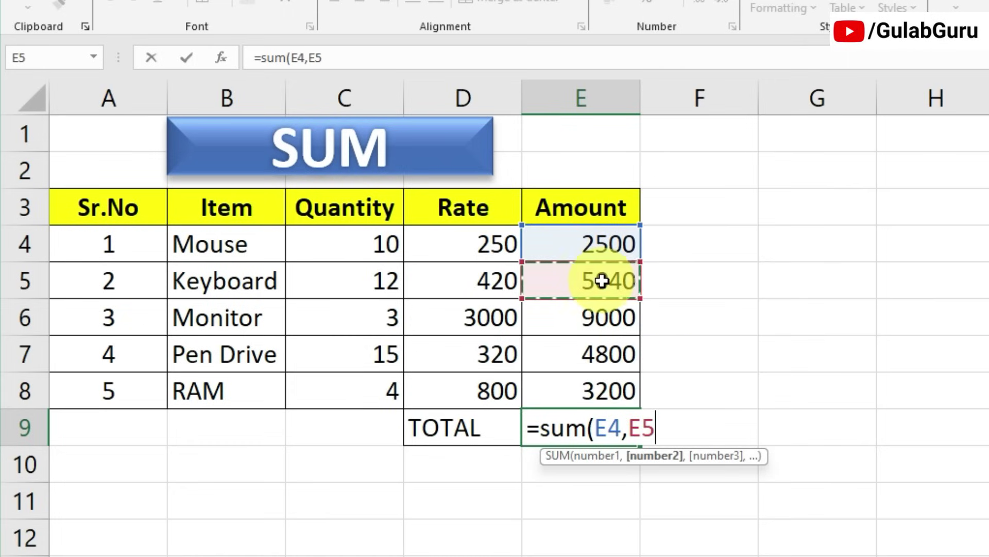
text(,)
click(600, 319)
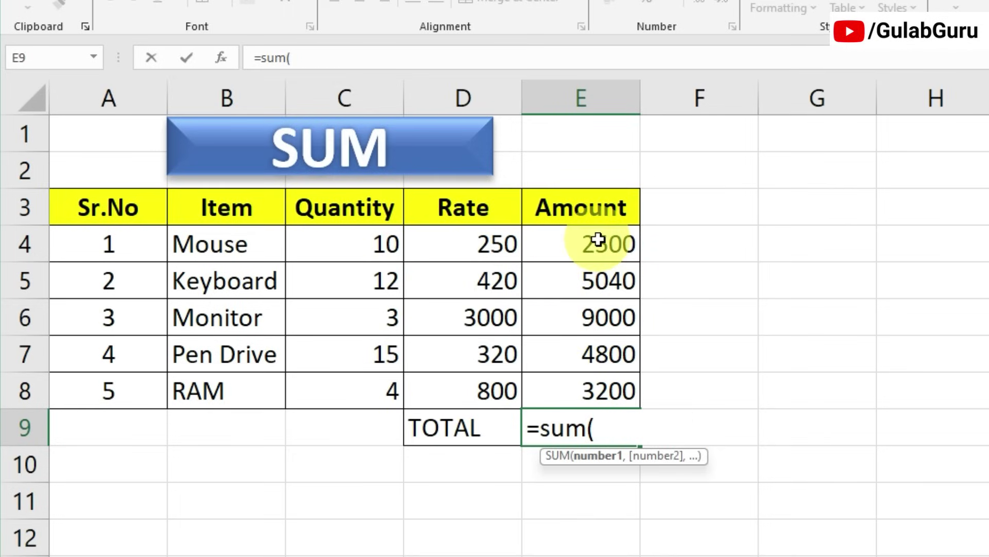
- Complete the formula in E9 as =SUM(E4:E8) to total the Amount column
click(598, 241)
drag(598, 283, 596, 379)
text())
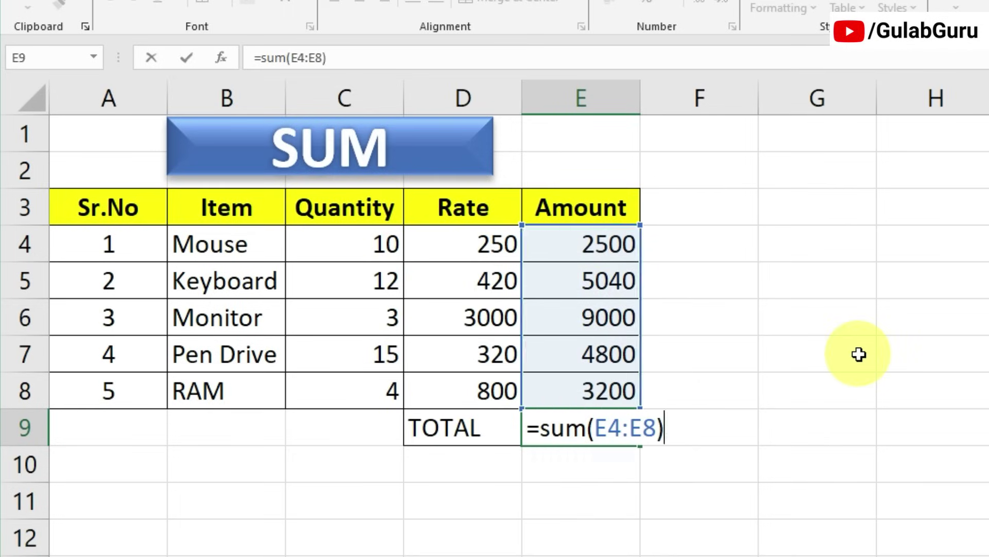
key(Return)
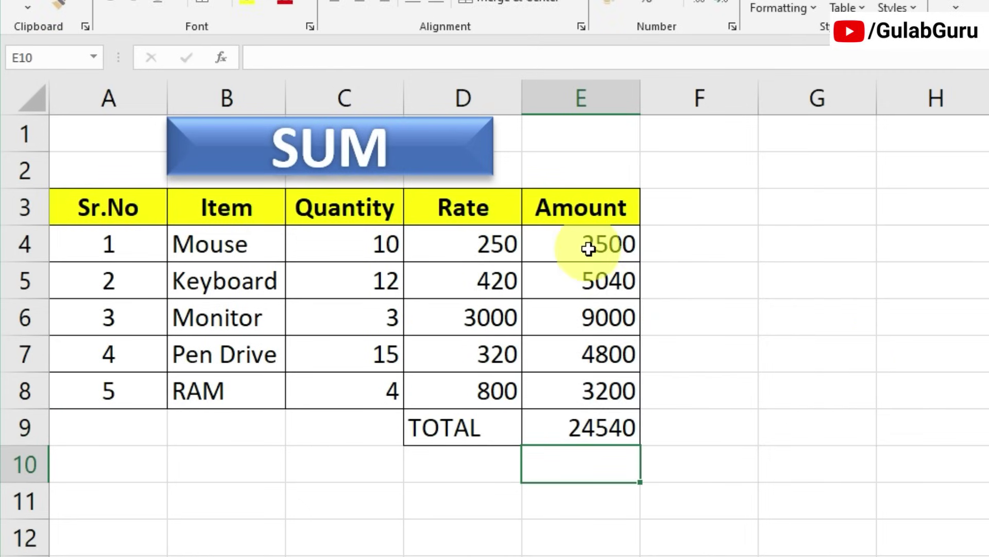
drag(588, 244, 584, 412)
click(584, 412)
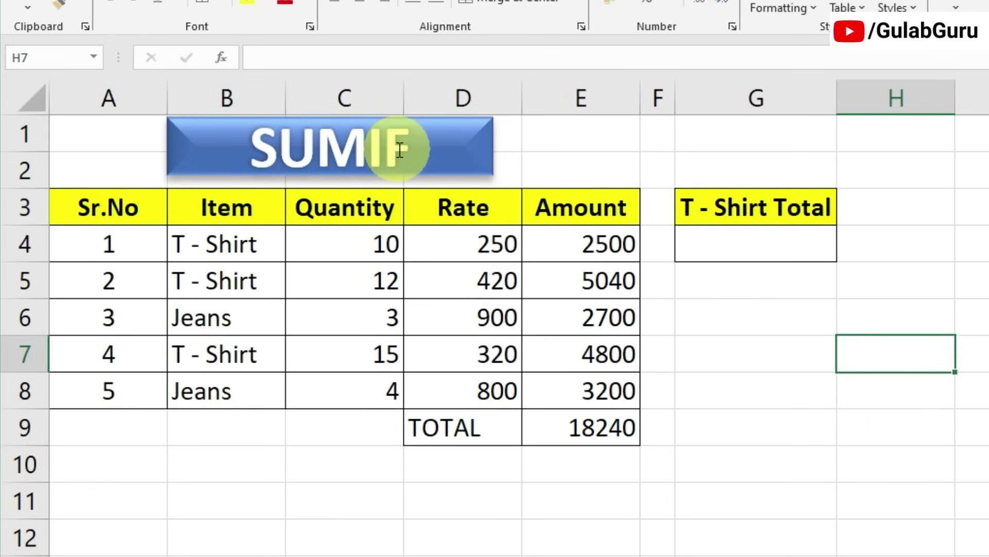
- On the SUMIF sheet, examine the Amount column, its TOTAL and the rows belonging to T - Shirt items
drag(598, 245, 597, 378)
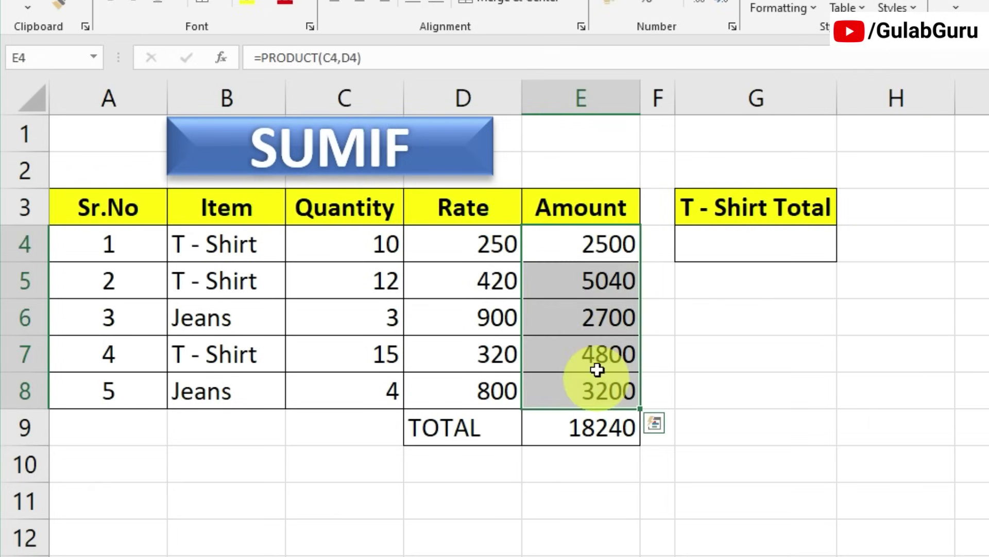
click(594, 329)
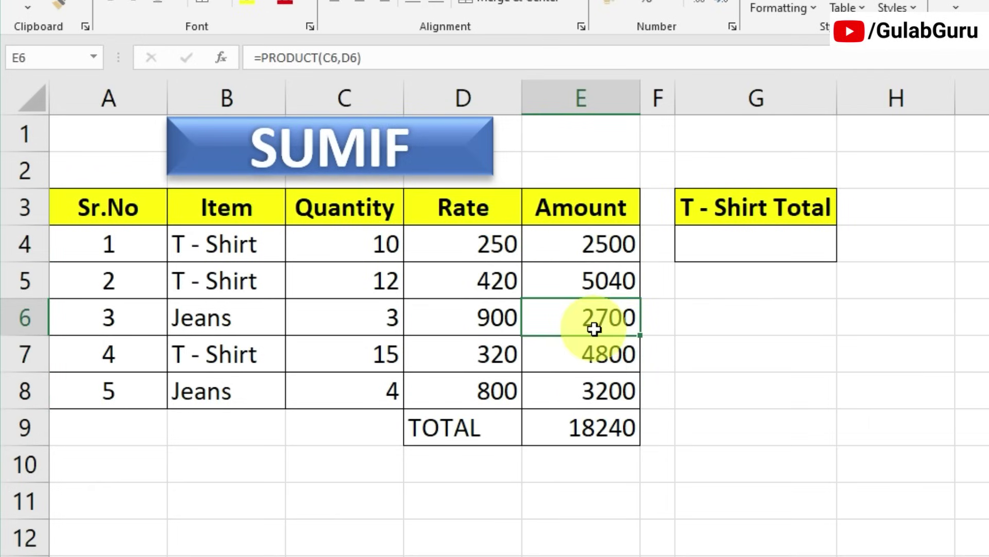
click(594, 430)
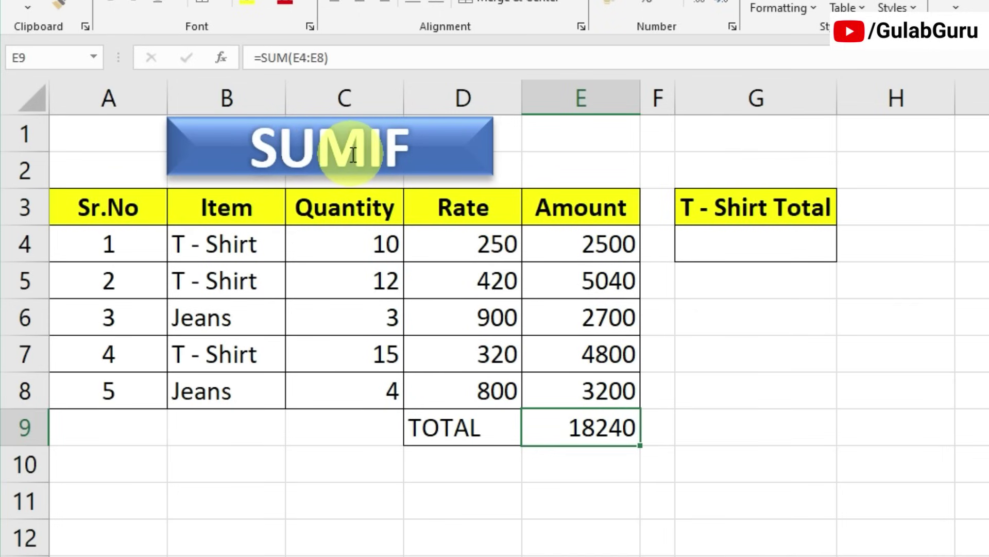
drag(216, 235, 581, 394)
click(594, 354)
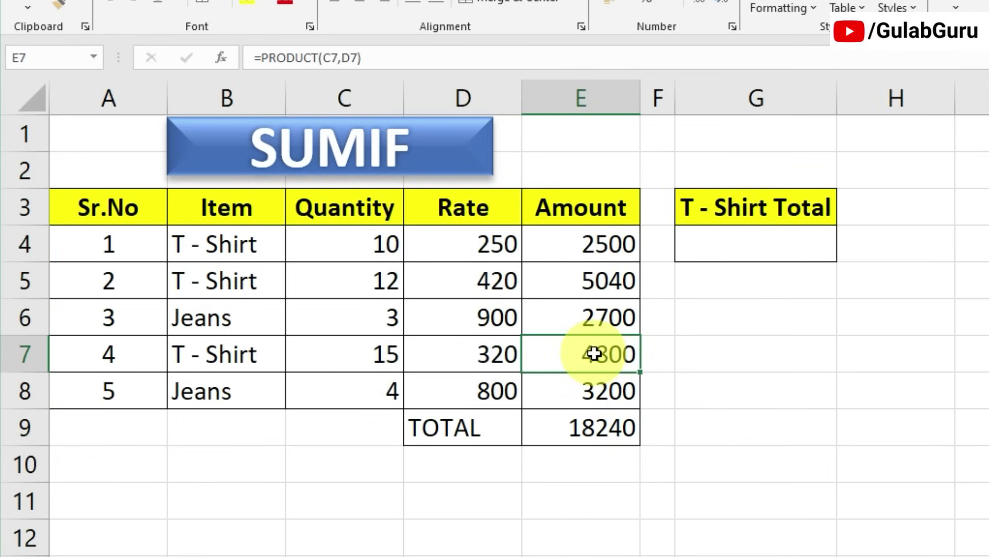
drag(196, 246, 232, 281)
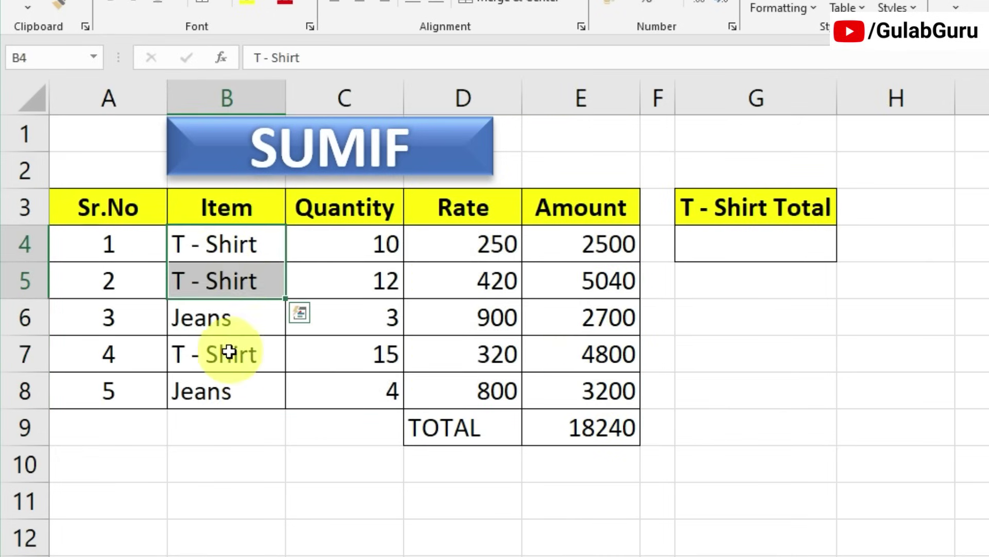
click(230, 352)
drag(582, 244, 598, 353)
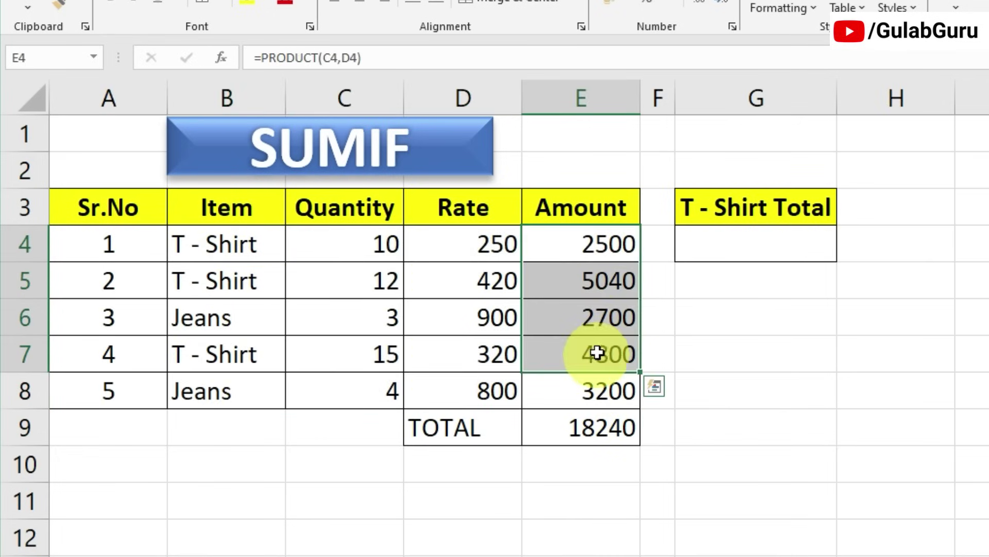
click(596, 325)
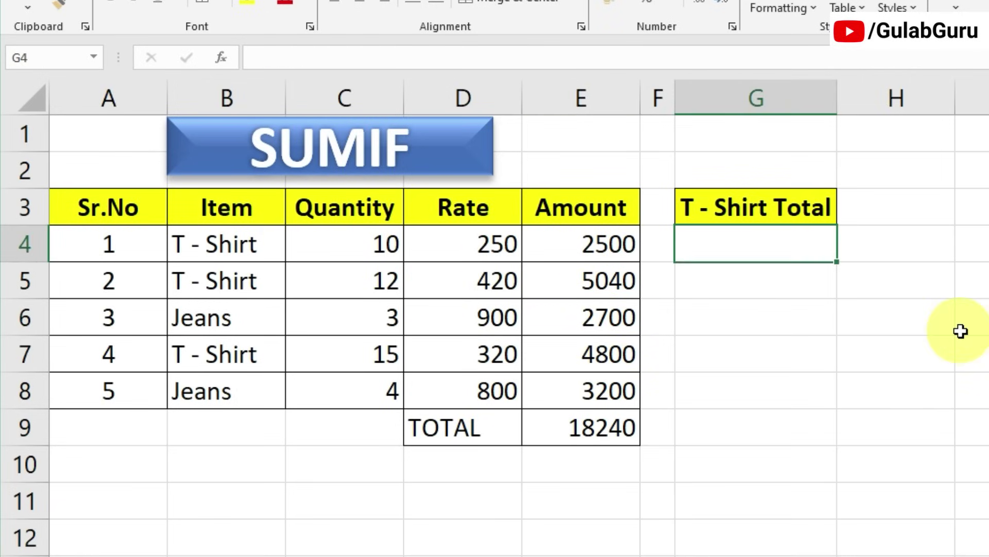
- Enter the formula =SUMIF(B4:B8,"T - Shirt",E4:E8) in cell G4 to total only the T - Shirt amounts
text(=)
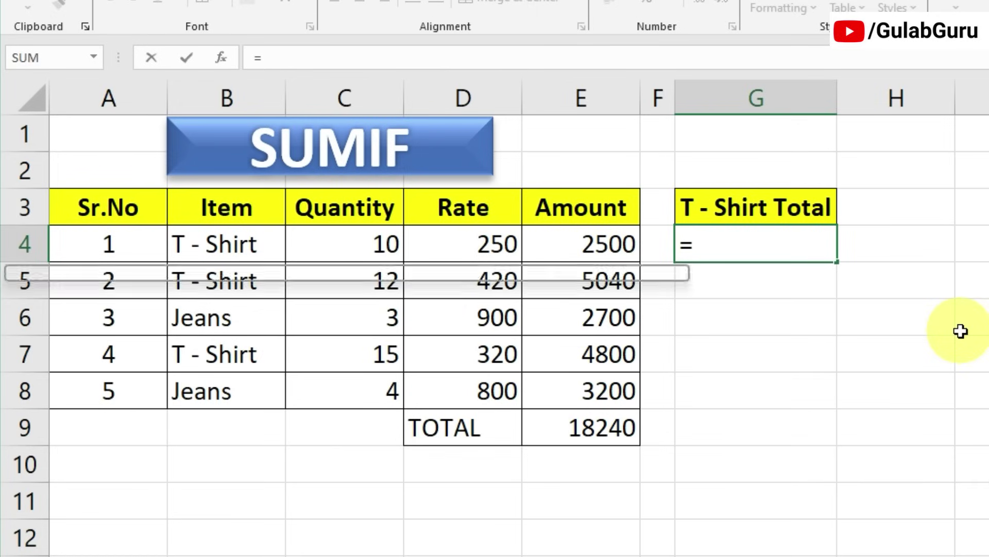
text(sumif)
key(Tab)
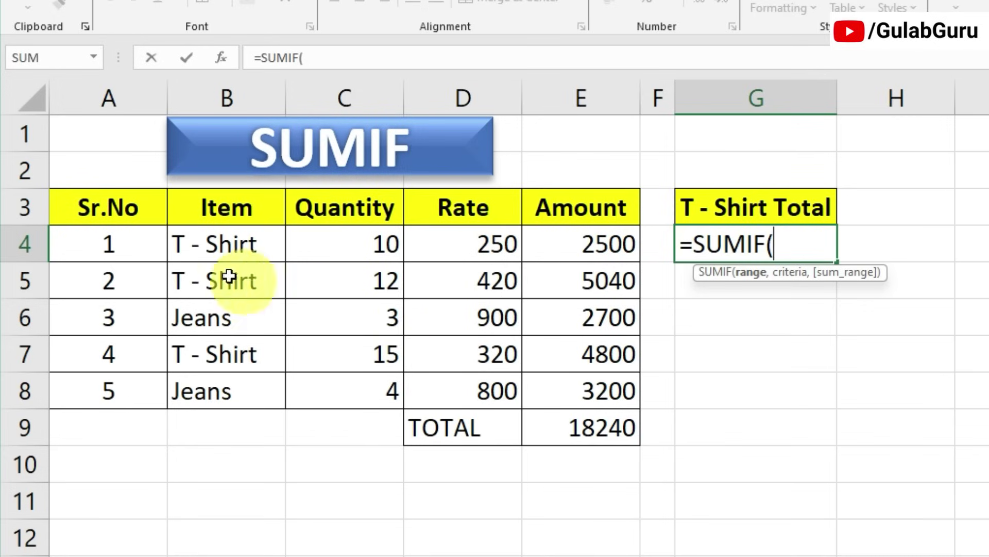
drag(216, 245, 234, 397)
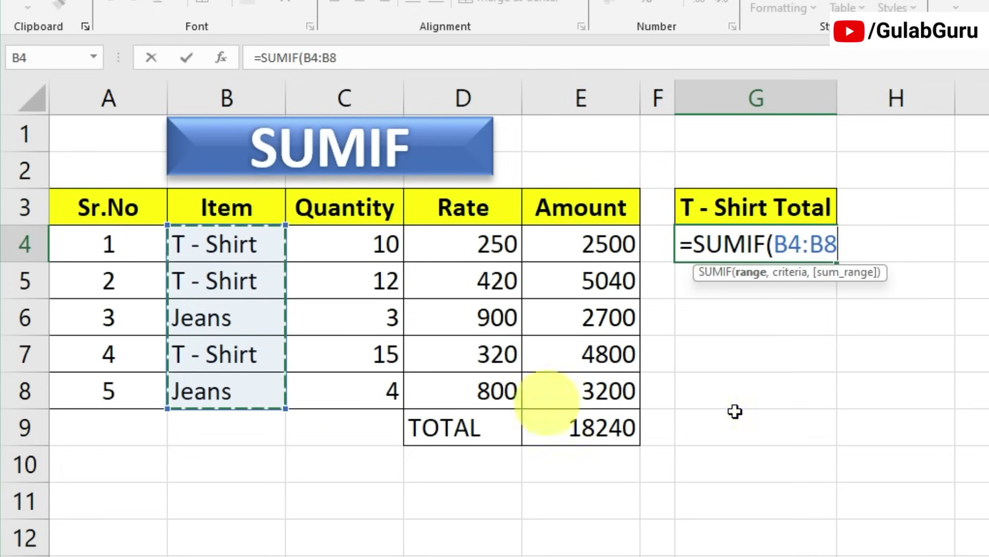
text(,)
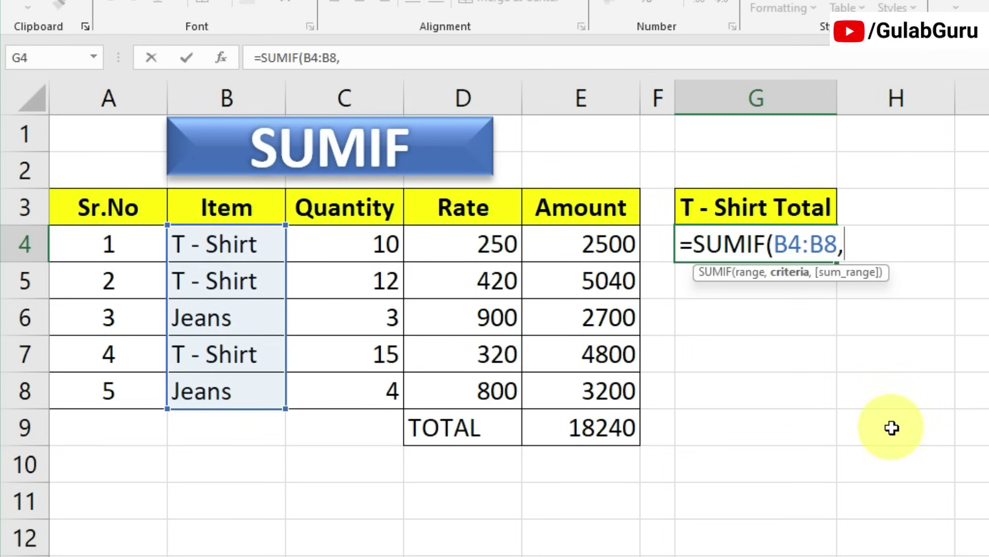
text(")
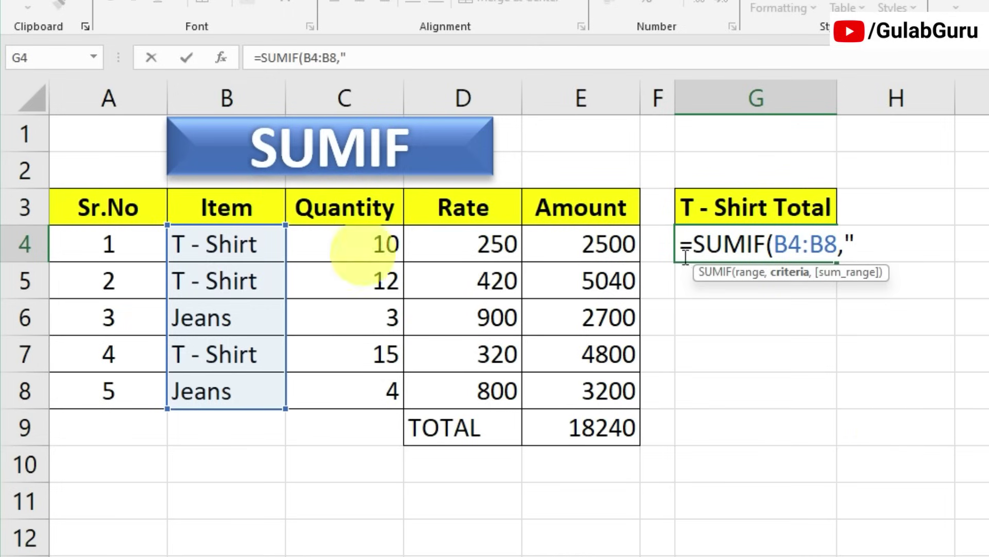
text(T)
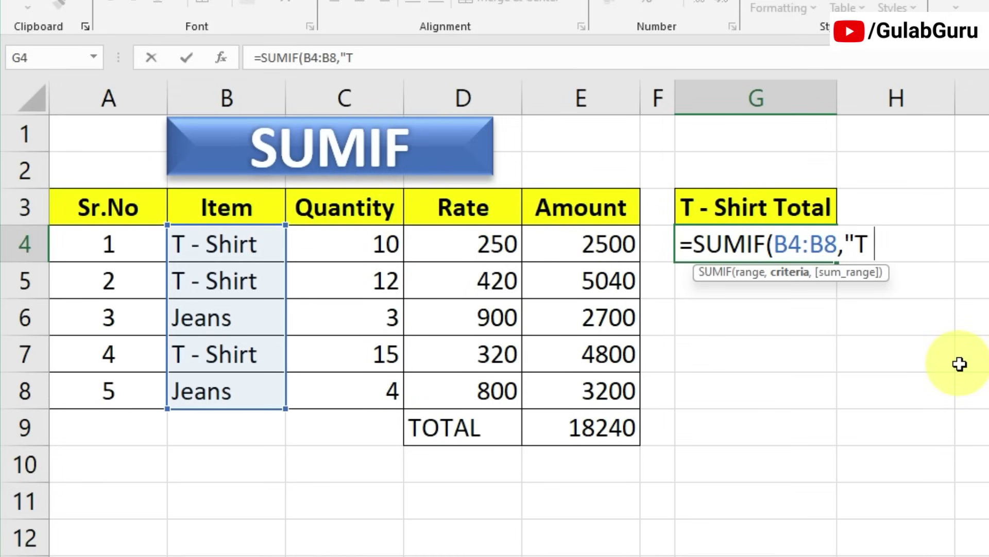
text( - Shi)
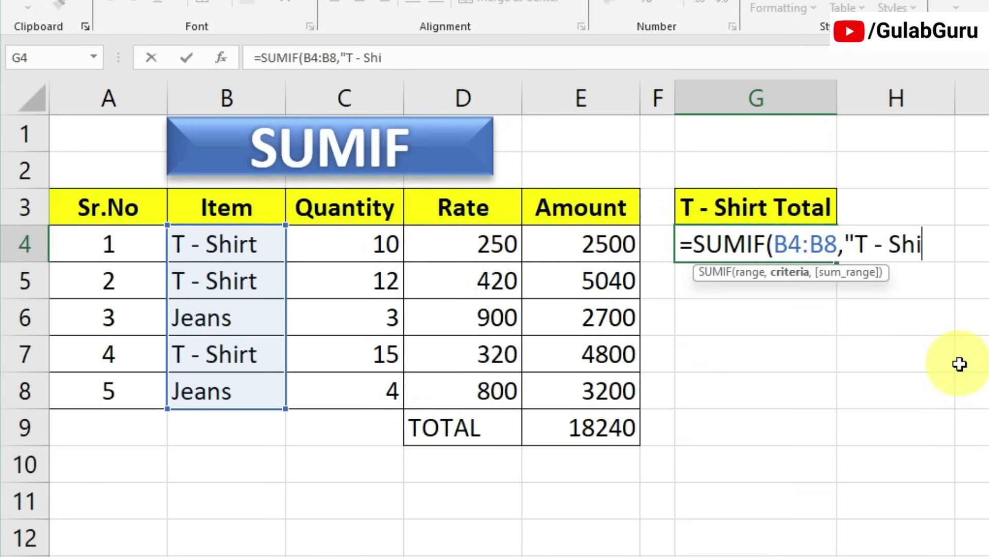
text(rt",)
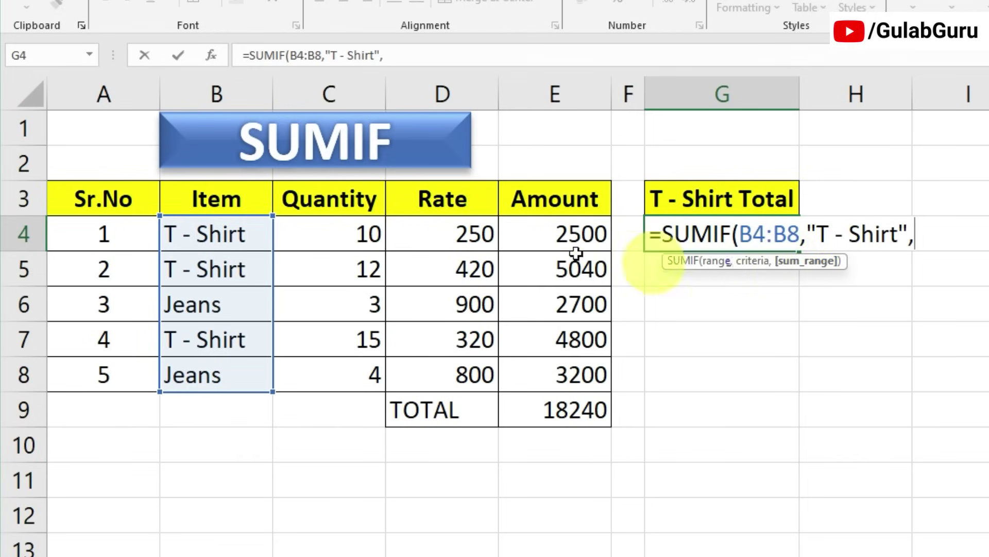
drag(563, 232, 564, 367)
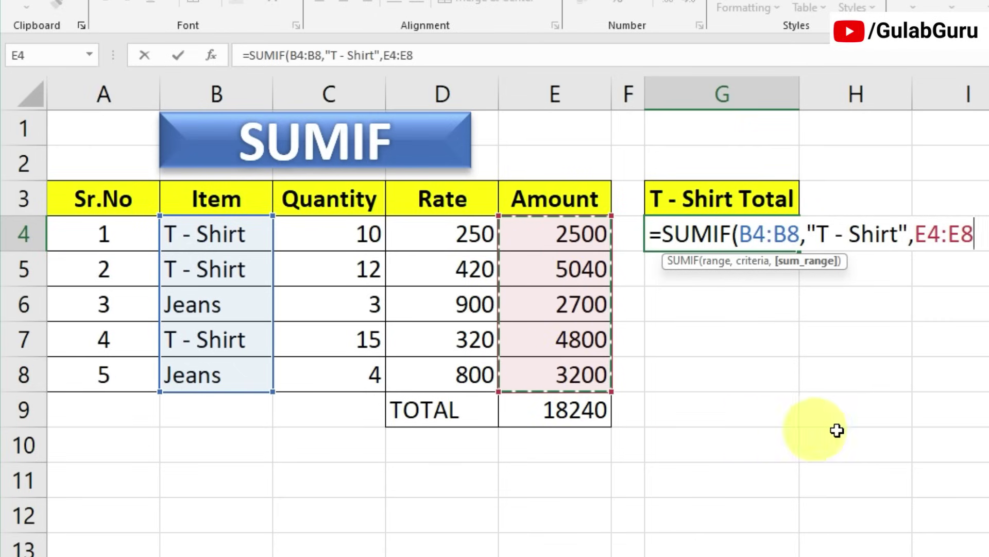
text())
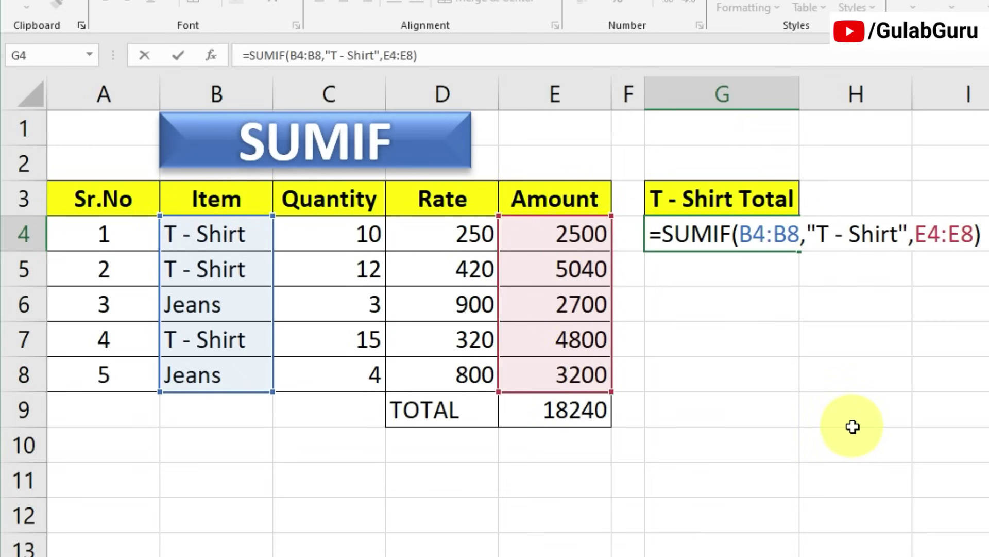
key(Return)
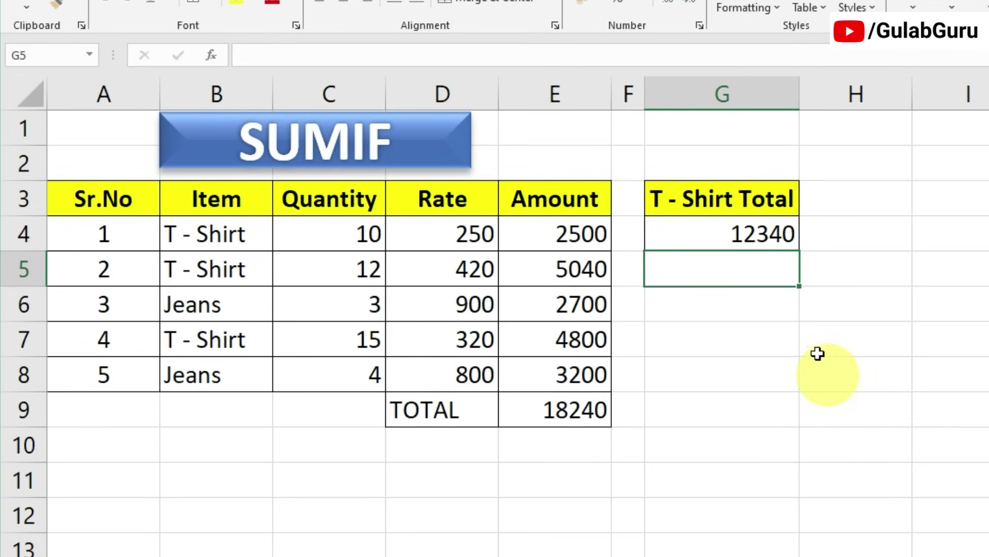
- Check the T - Shirt Total in G4 against the amounts in the three T - Shirt rows
click(685, 236)
drag(216, 232, 564, 242)
drag(216, 265, 557, 287)
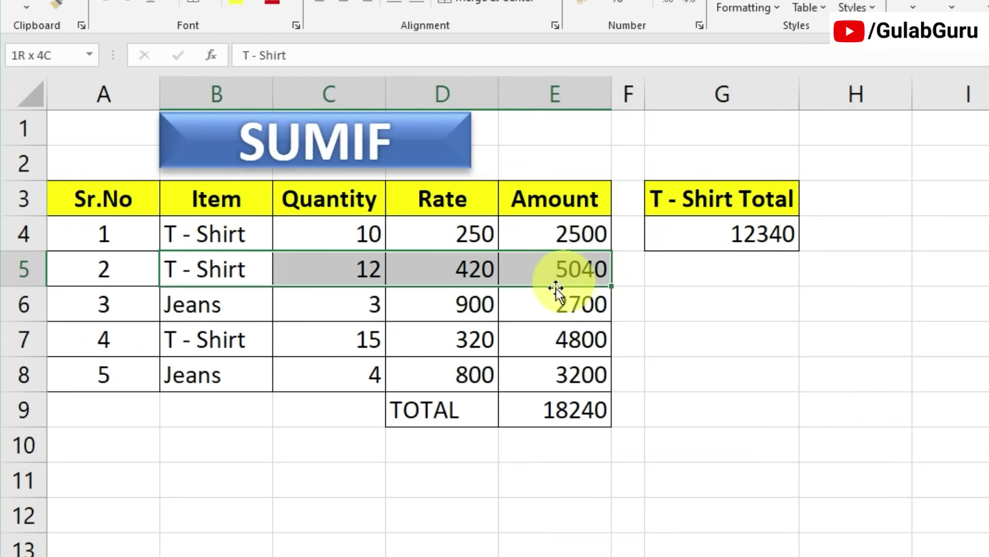
drag(221, 339, 561, 343)
click(562, 340)
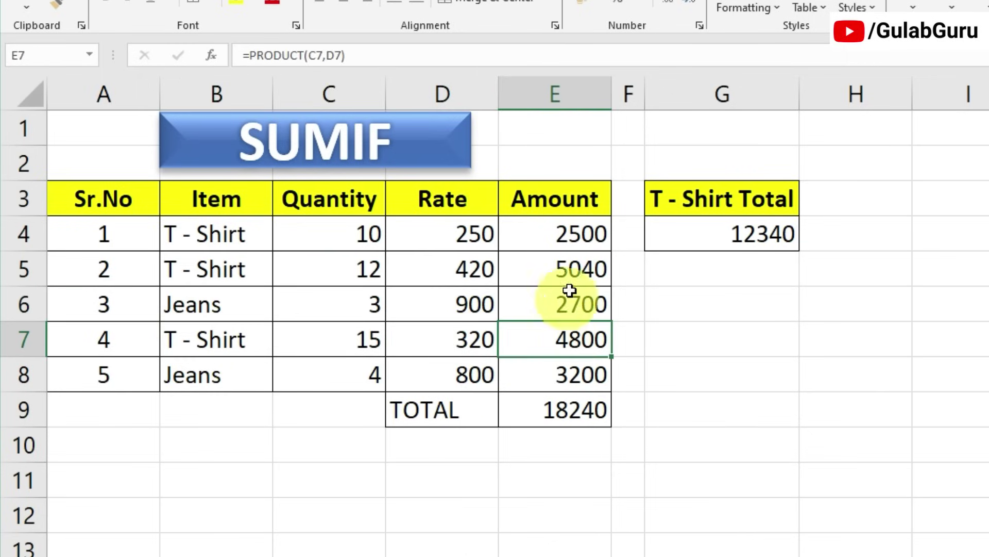
click(574, 264)
click(577, 233)
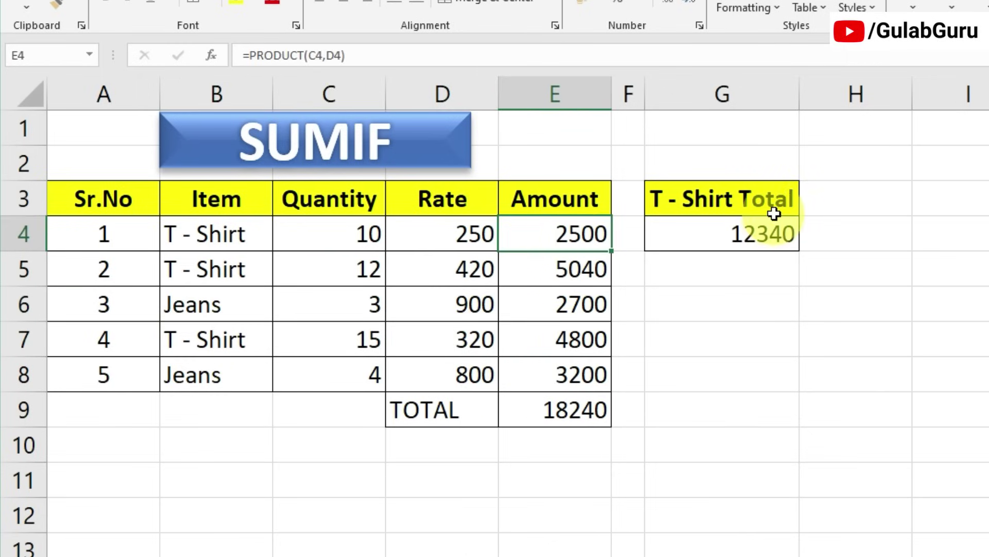
click(766, 234)
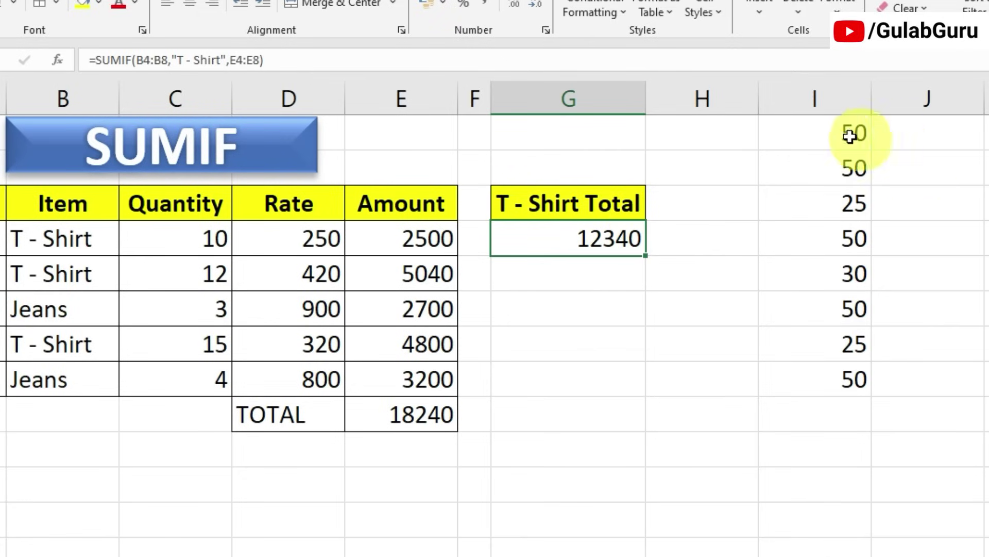
- Examine the list of numbers in I1:I8 and locate the cells that contain 50
drag(988, 127, 987, 363)
drag(834, 368, 835, 376)
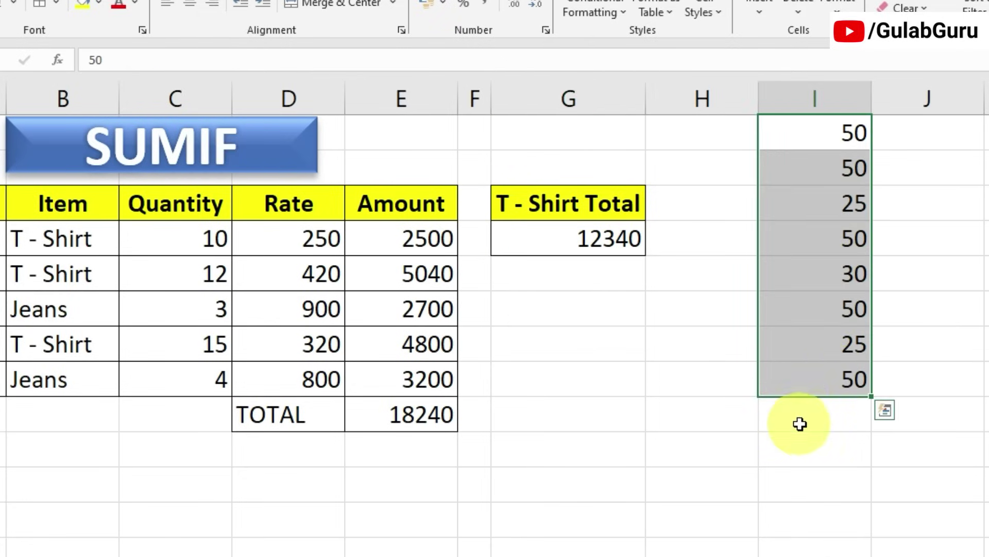
click(804, 444)
drag(803, 132, 823, 379)
click(845, 311)
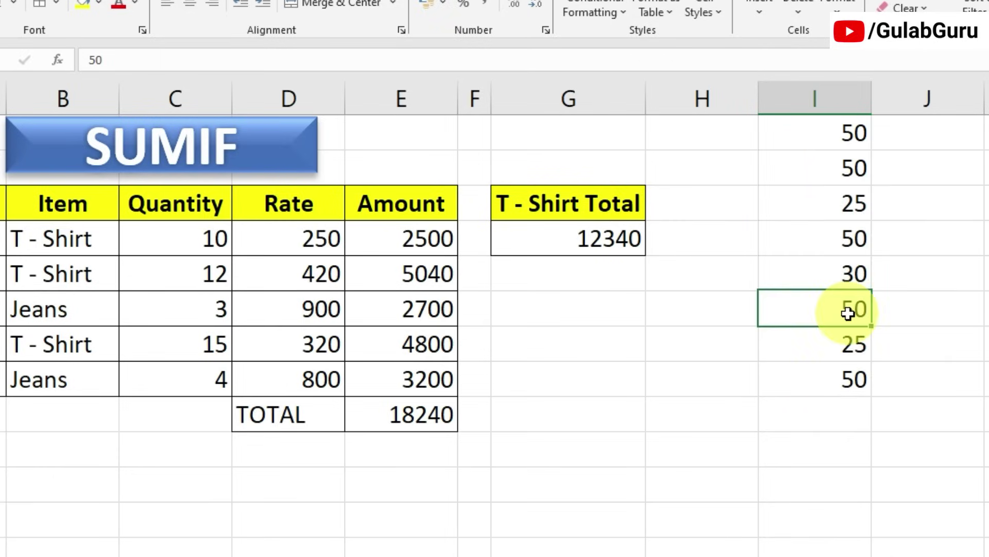
click(845, 239)
click(845, 149)
click(843, 379)
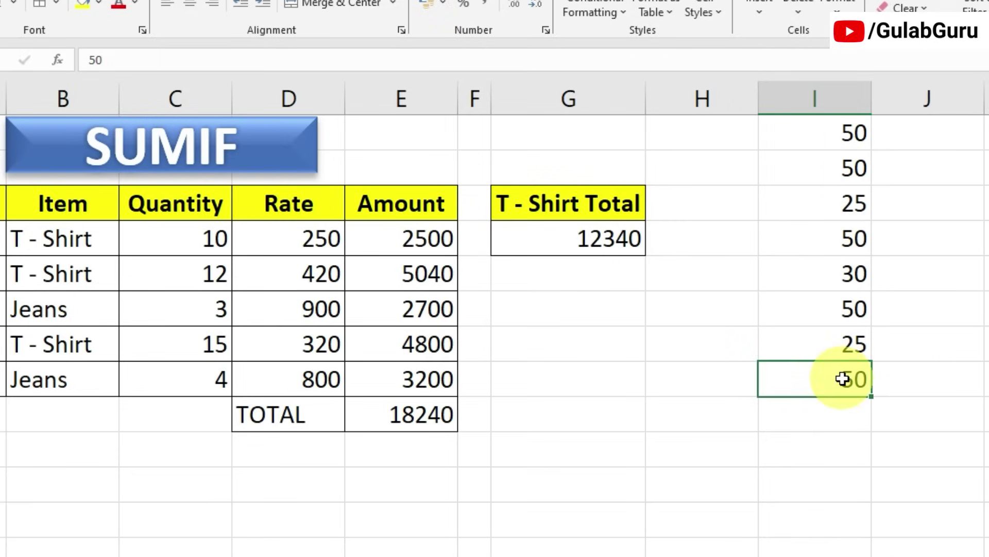
- Enter the formula =SUMIF(I1:I8,"50") in cell I10 to add up only the entries equal to 50
key(Down)
key(Down)
text(=s)
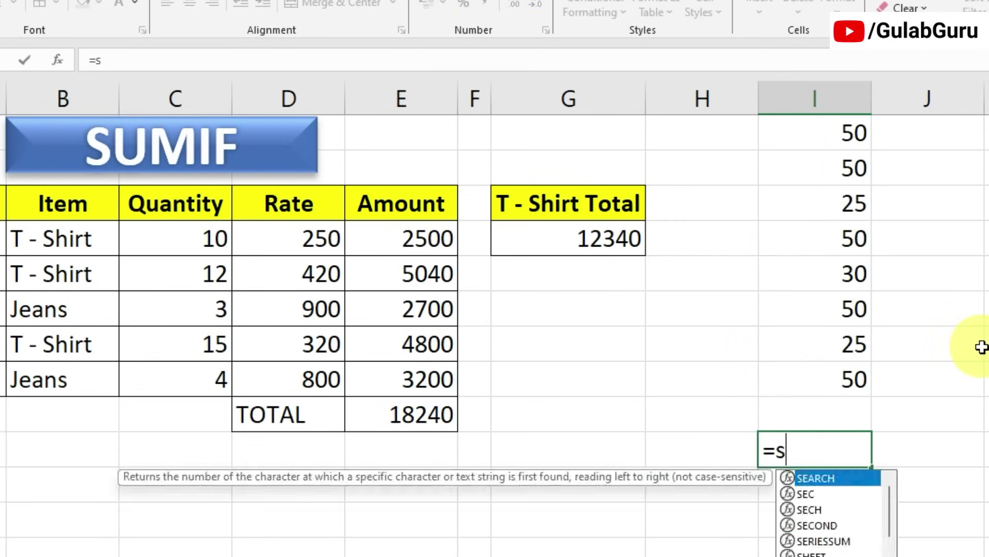
text(umif)
key(Tab)
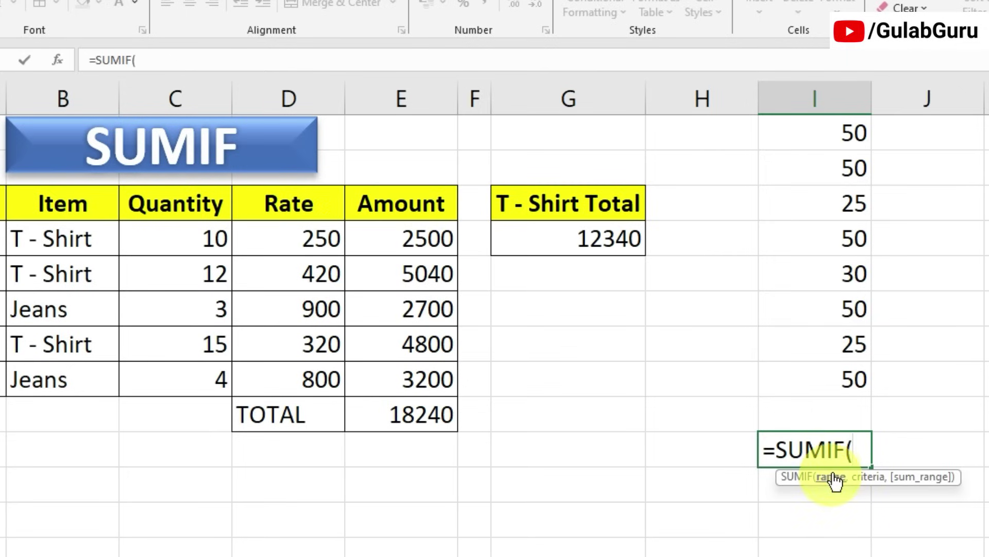
drag(833, 135, 824, 380)
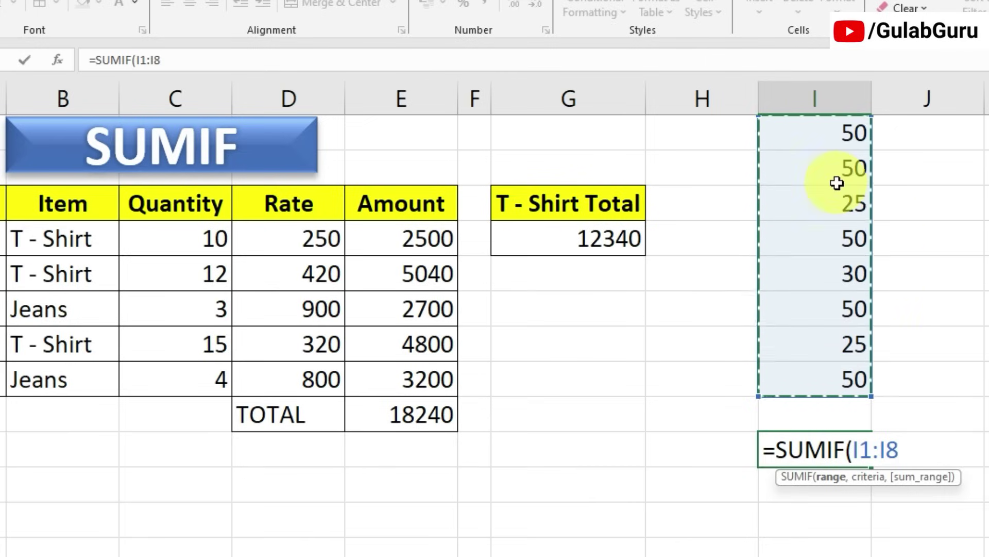
text(,"50)
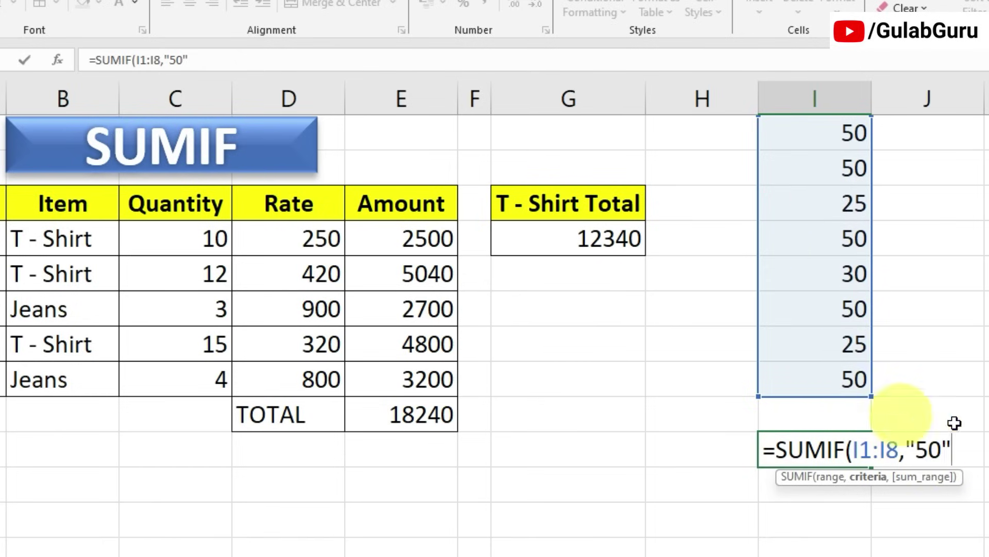
drag(941, 454, 920, 454)
click(957, 448)
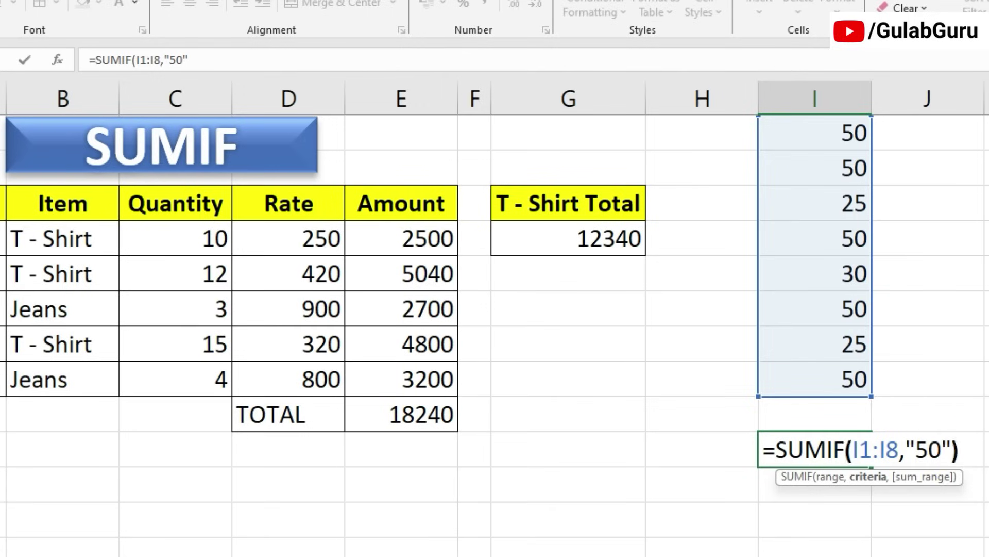
text())
key(Return)
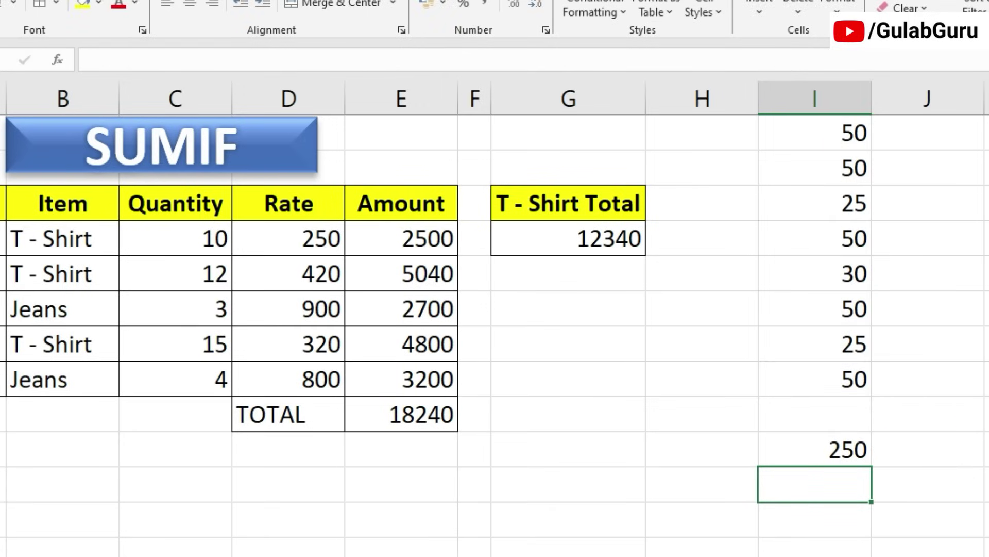
- Check the SUMIF result in I10 against each cell containing 50 in I1:I8
drag(827, 133, 856, 380)
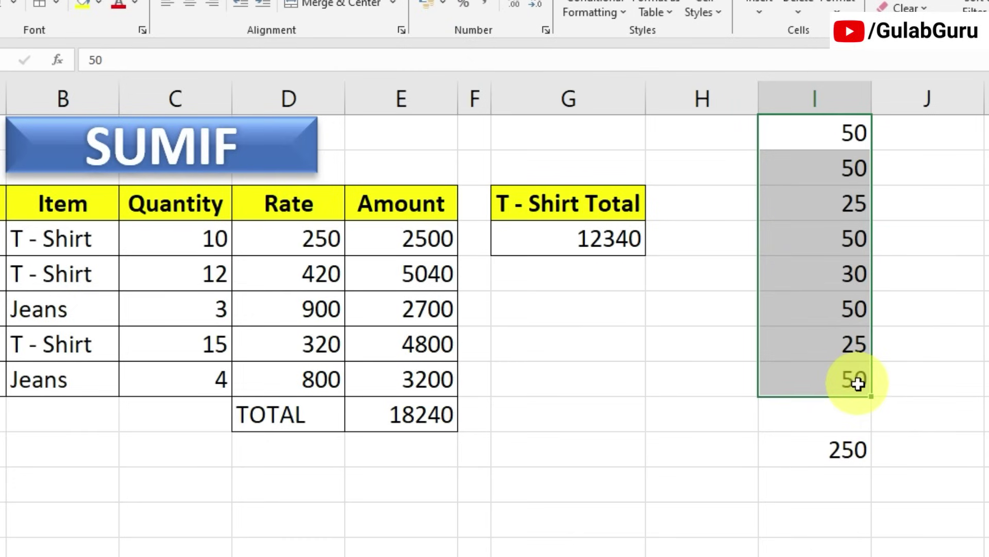
click(855, 381)
click(851, 305)
click(850, 237)
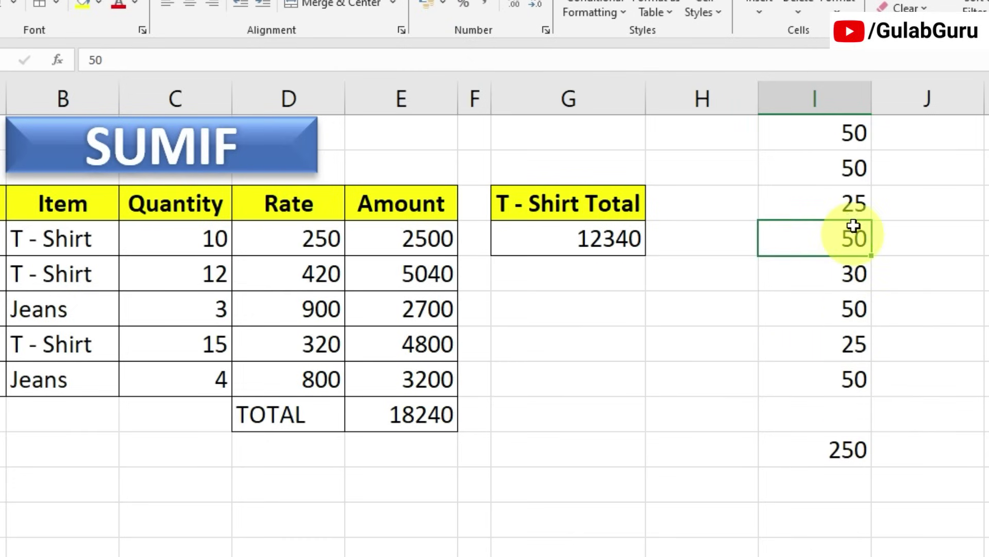
click(853, 168)
click(841, 132)
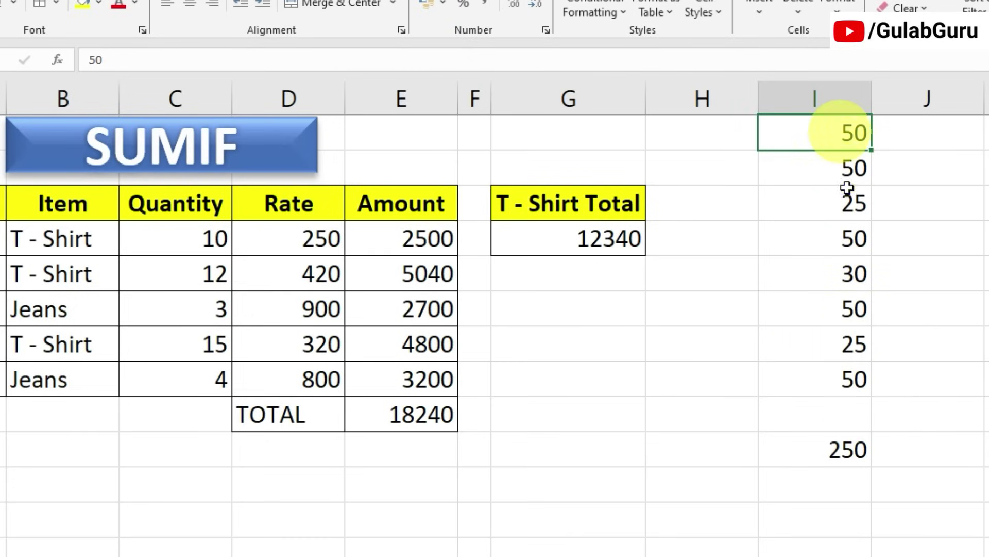
click(852, 454)
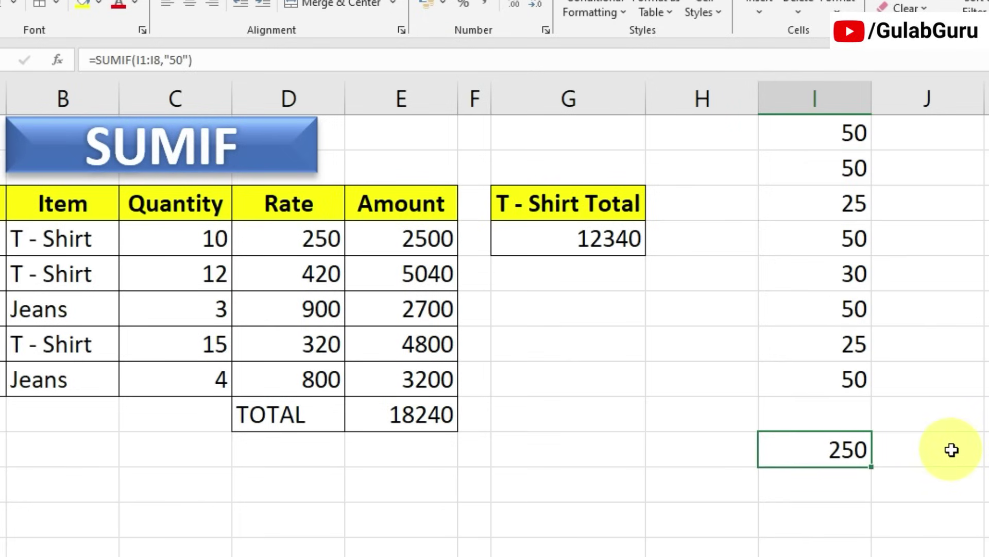
drag(819, 129, 835, 376)
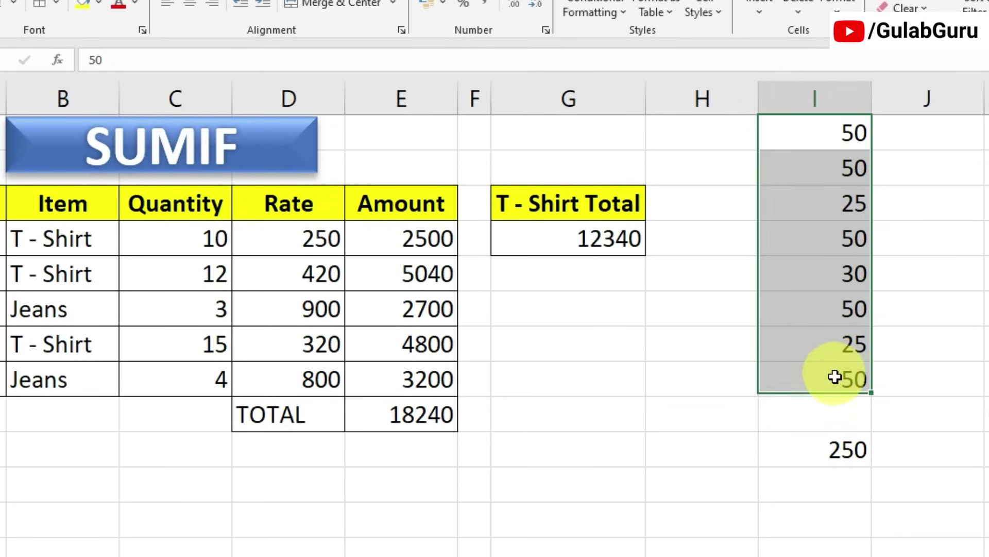
click(845, 448)
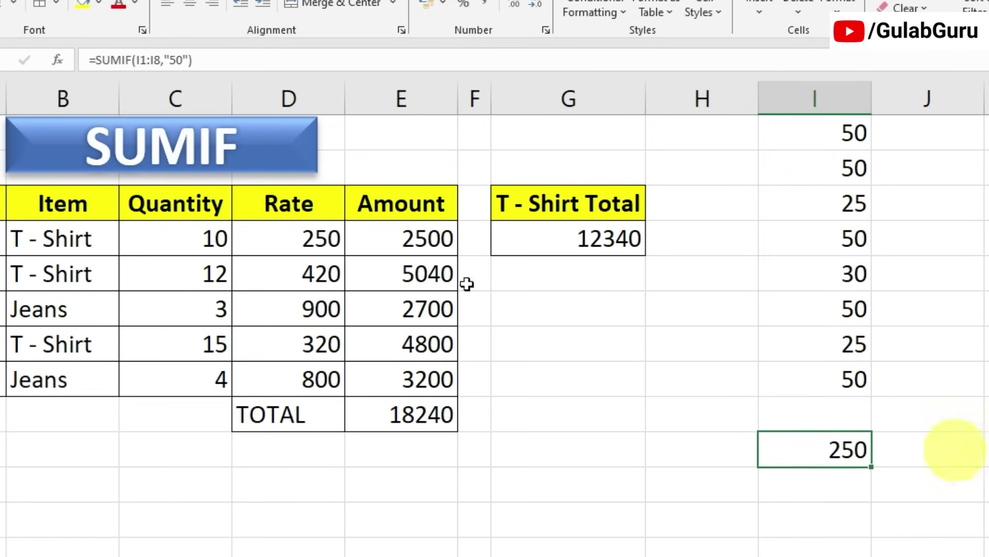
click(566, 379)
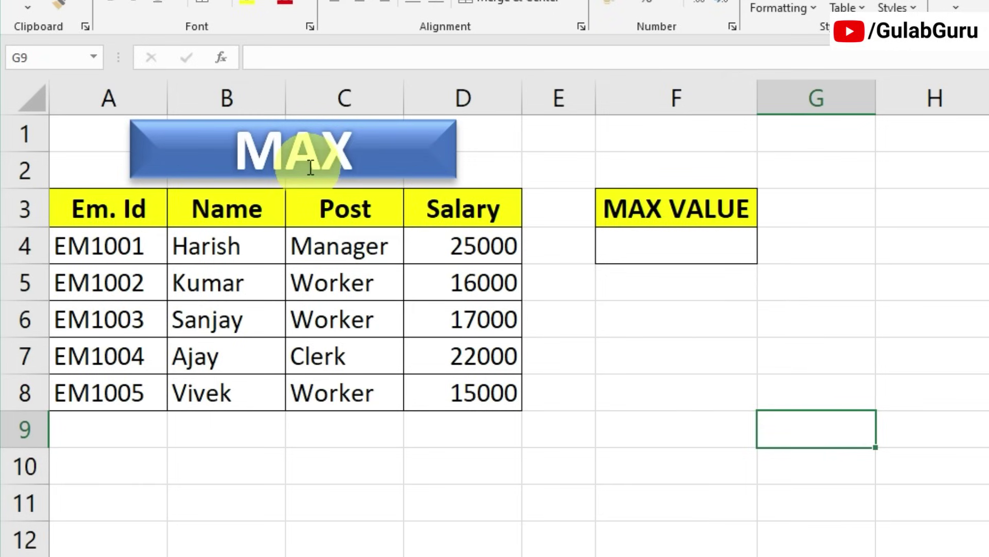
- On the MAX sheet, start a MAX formula in F4 with the Salary range D4:D8 as its first argument
drag(93, 250, 478, 392)
click(481, 324)
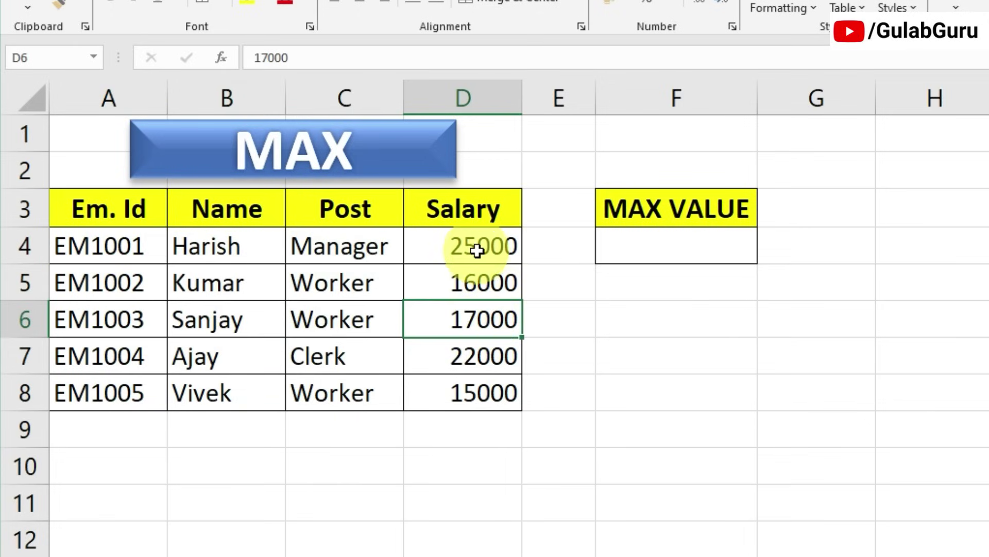
drag(477, 251, 490, 381)
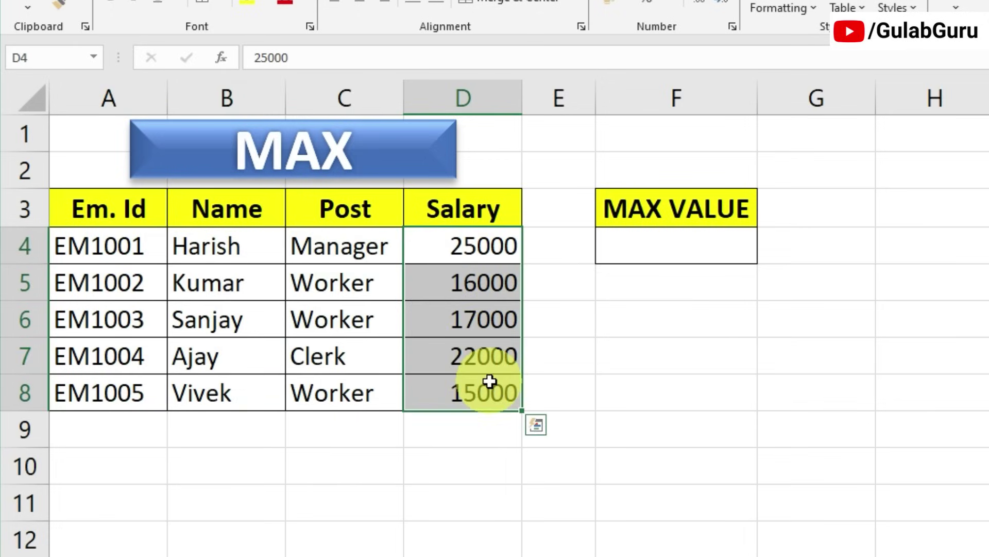
click(676, 258)
text(=)
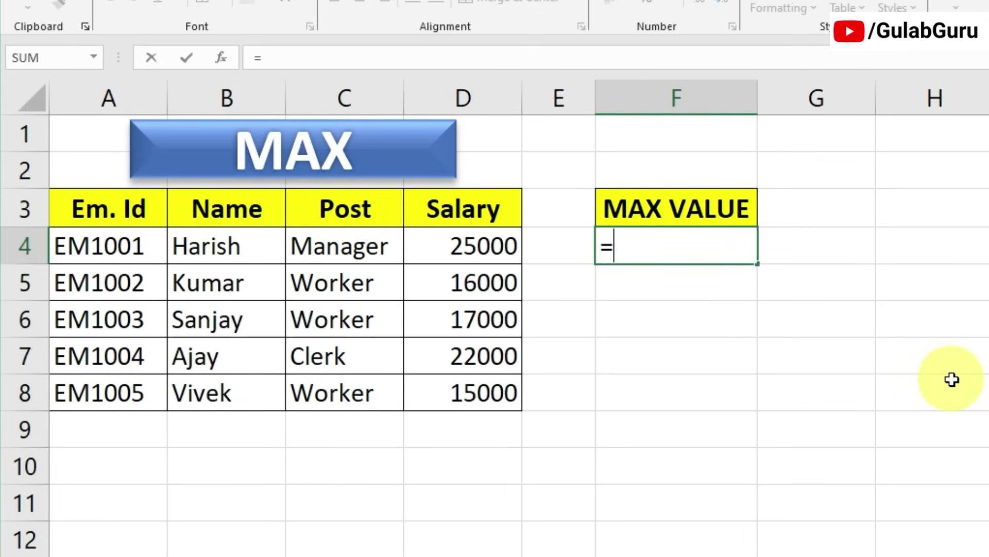
text(maz)
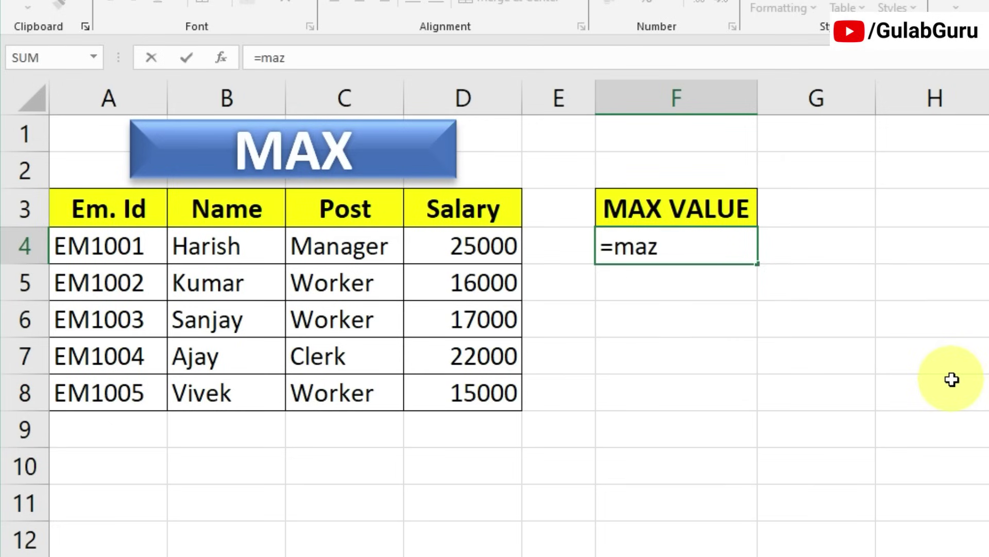
key(BackSpace)
text(x)
key(Tab)
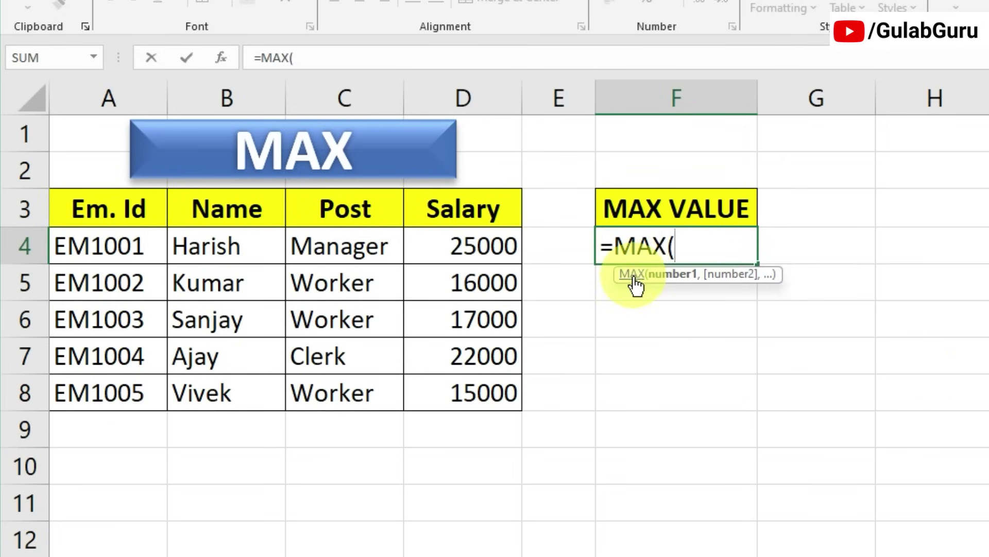
click(479, 246)
drag(481, 300, 486, 391)
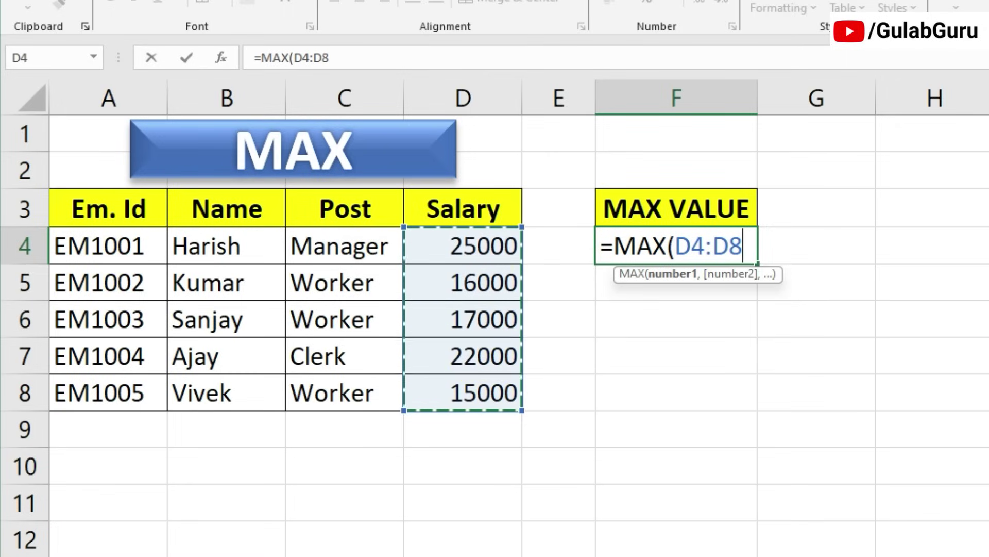
- Try adding H4:H8 as a second range in the MAX formula, and remove that range again
text(,)
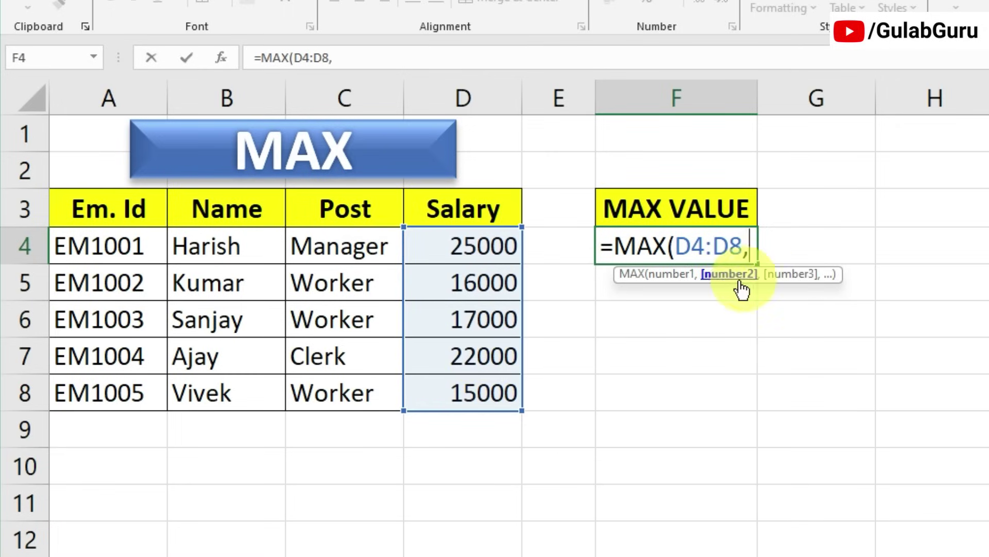
drag(908, 232, 935, 404)
key(BackSpace)
key(BackSpace)
key(BackSpace)
key(BackSpace)
key(BackSpace)
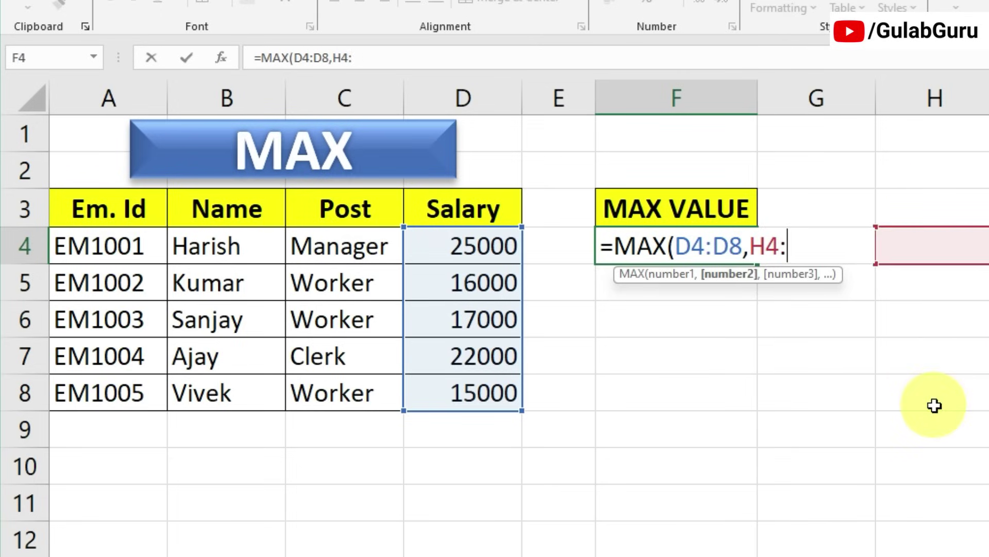
key(BackSpace)
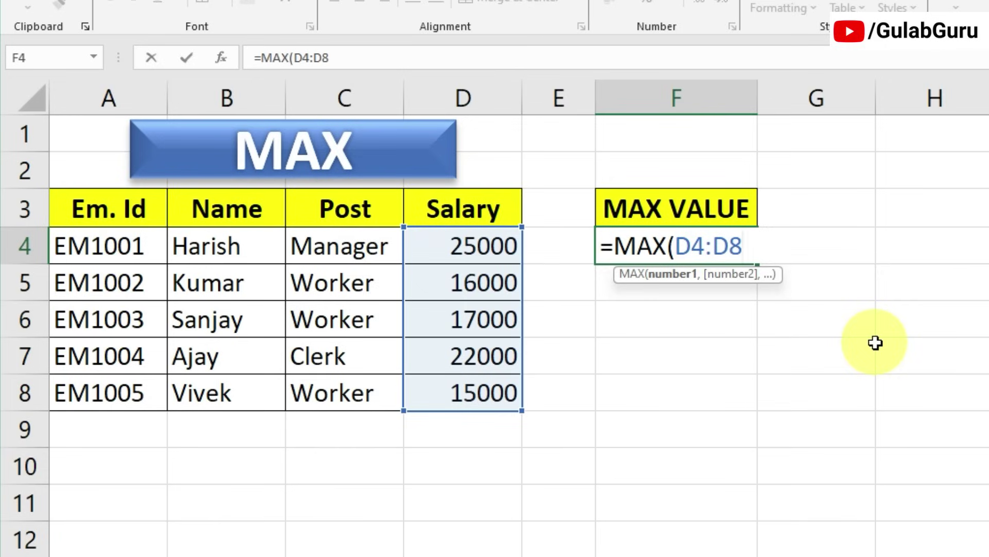
- Complete the formula in F4 as =MAX(D4:D8) and check its result against the Salary column
text())
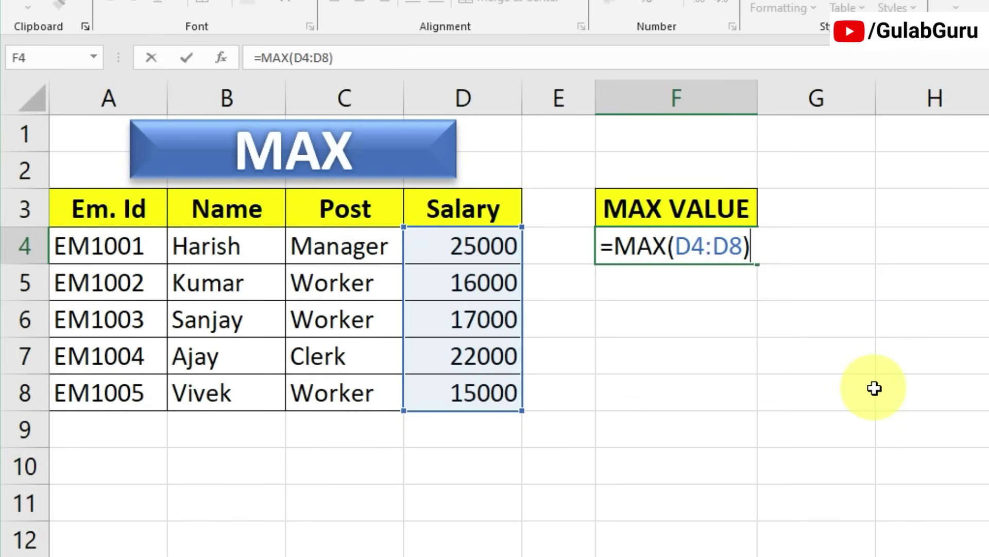
key(Return)
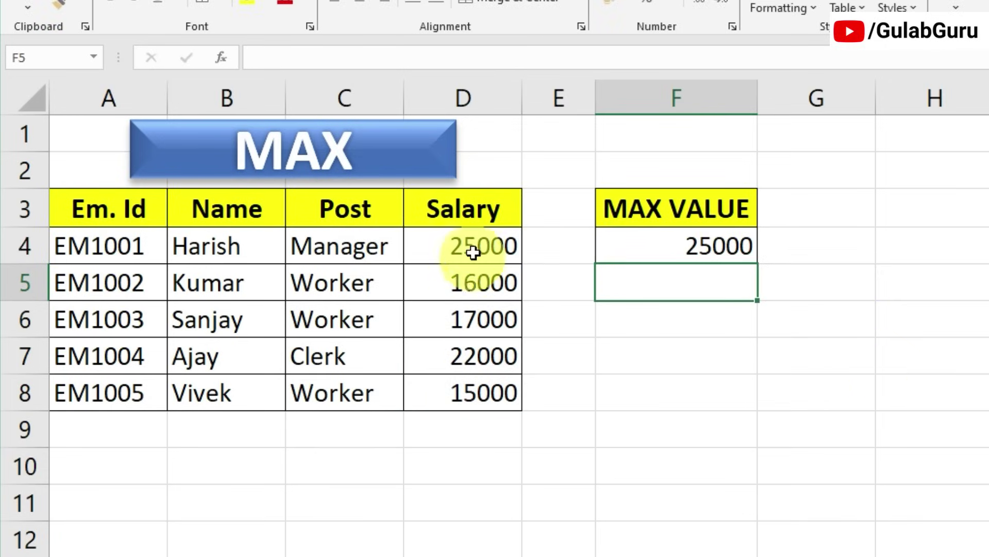
drag(471, 247, 490, 389)
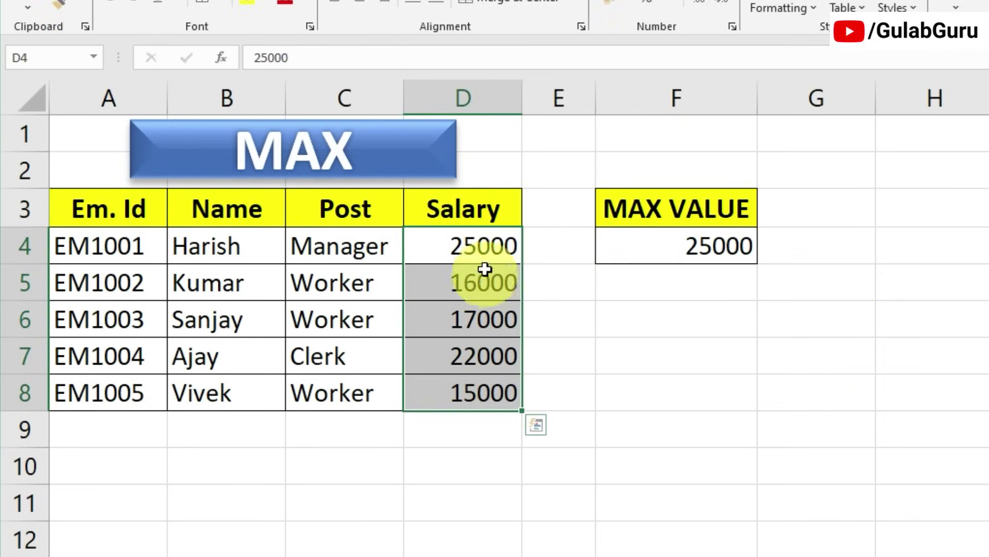
click(484, 258)
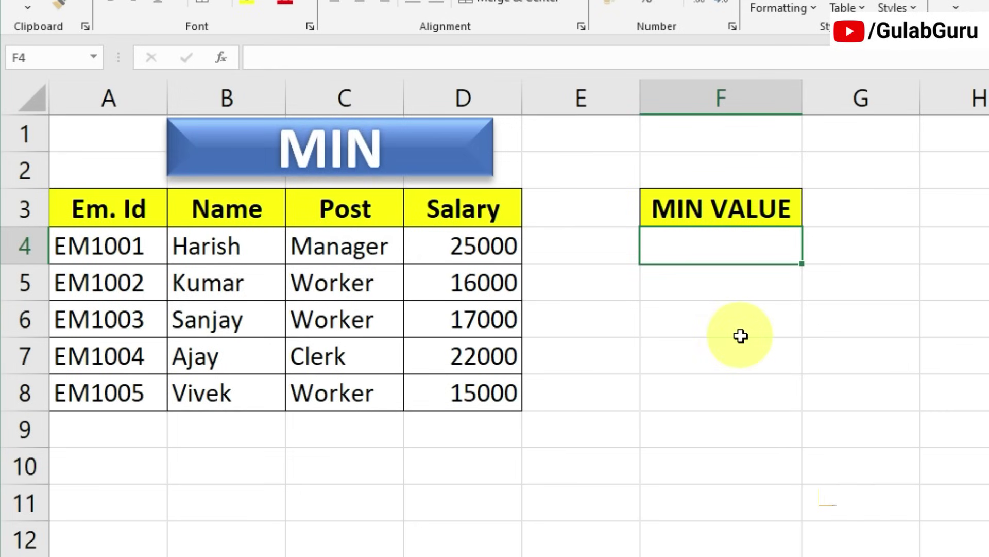
- On the MIN sheet, enter =MIN(D4:D8) in F4 to return the lowest value of the Salary column
drag(128, 253, 435, 393)
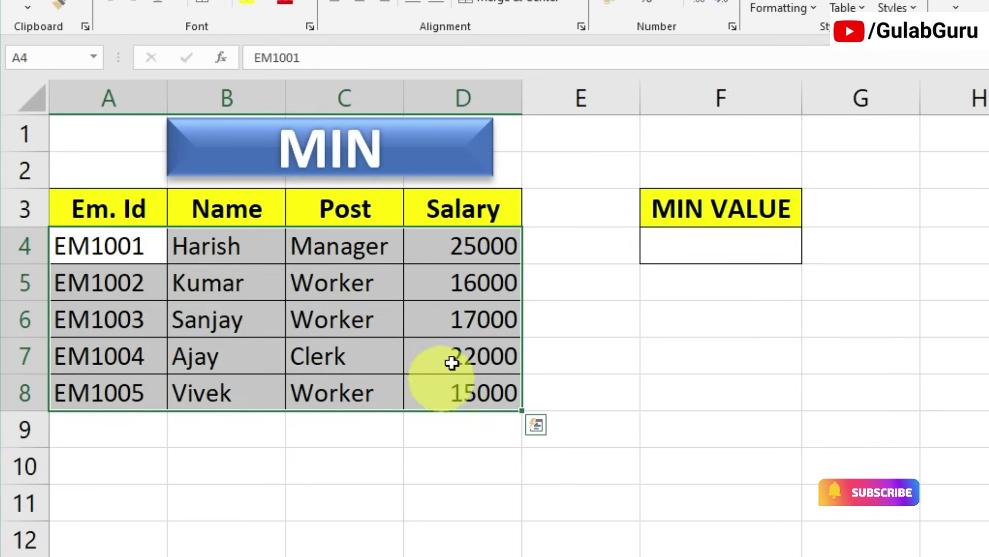
click(454, 318)
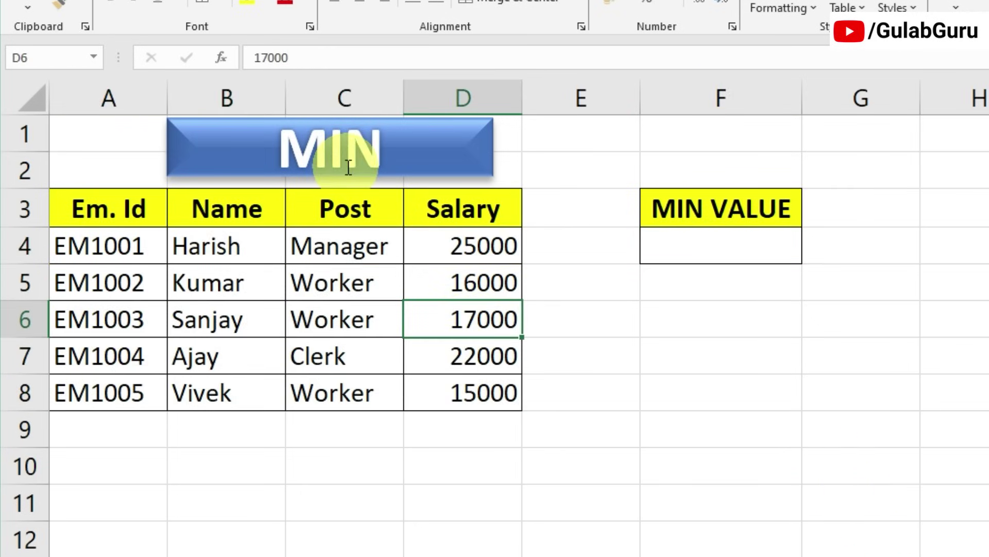
click(721, 246)
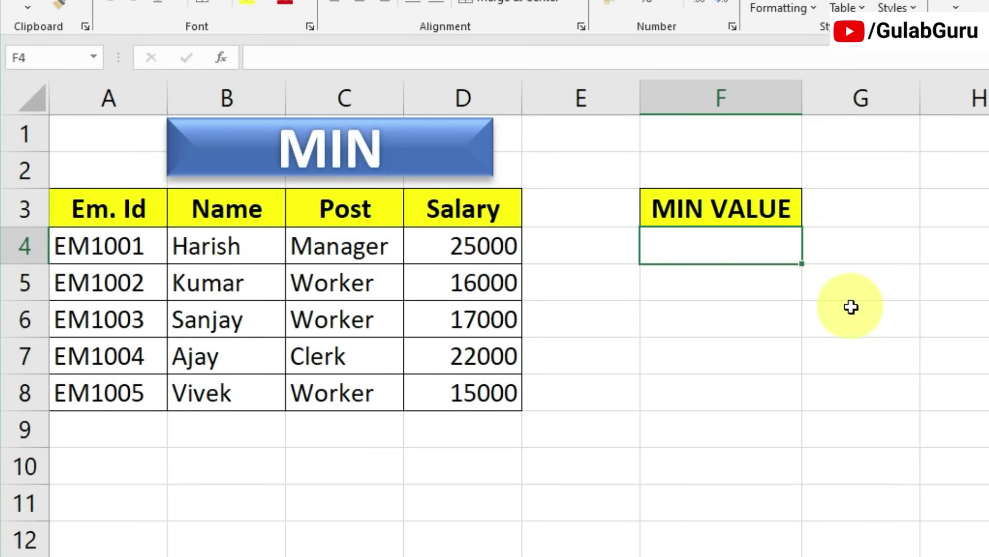
text(=mic)
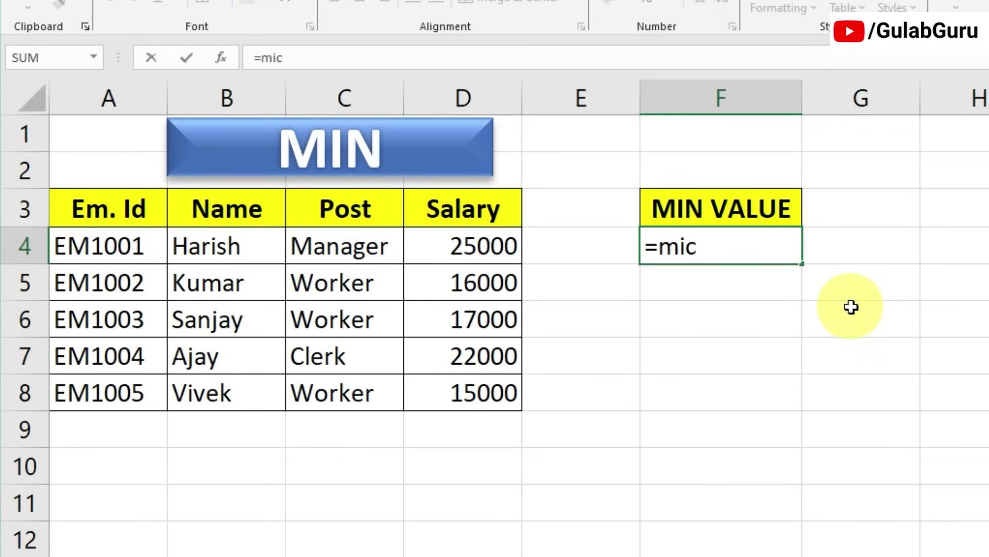
key(BackSpace)
text(n)
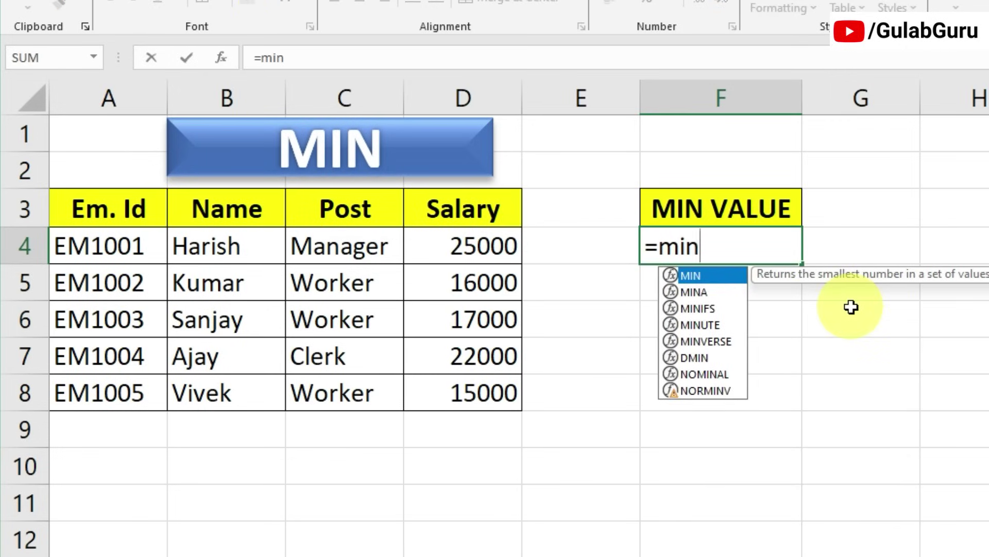
key(Tab)
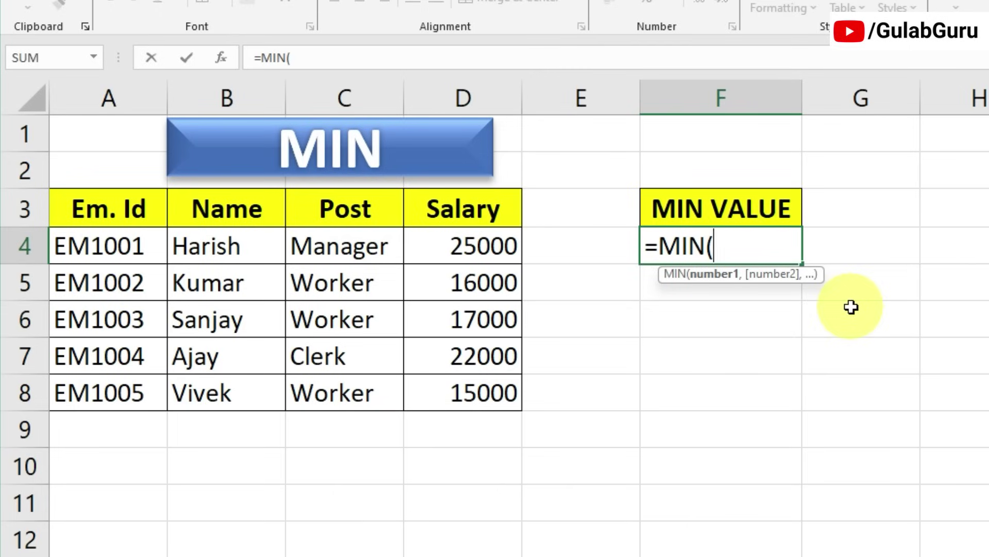
drag(490, 245, 486, 397)
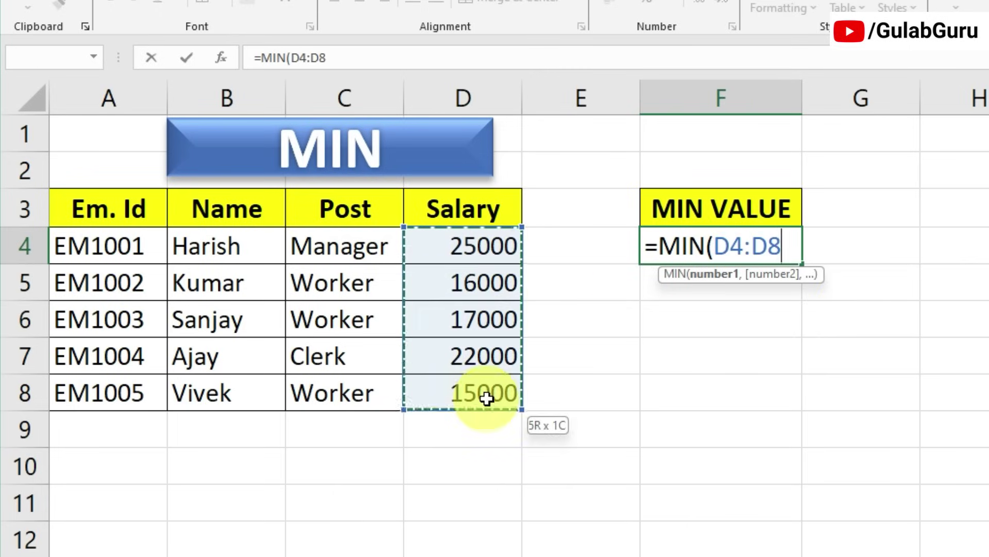
text())
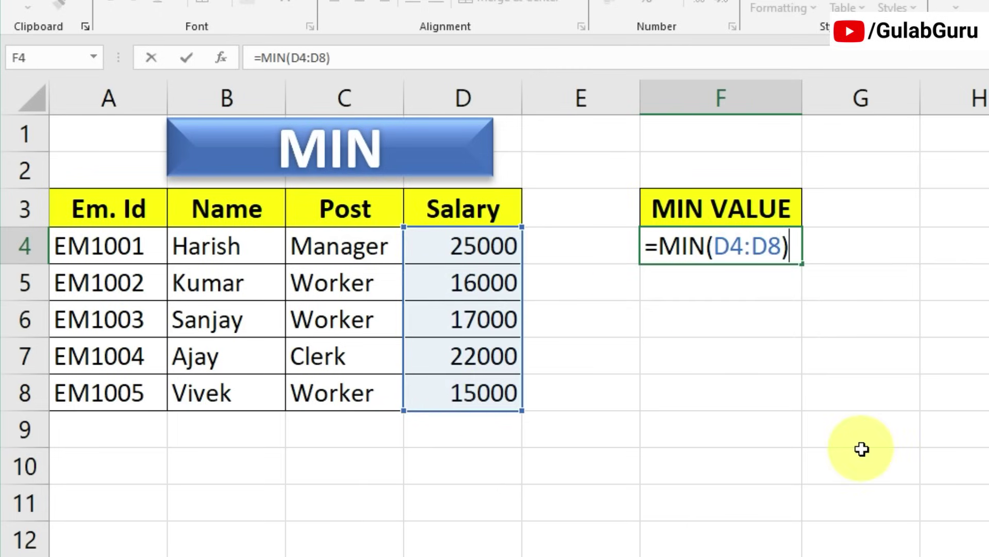
key(Return)
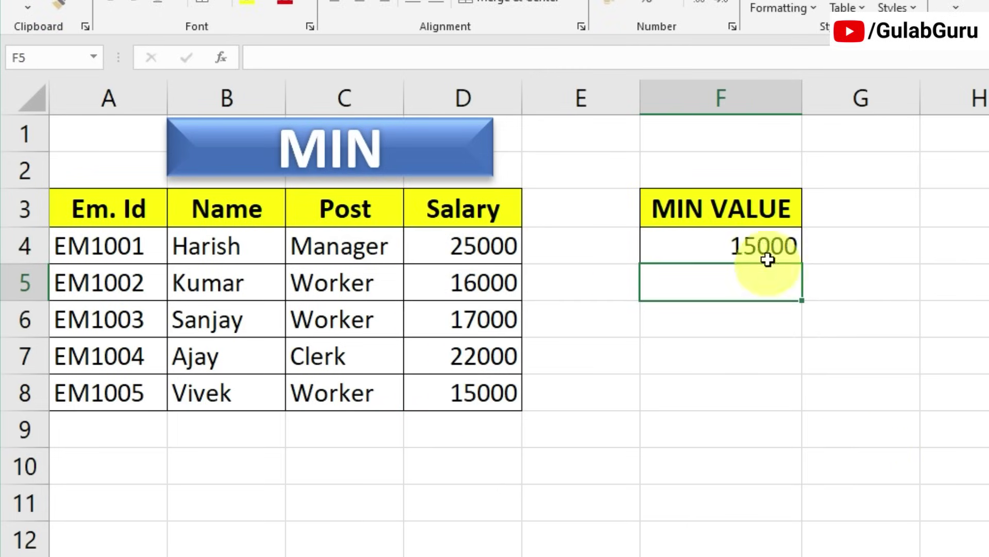
click(748, 255)
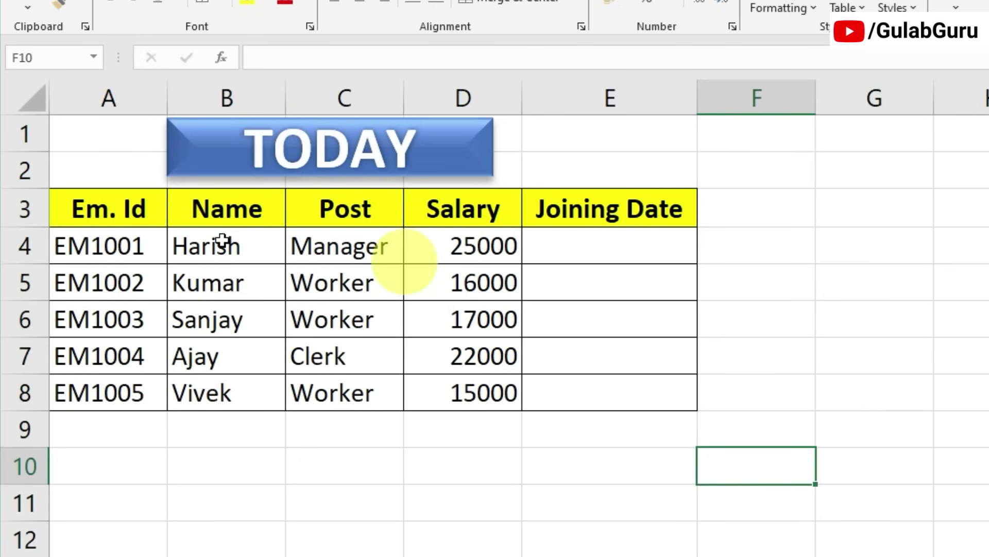
- On the TODAY sheet, enter =TODAY() in E4 as the first employee's Joining Date
drag(104, 240, 643, 391)
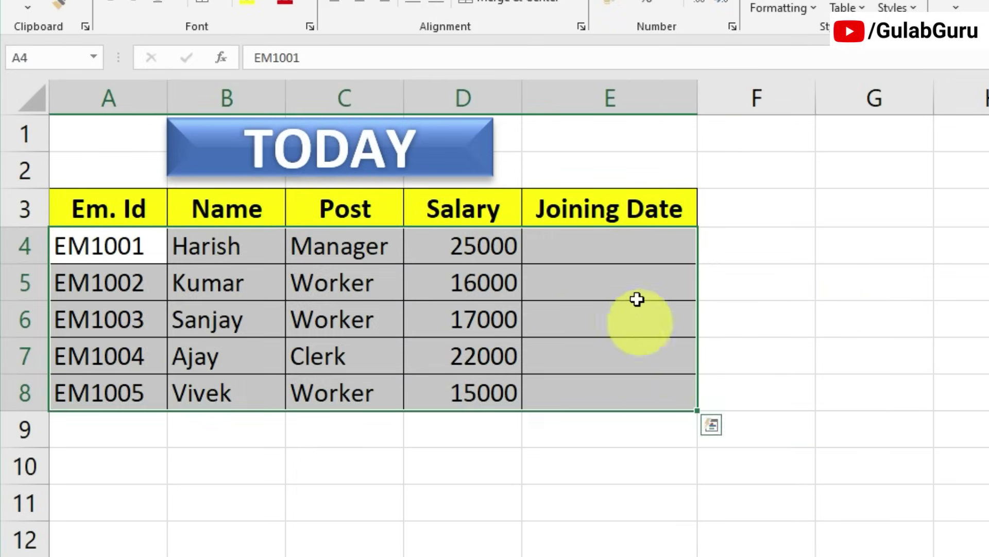
click(627, 254)
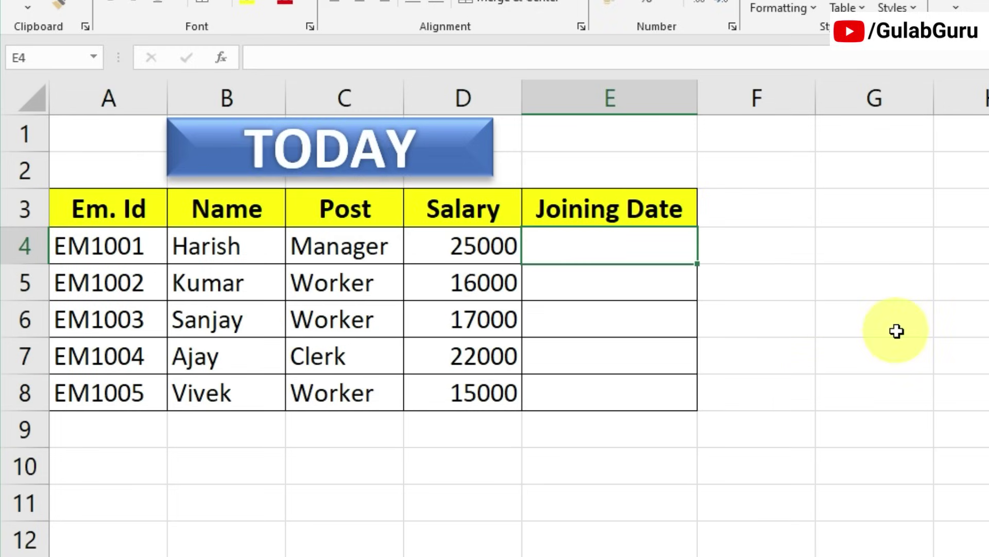
key(F2)
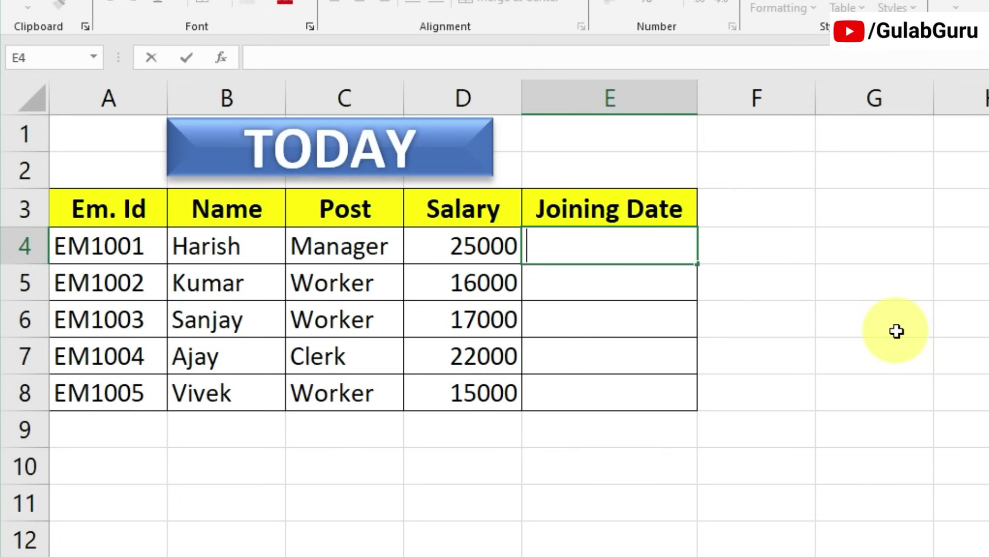
text(=t)
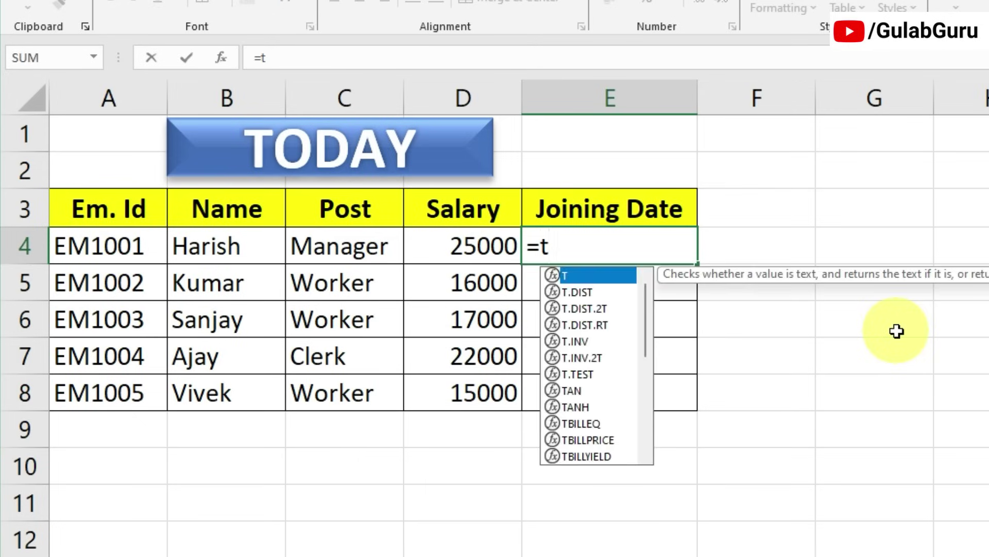
text(oday)
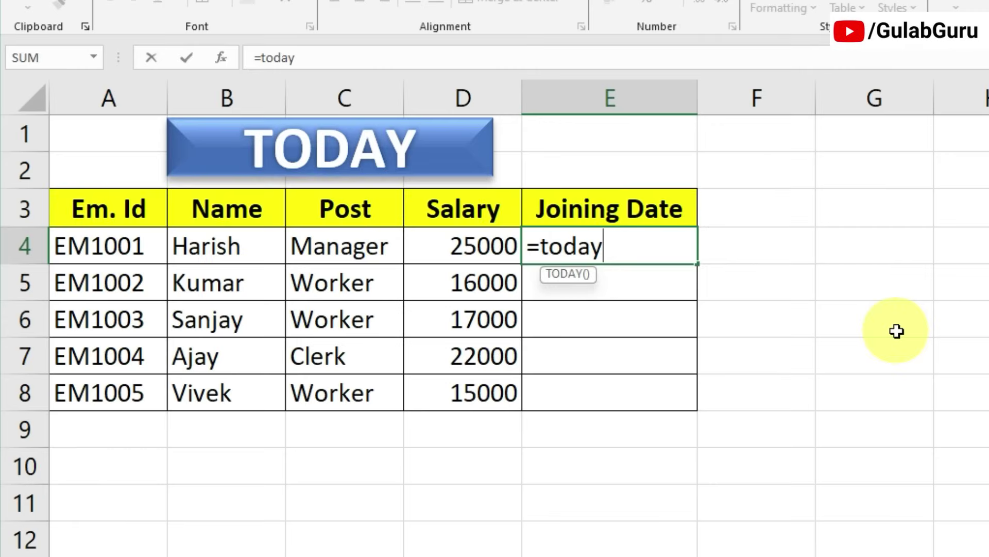
key(Tab)
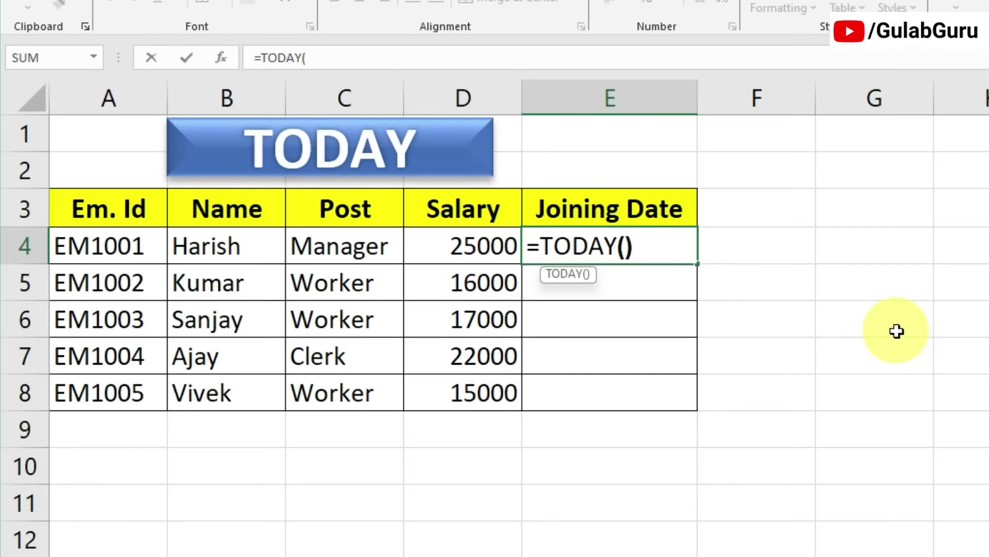
text())
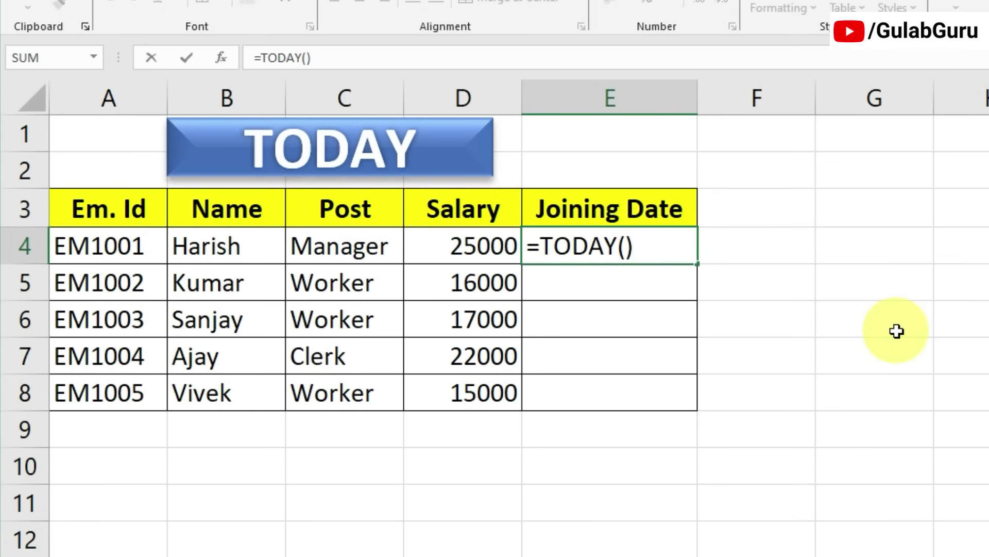
key(Return)
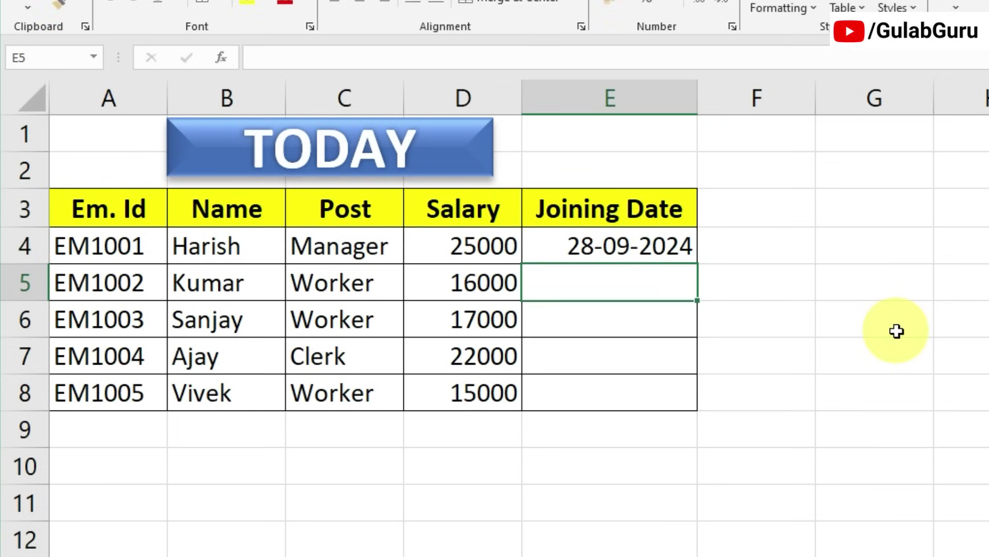
- Fill the TODAY formula from E4 down through E8 for the remaining employees
click(669, 255)
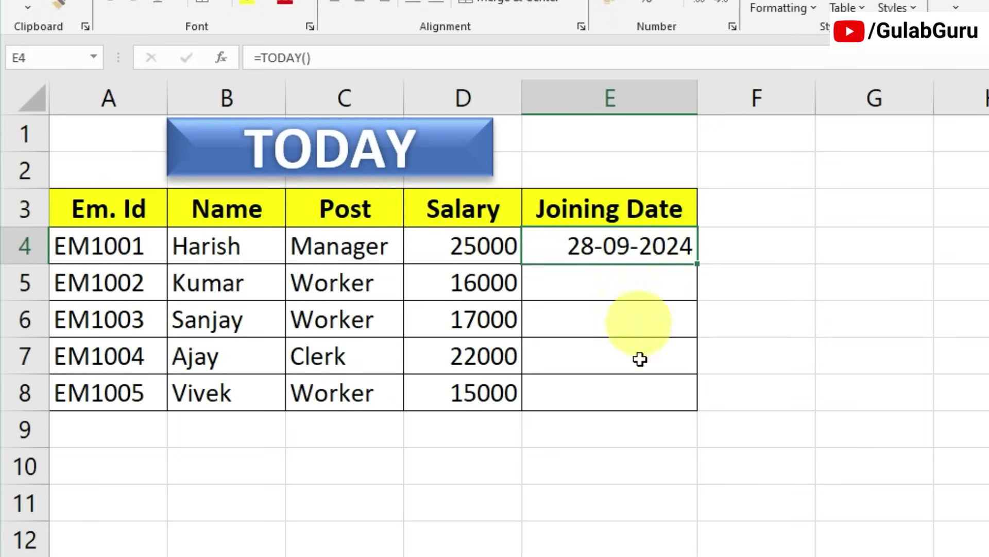
drag(700, 265, 698, 407)
click(826, 405)
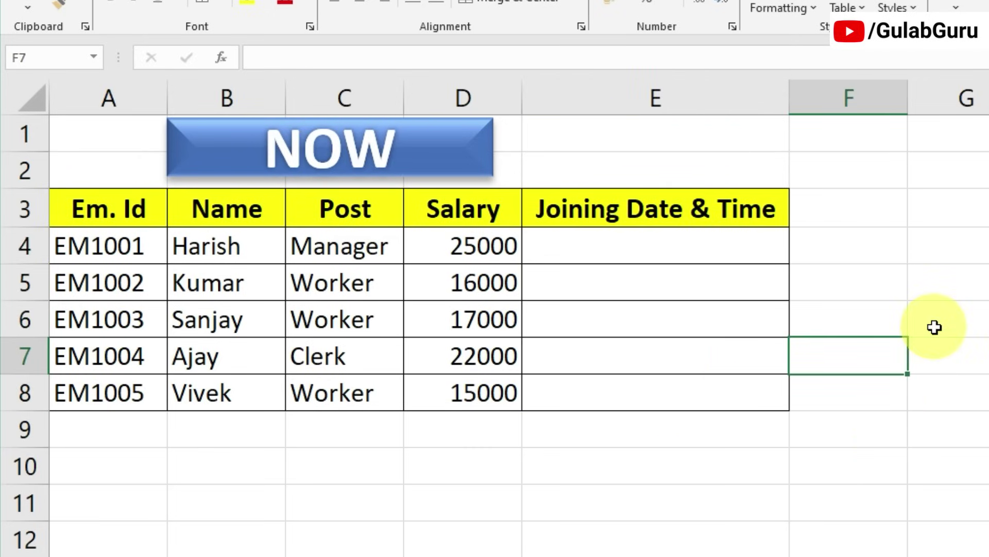
- On the NOW sheet, enter =NOW() in E4 as the first employee's Joining Date & Time
click(961, 289)
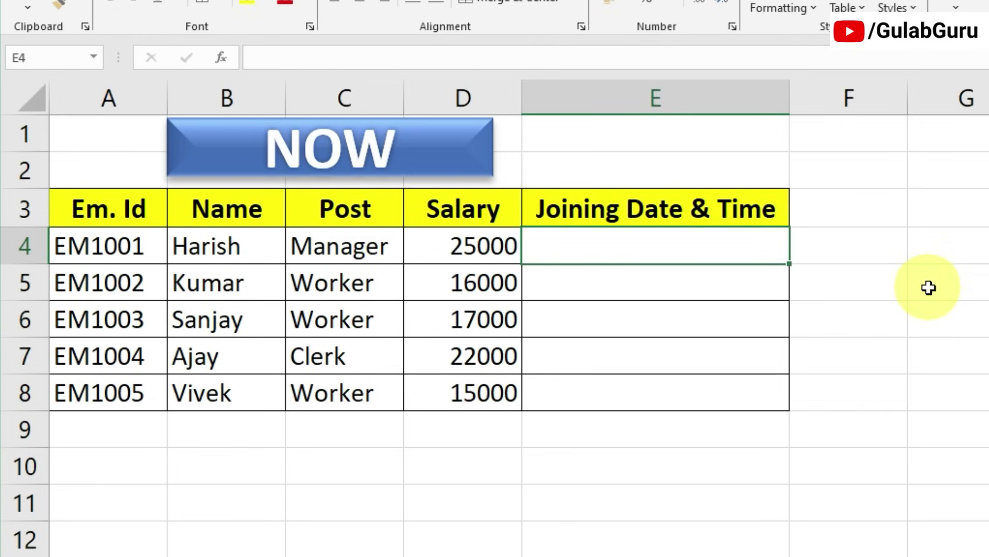
text(=)
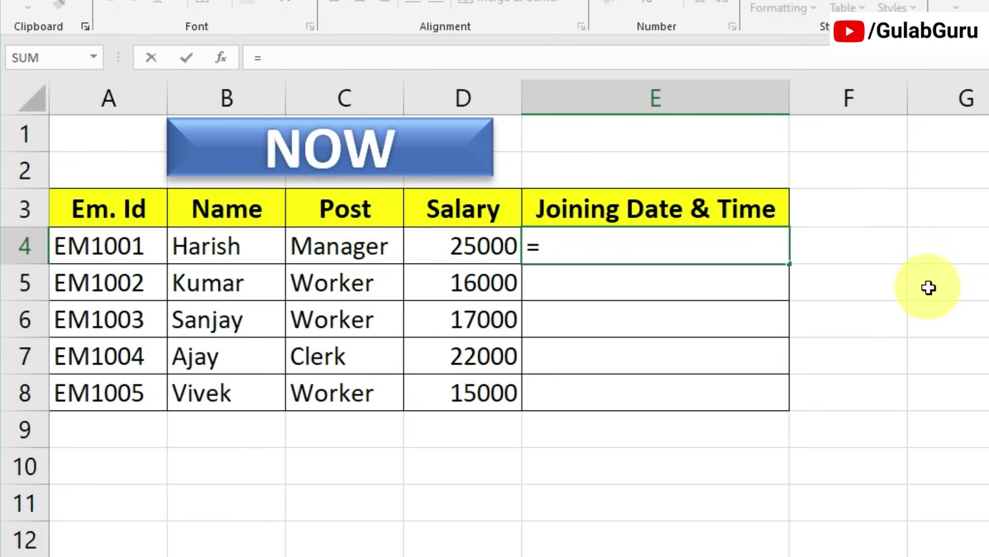
text(now)
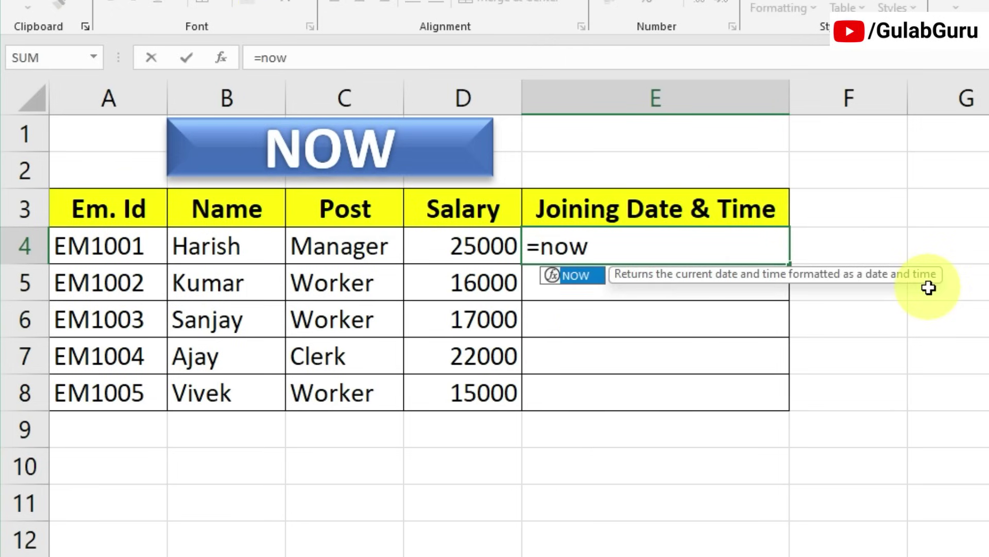
key(Tab)
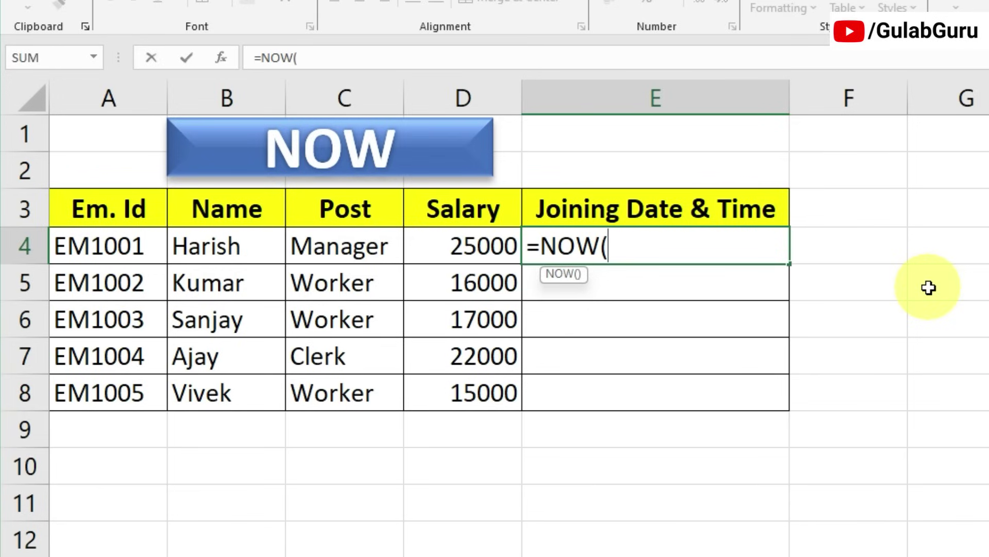
text())
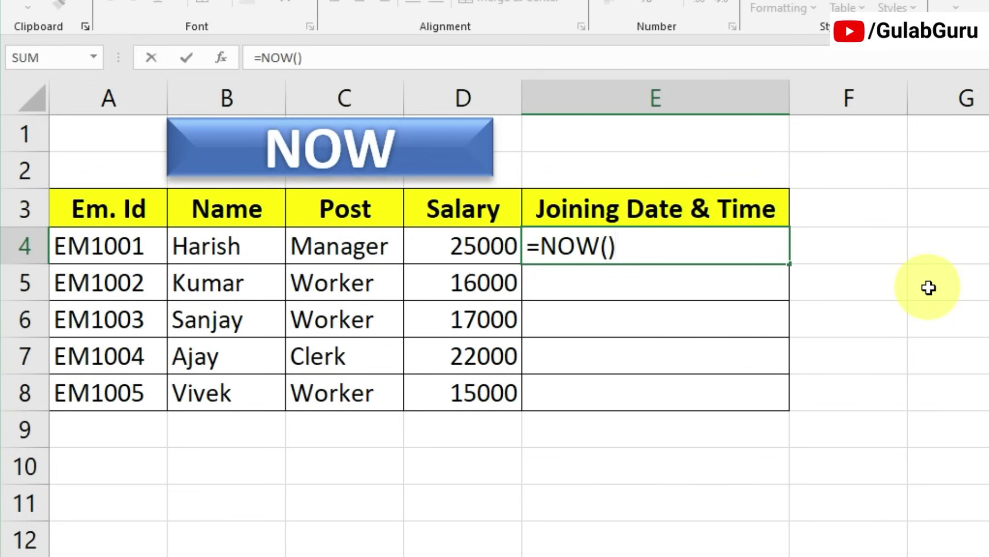
key(Return)
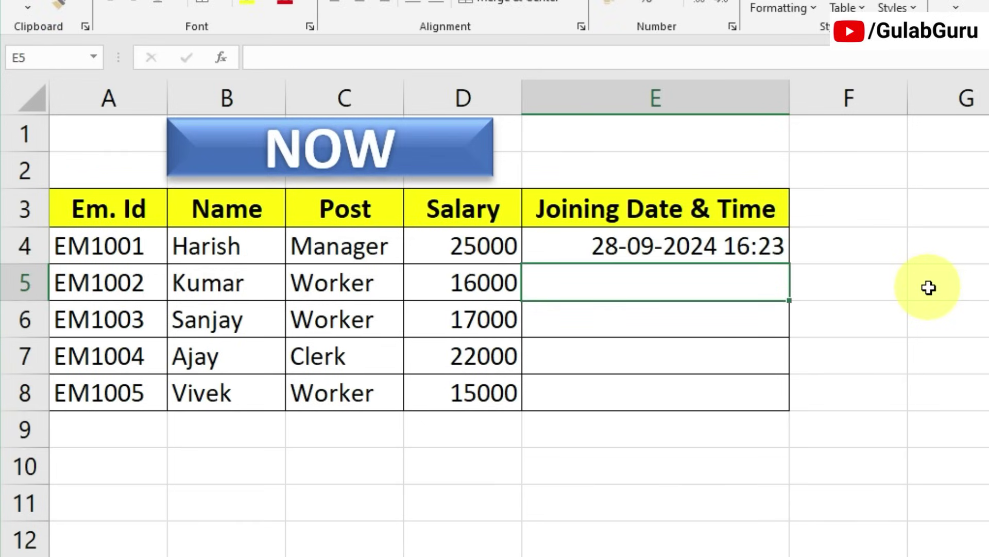
click(727, 261)
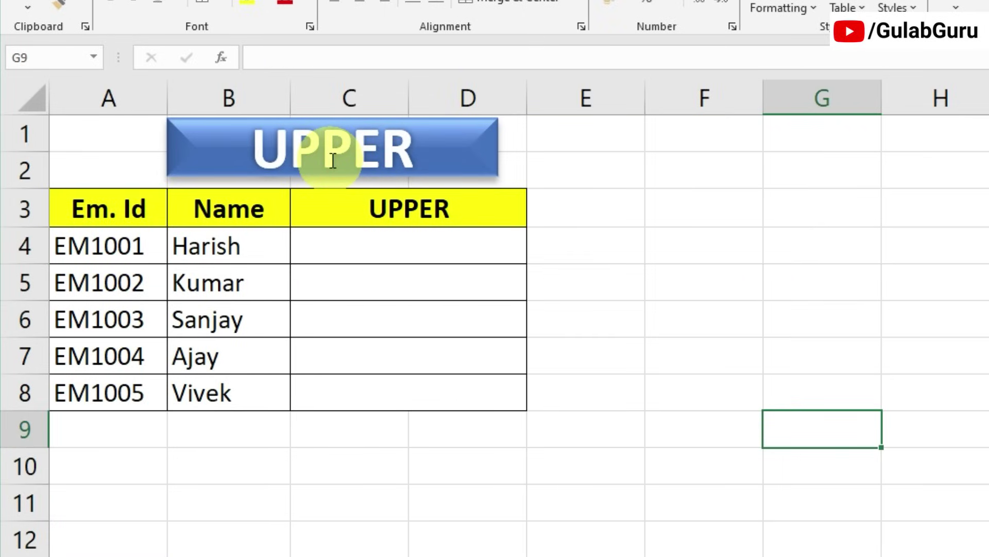
- On the UPPER sheet, enter =UPPER(B4) in C4 to convert the first employee's name to uppercase, and compare it with B4
drag(239, 245, 238, 380)
click(398, 253)
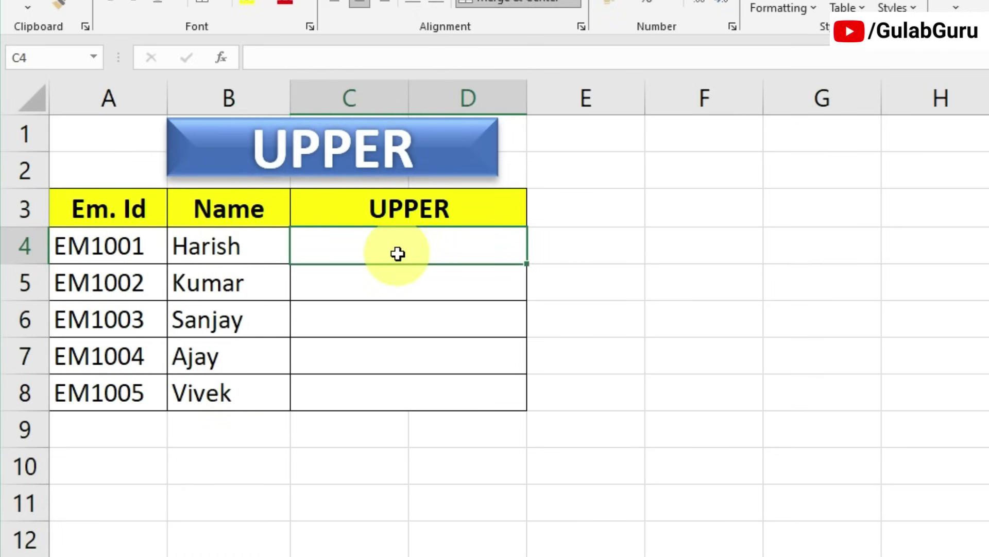
text(=)
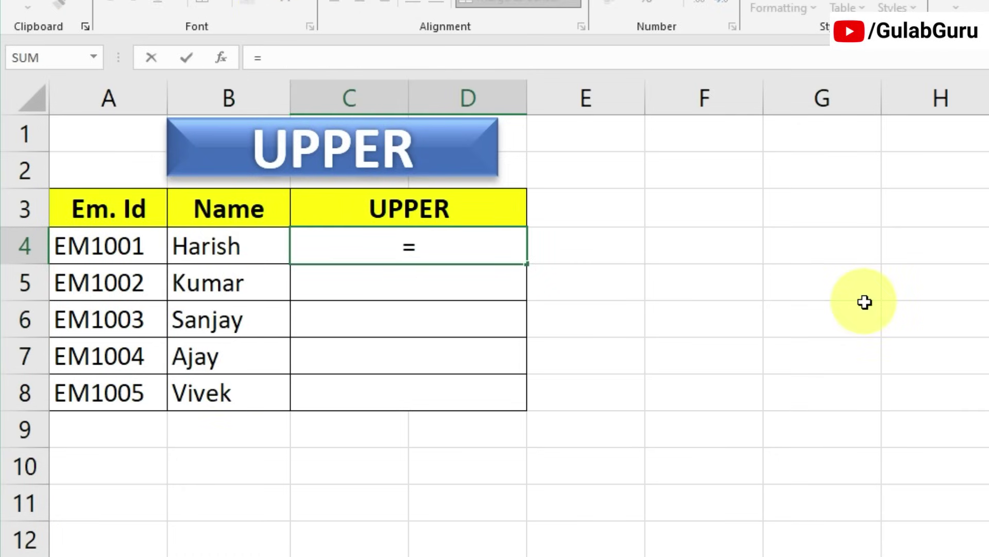
text(upper)
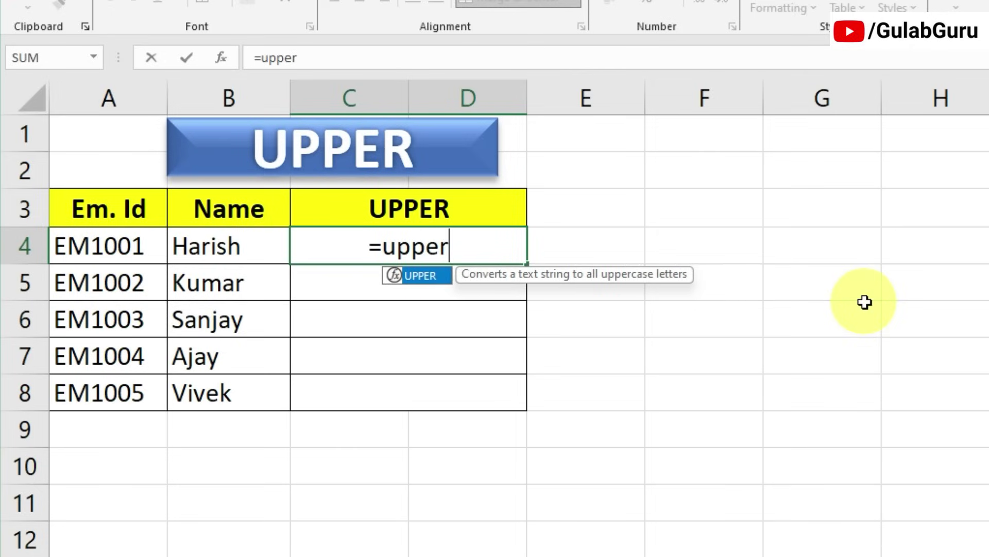
key(Tab)
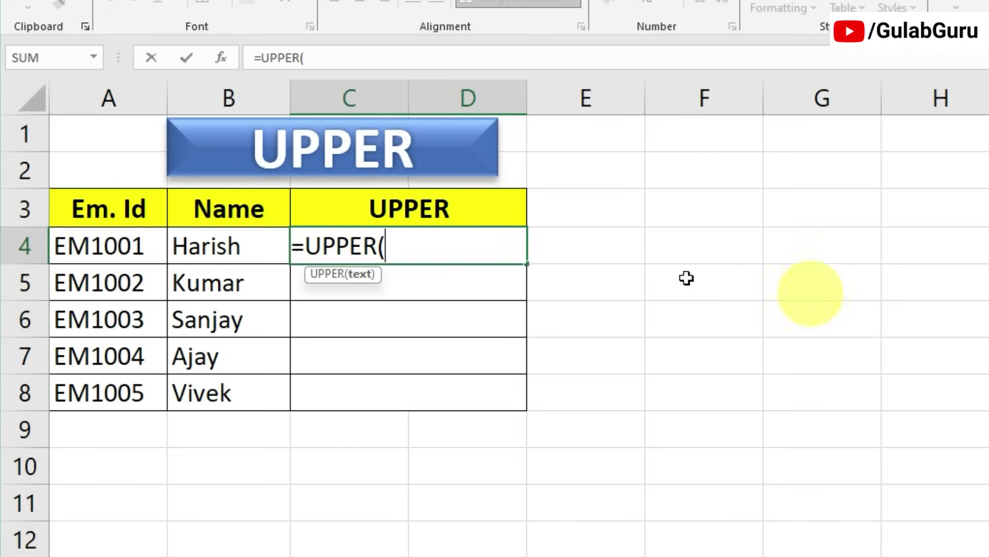
click(227, 246)
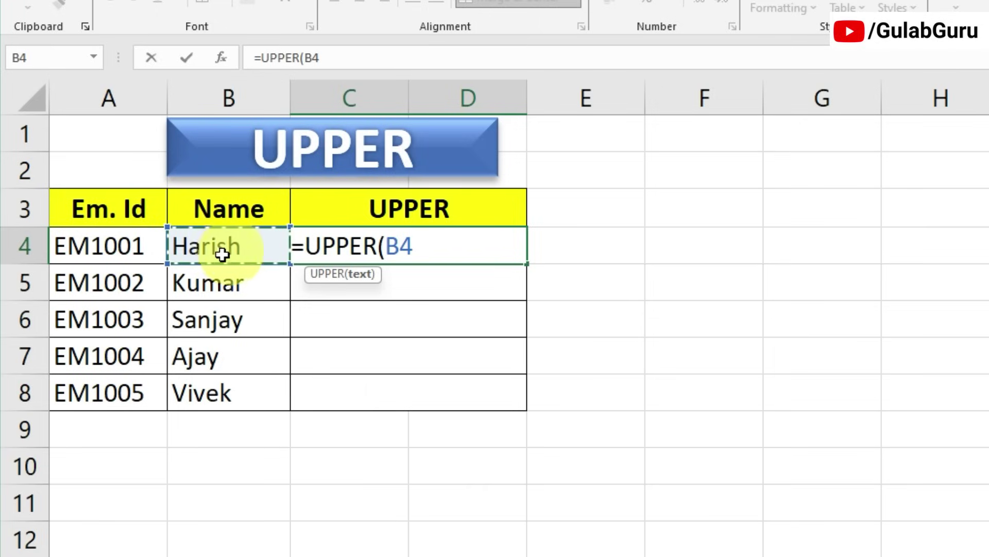
text())
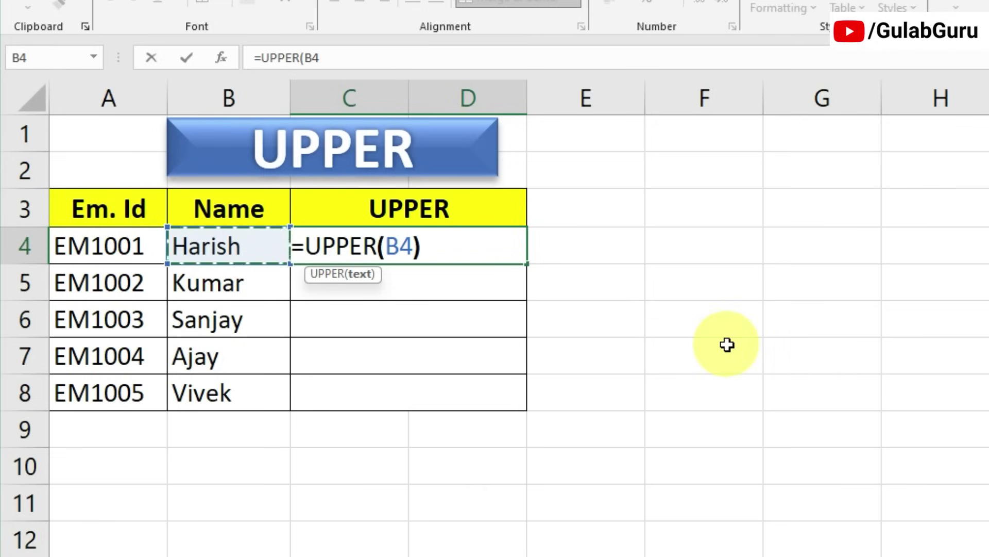
key(Return)
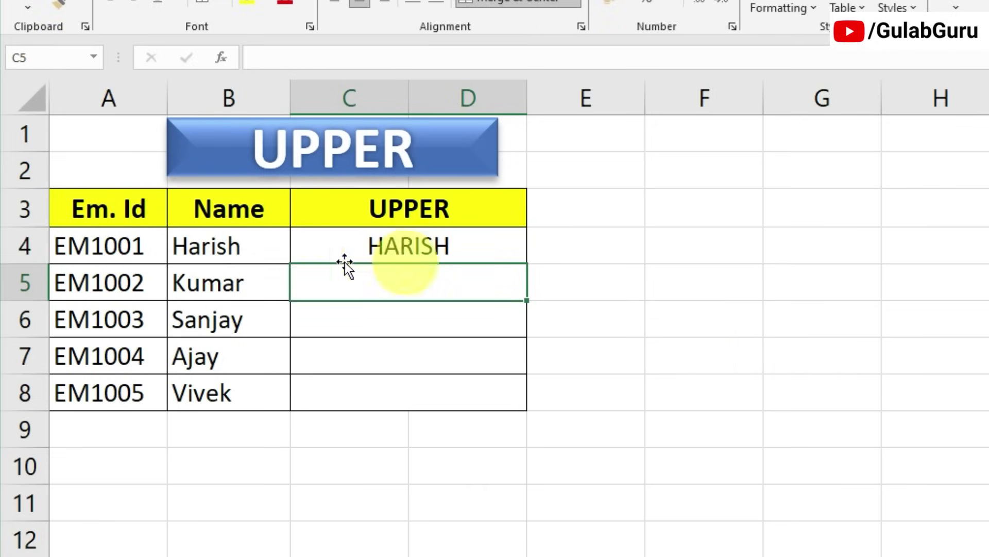
click(238, 244)
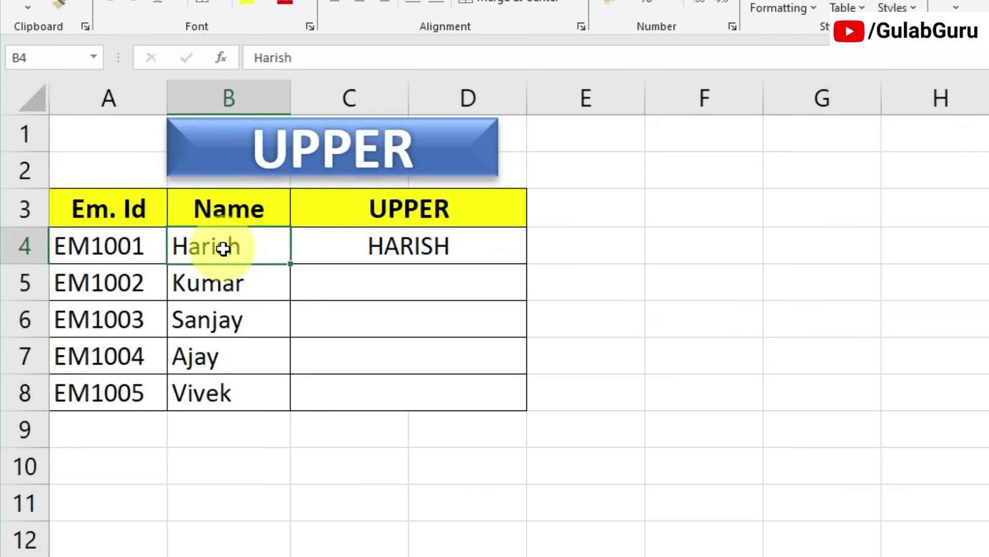
- Fill the UPPER formula from C4 down through C8 for the remaining employee names
click(415, 248)
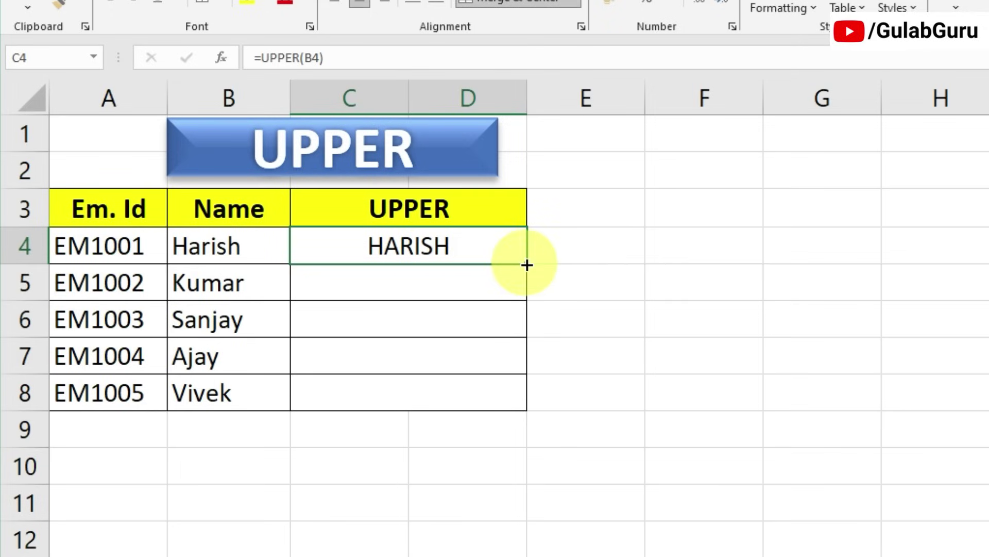
drag(526, 264, 541, 407)
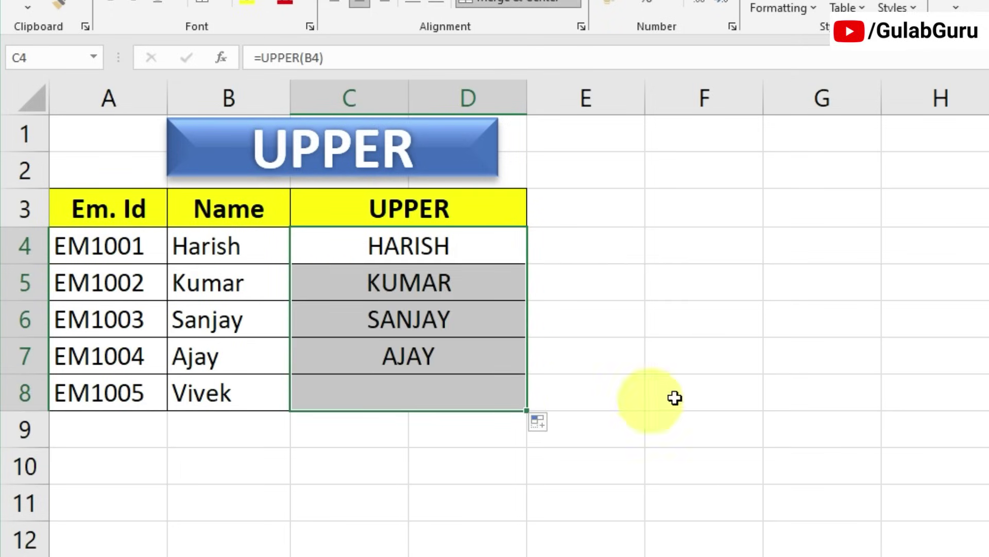
click(703, 389)
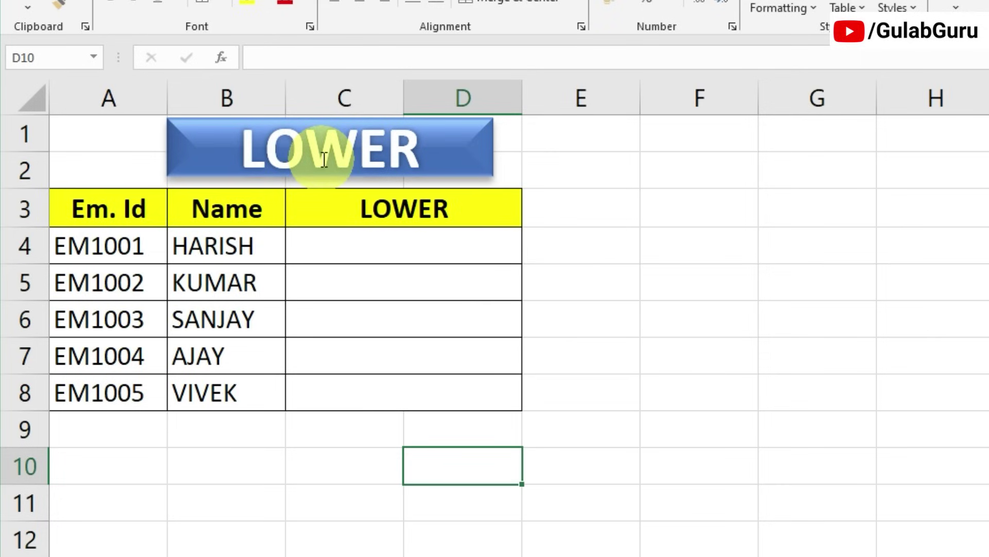
- On the LOWER sheet, review the uppercase names in B4:B8 and enter =LOWER(B4) in C4 to convert the first one to lowercase
drag(243, 245, 239, 391)
click(236, 276)
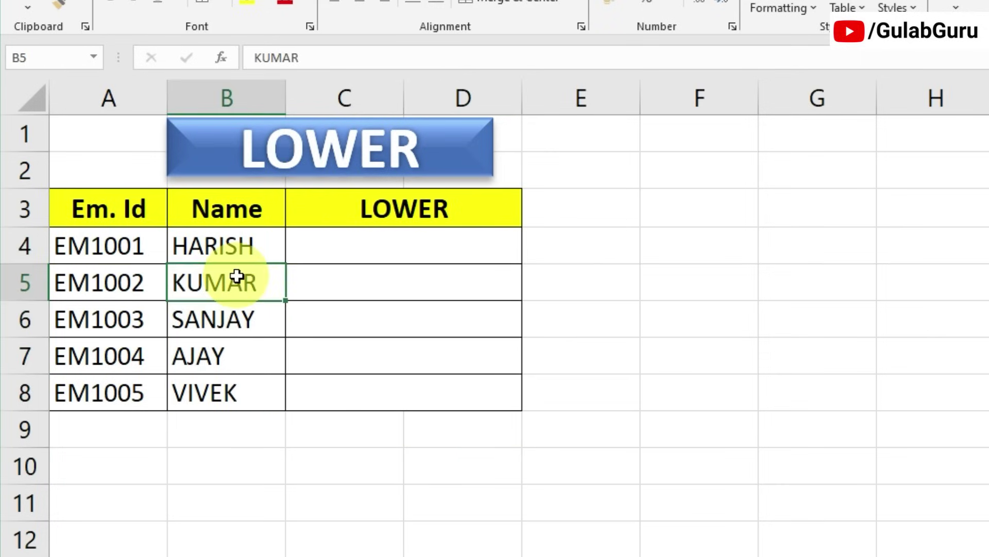
drag(238, 245, 239, 392)
click(404, 247)
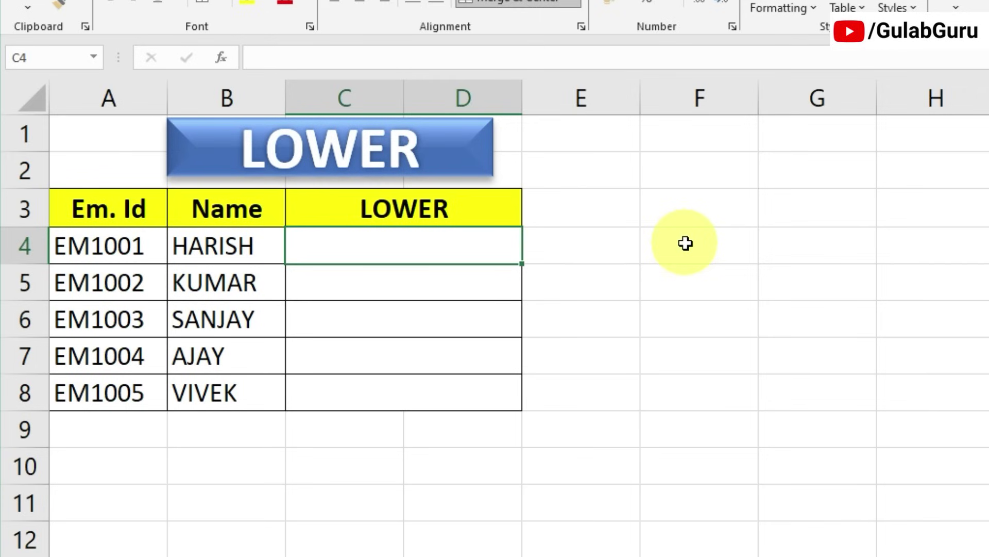
text(=lower)
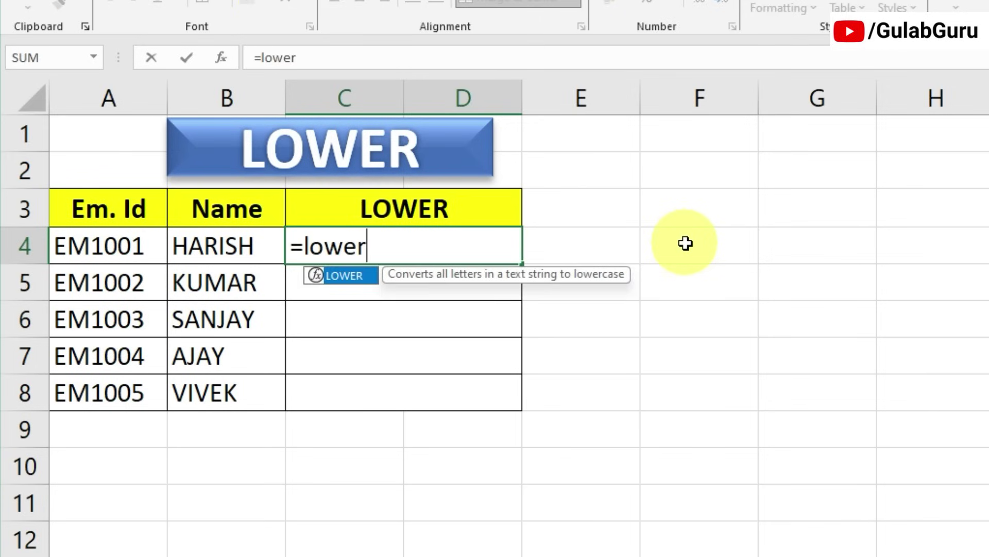
key(Tab)
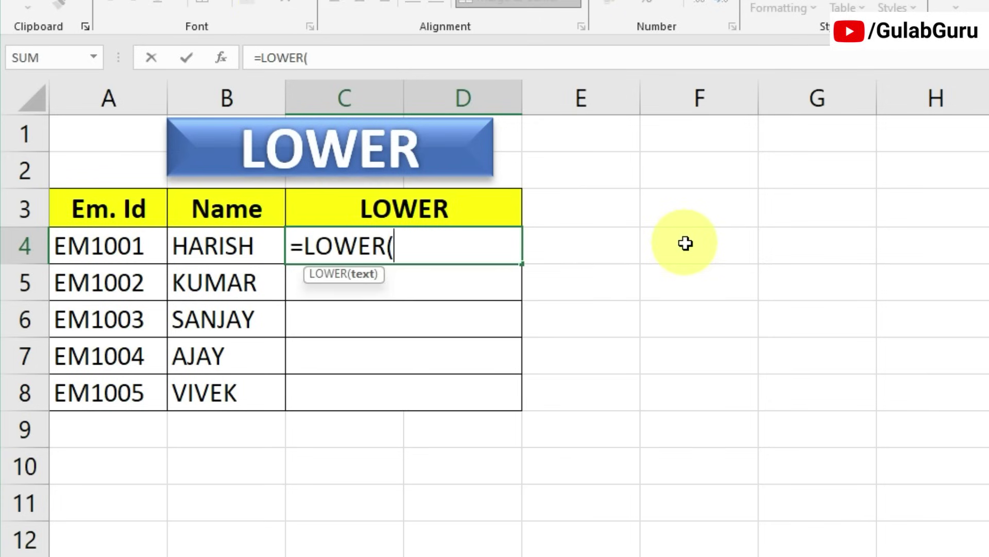
click(223, 254)
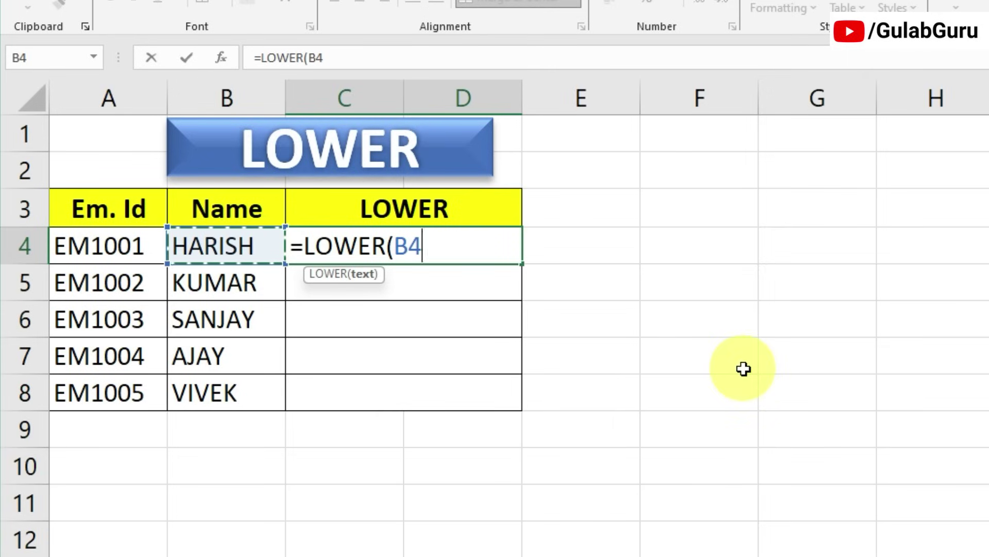
text())
key(ctrl+Return)
key(Return)
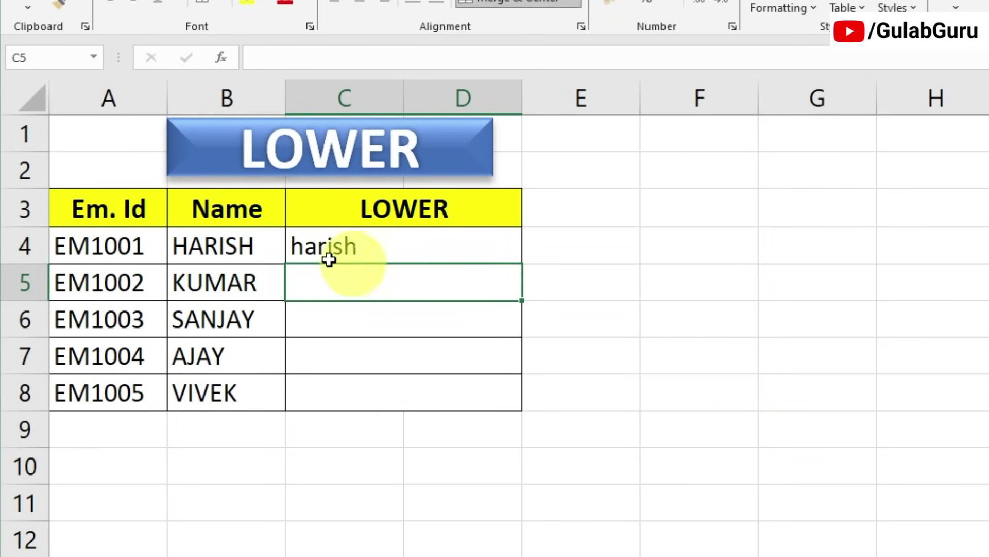
- Compare B4 with its lowercase result, and fill the LOWER formula from C4 down for the remaining employees
click(238, 246)
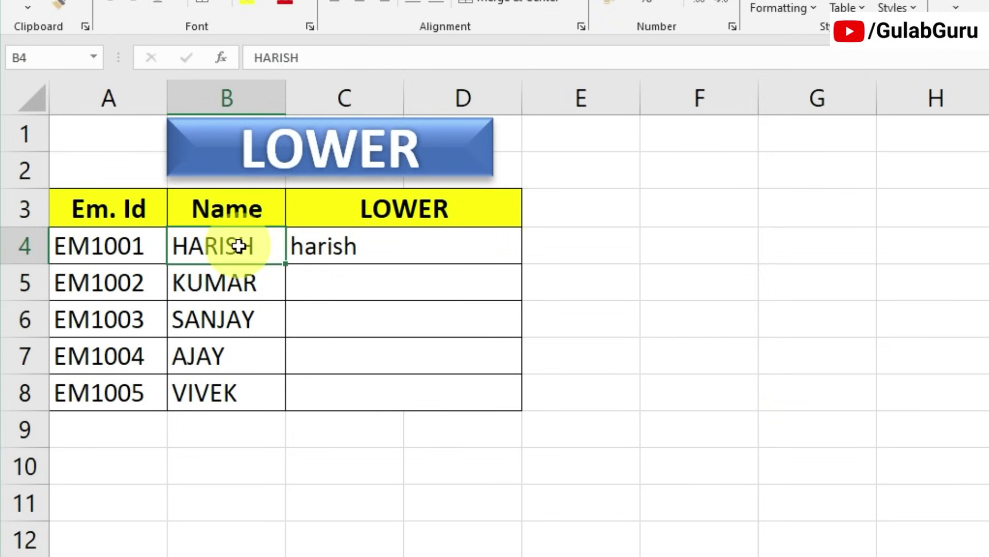
click(375, 246)
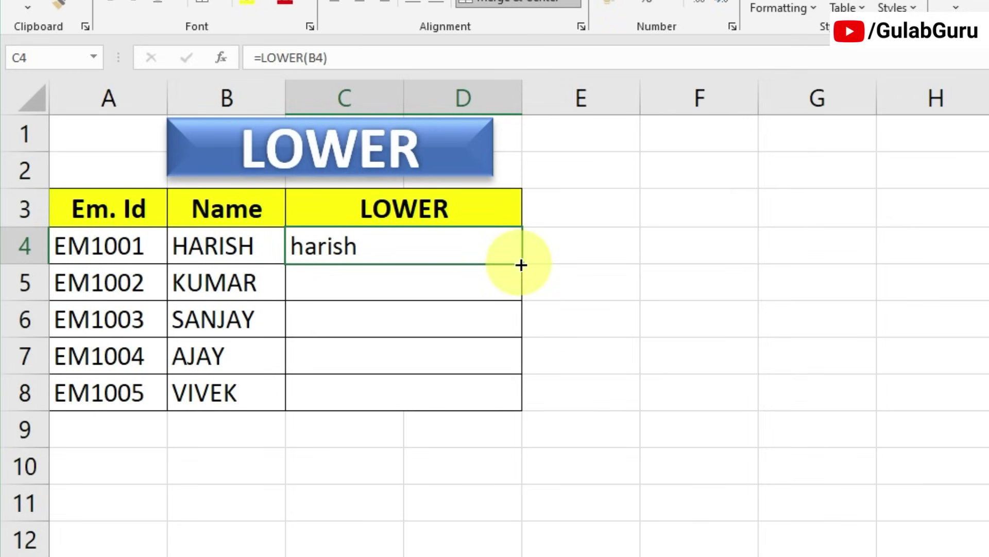
drag(521, 264, 519, 424)
click(673, 417)
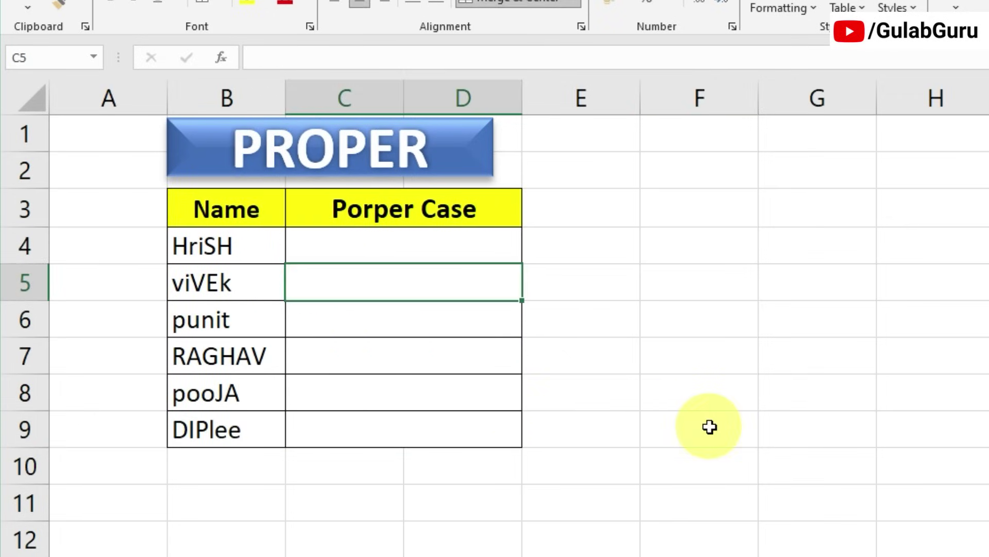
- On the PROPER sheet, review the mixed-case names in B4:B9 and enter =PROPER(B4) in C4 to convert the first name to proper case
click(709, 426)
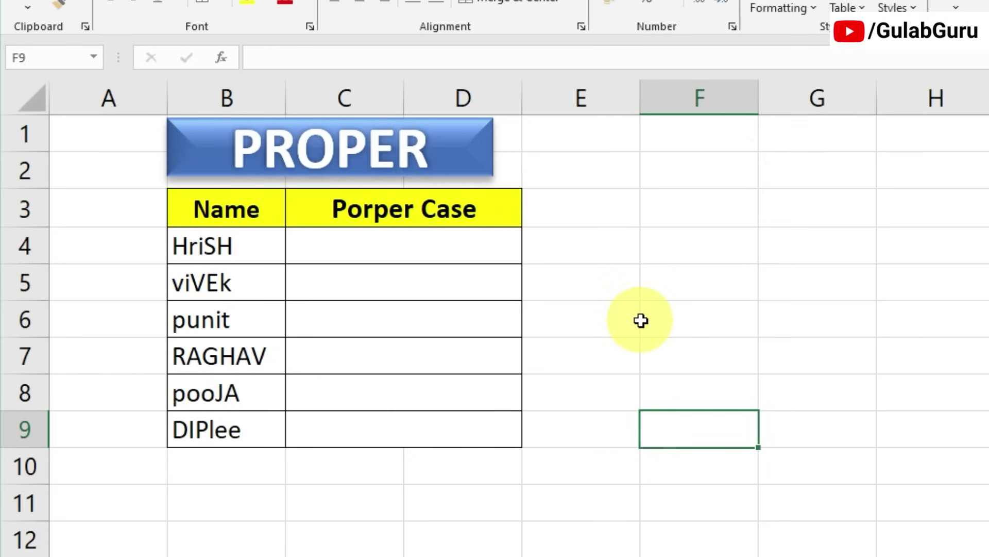
drag(223, 258, 231, 425)
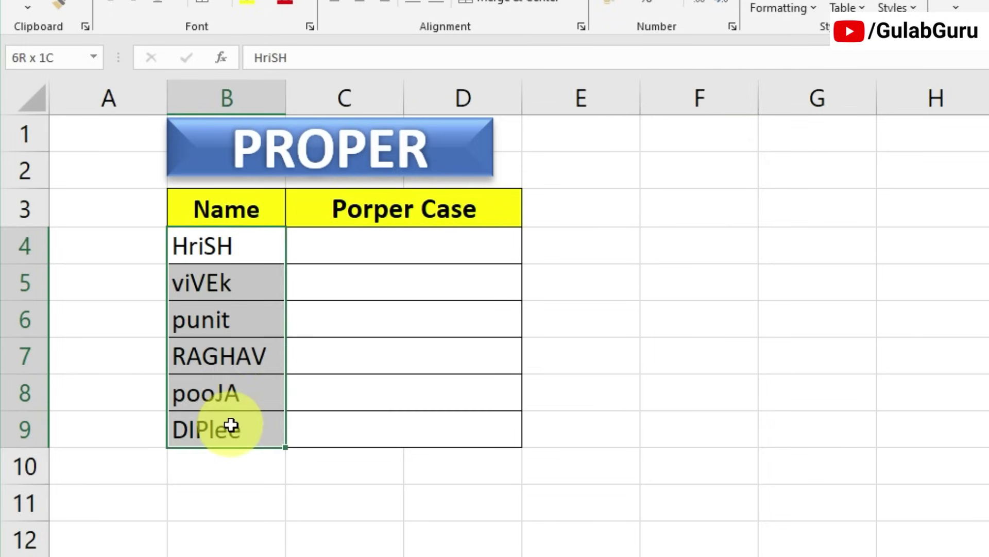
click(237, 354)
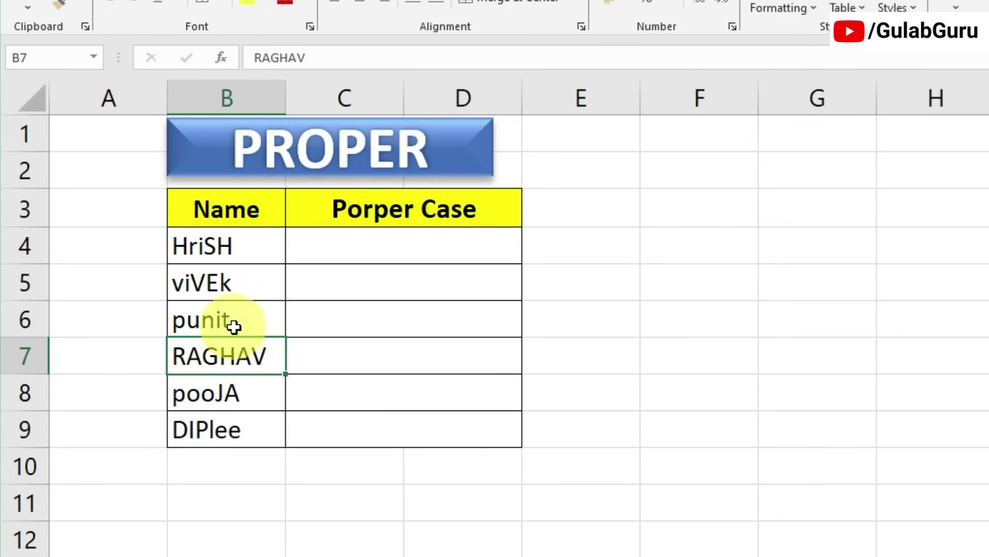
click(232, 322)
click(228, 247)
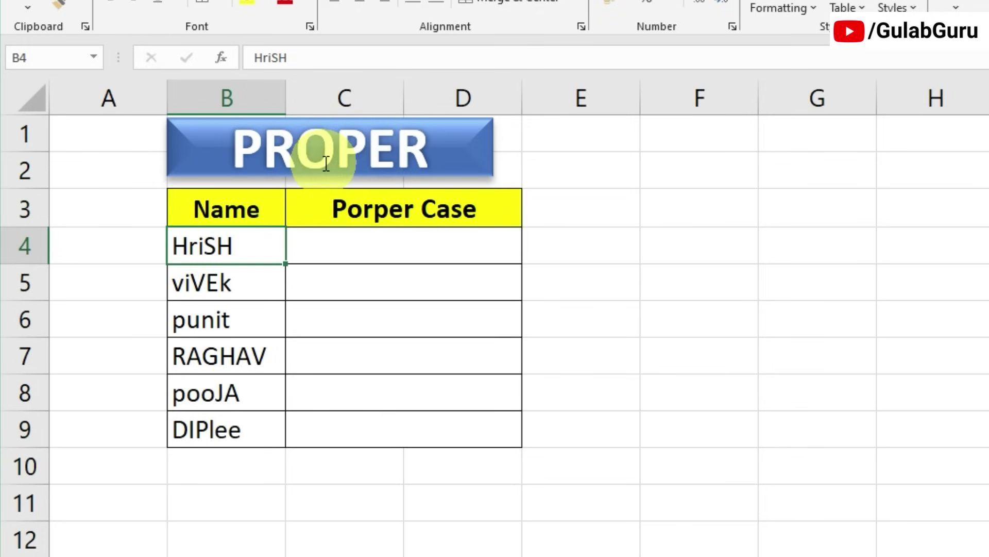
drag(247, 258, 243, 430)
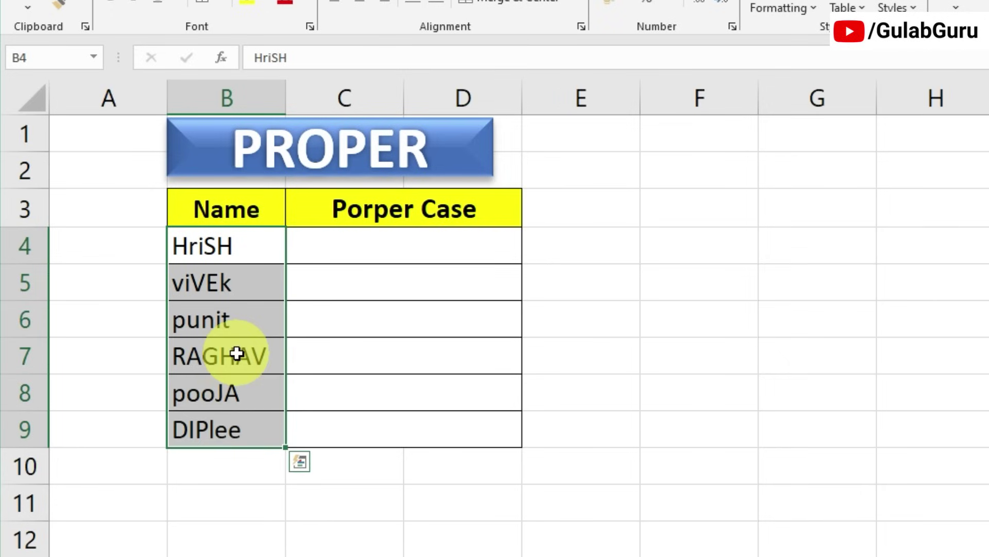
click(385, 242)
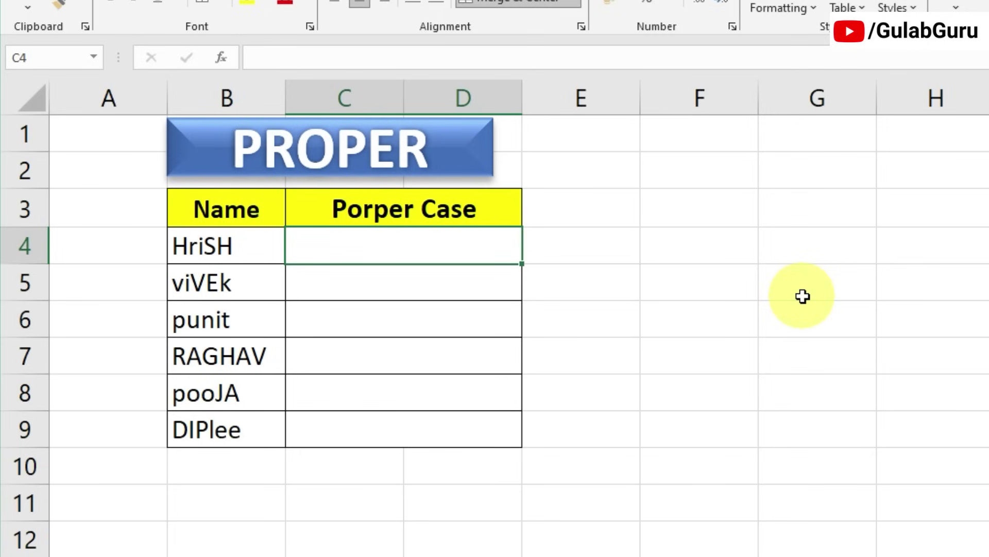
text(=)
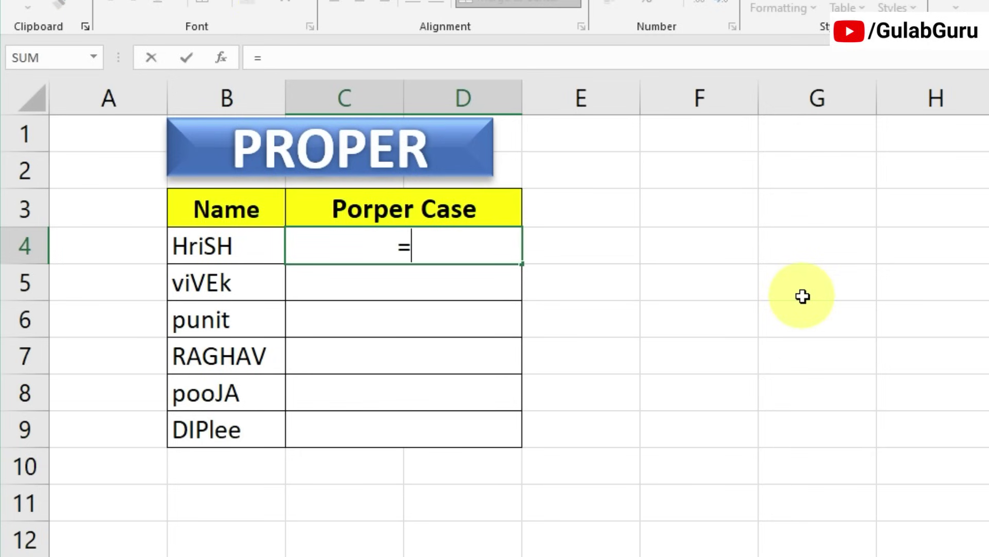
text(prope)
key(Tab)
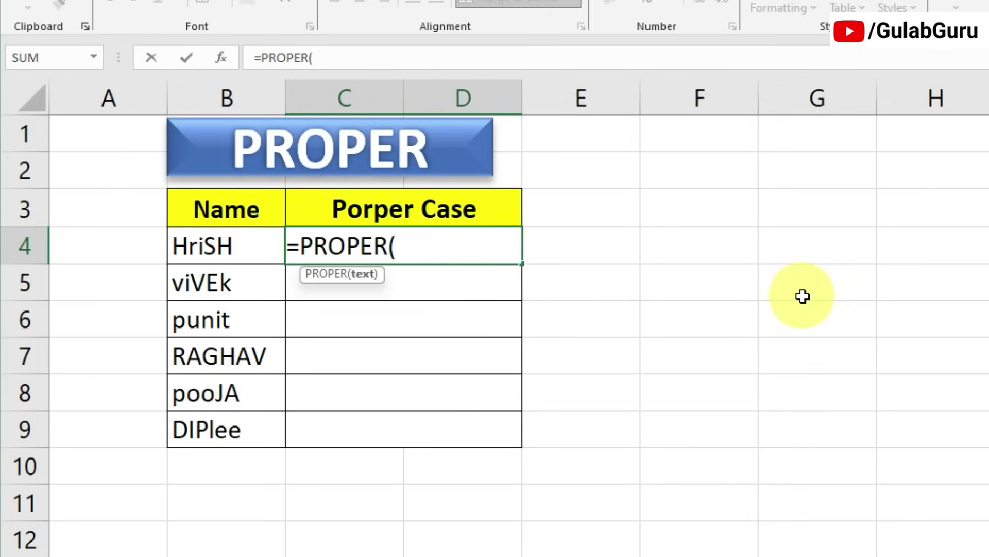
click(189, 245)
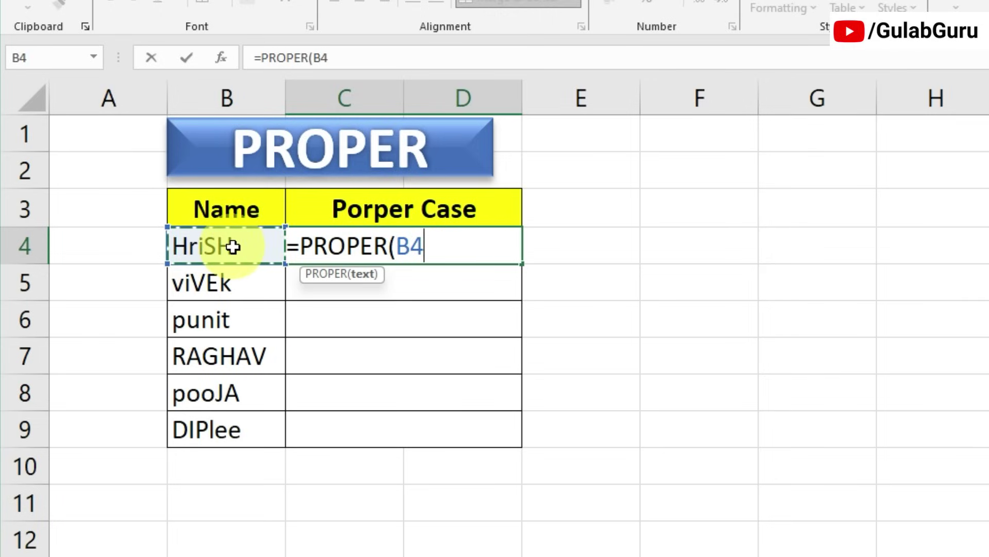
text())
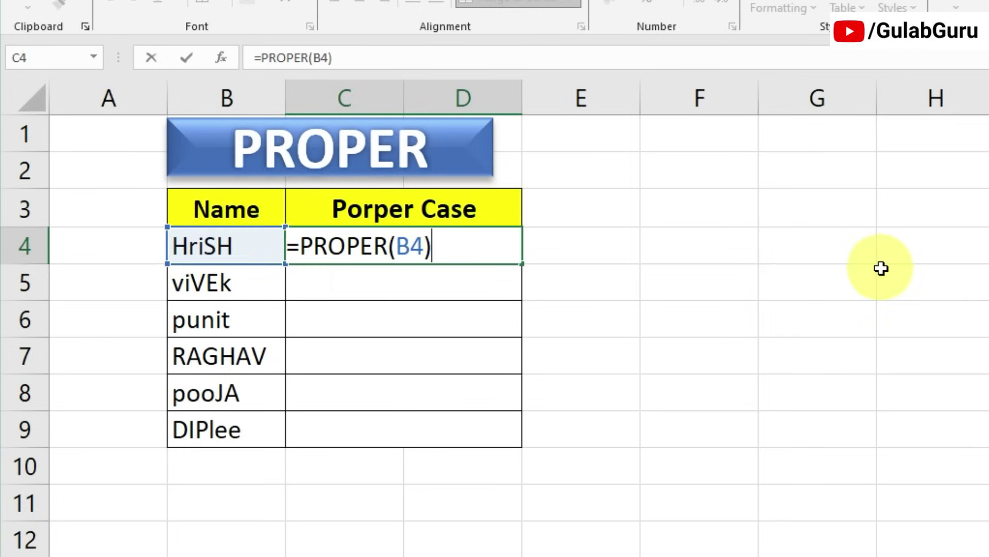
key(Return)
- Fill the PROPER formula from C4 down through C9 for the remaining names
click(310, 249)
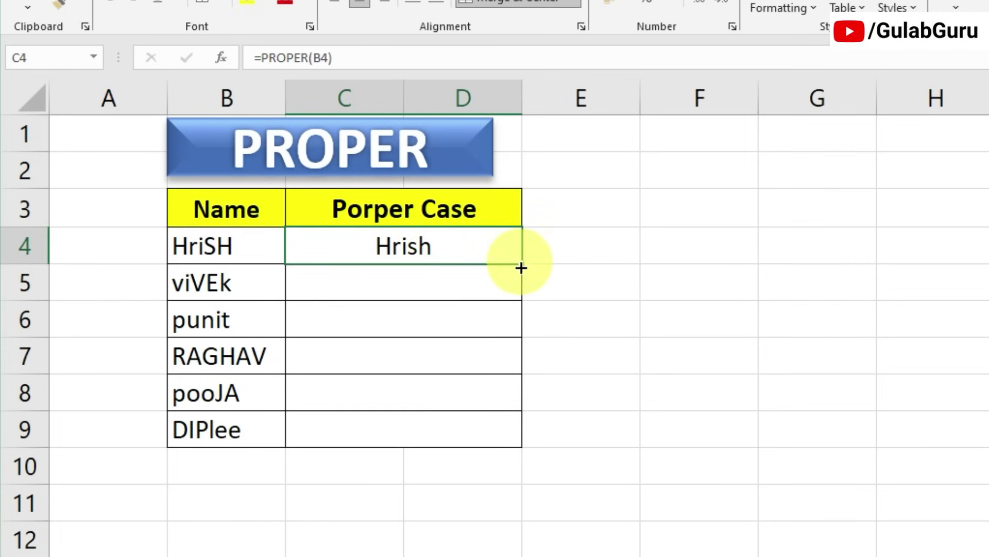
drag(521, 264, 518, 446)
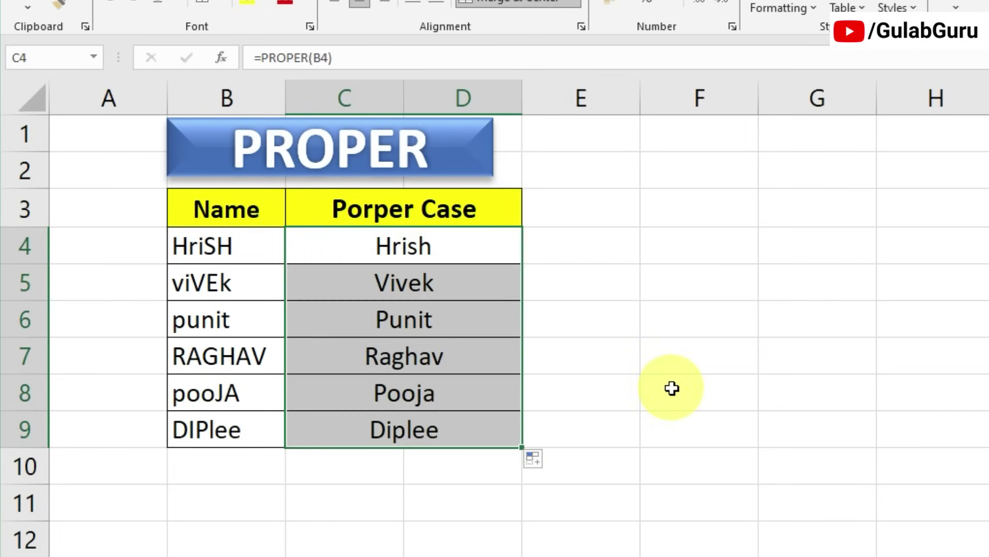
click(672, 388)
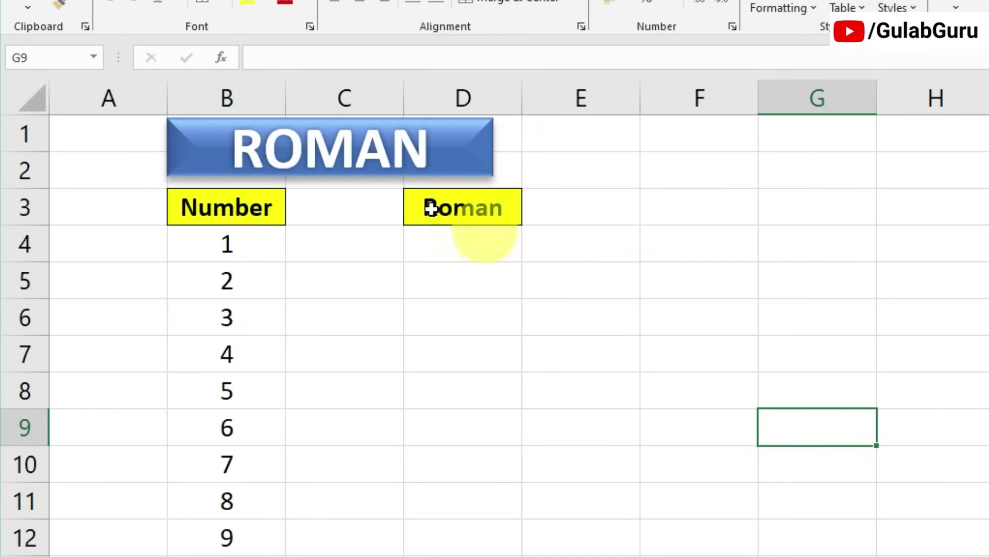
- On the ROMAN sheet, review the numbers in column B and enter =ROMAN(B4) in D4 to convert the first one
click(809, 309)
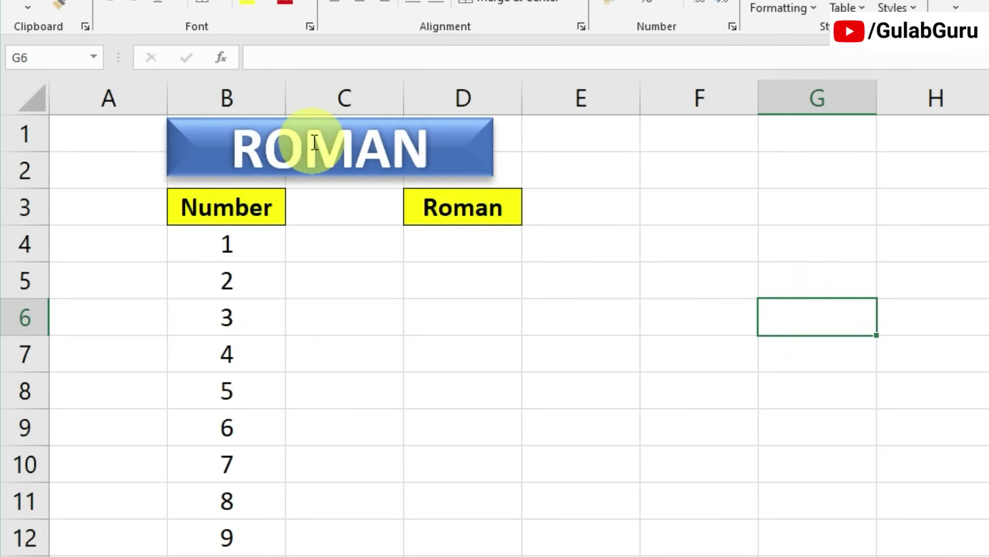
click(456, 242)
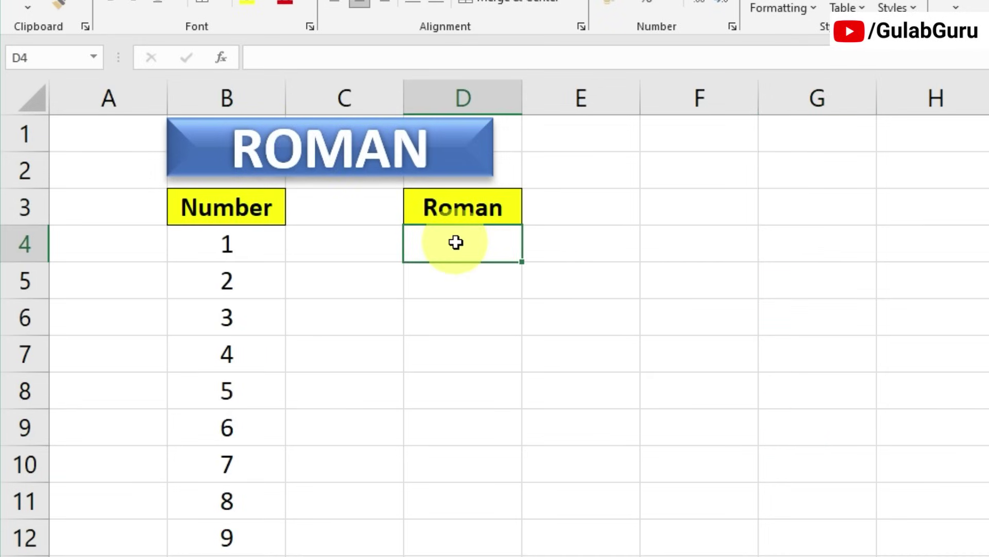
drag(243, 252, 241, 543)
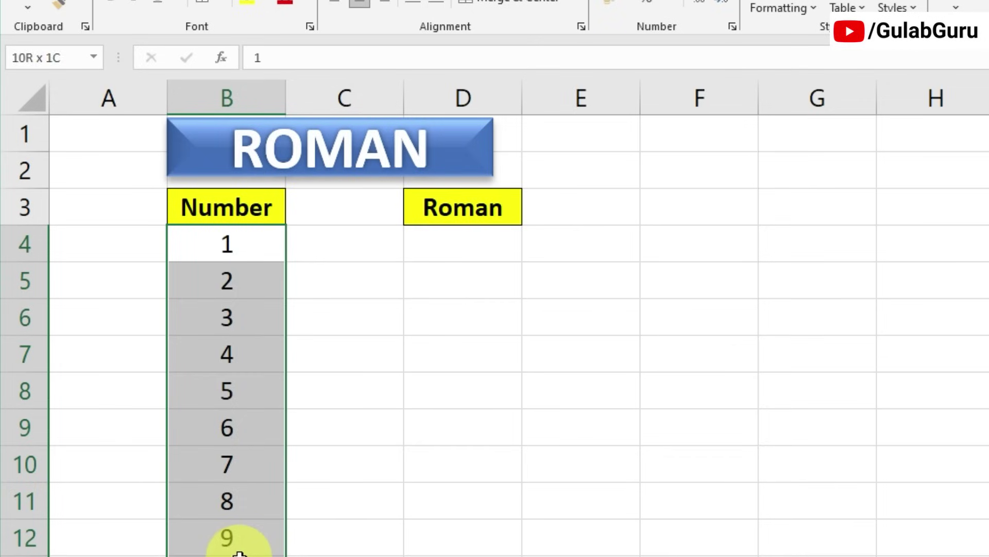
click(474, 246)
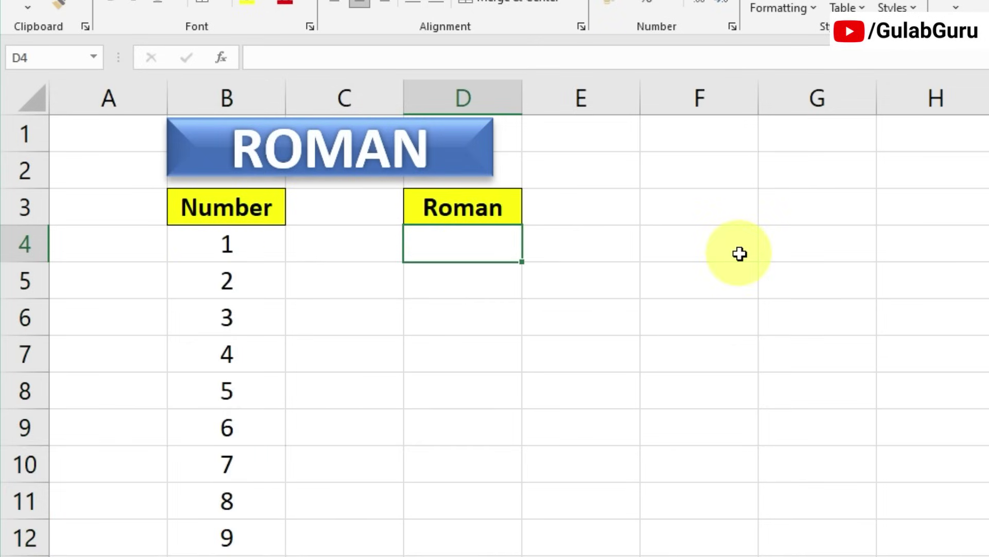
text(=roman)
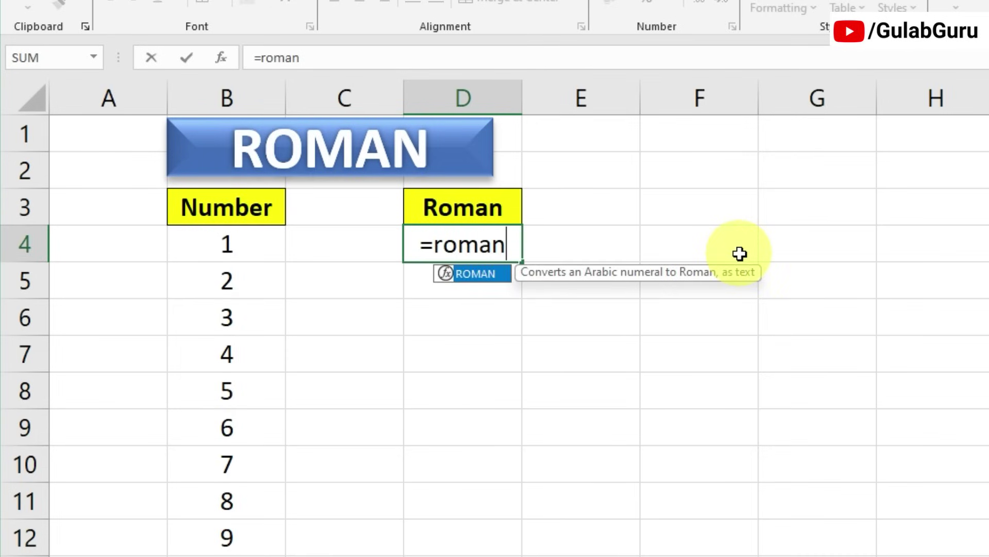
key(Tab)
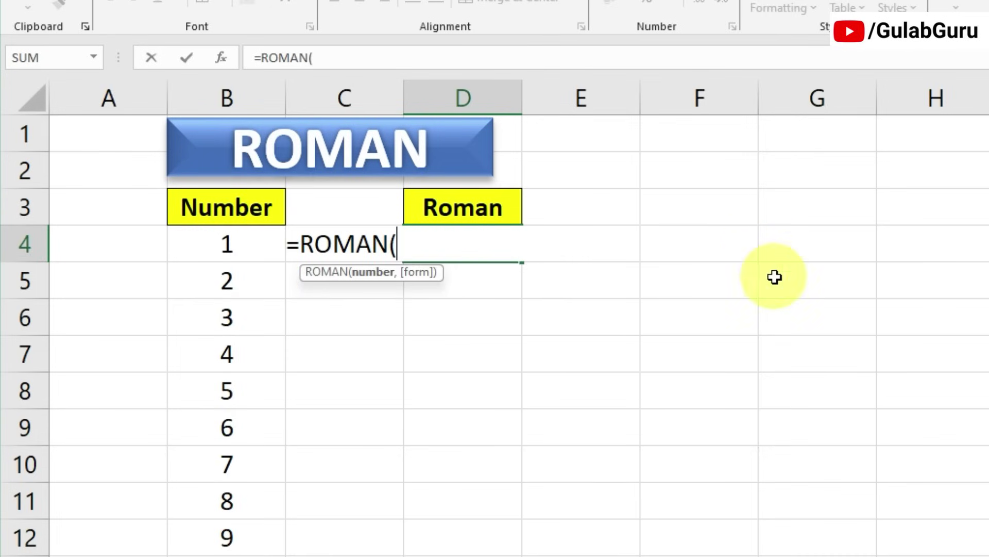
click(229, 250)
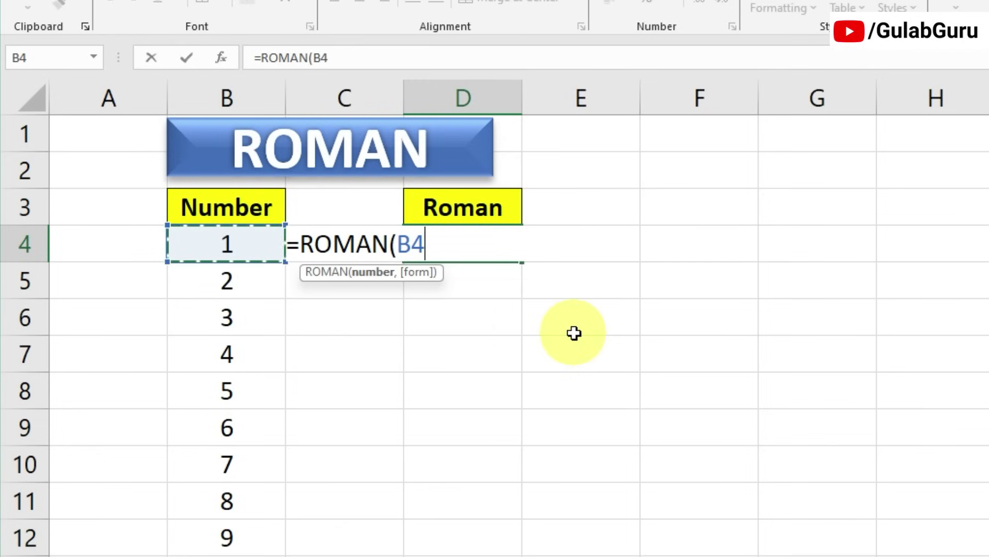
key(BackSpace)
key(BackSpace)
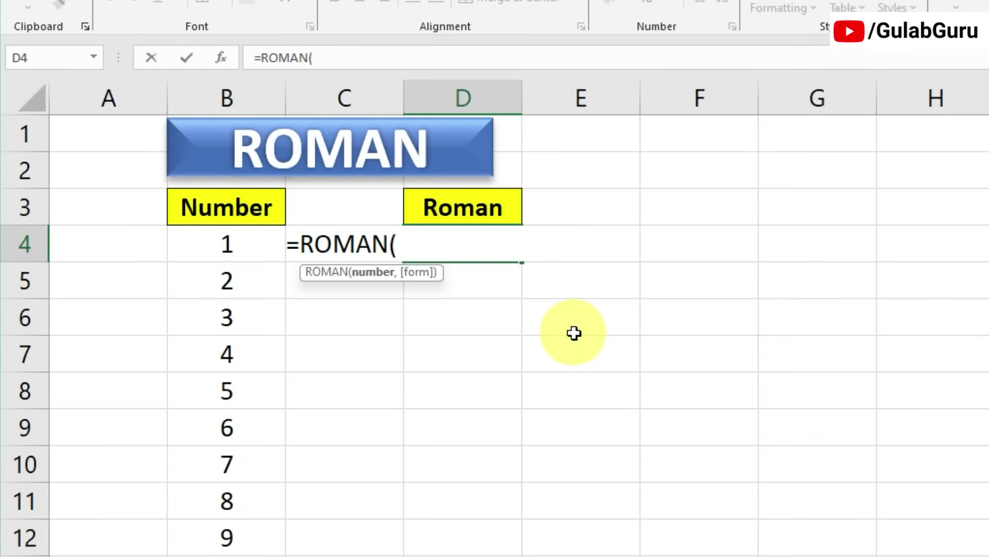
text(1)
key(BackSpace)
click(220, 245)
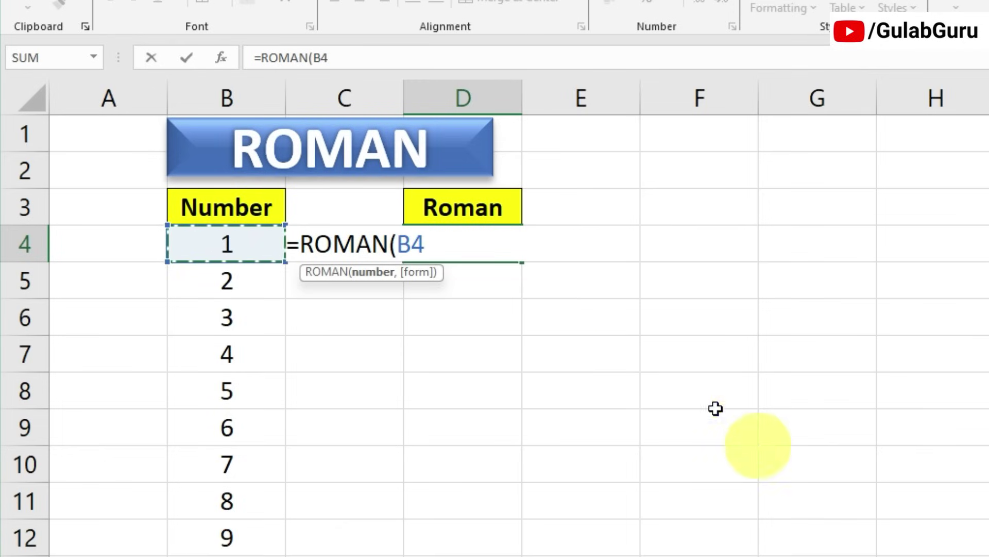
text())
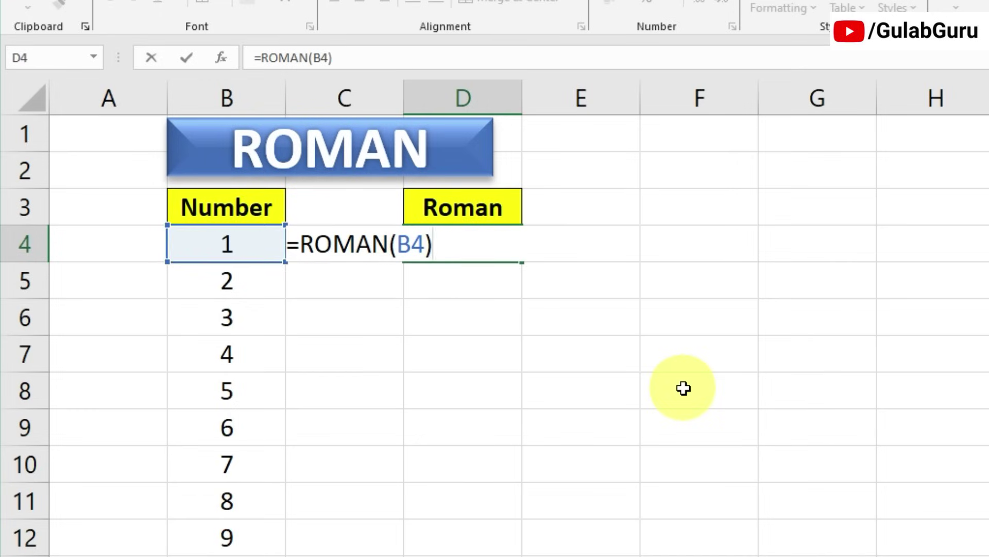
key(Return)
- Fill the ROMAN formula from D4 down alongside the remaining numbers in column B
click(448, 248)
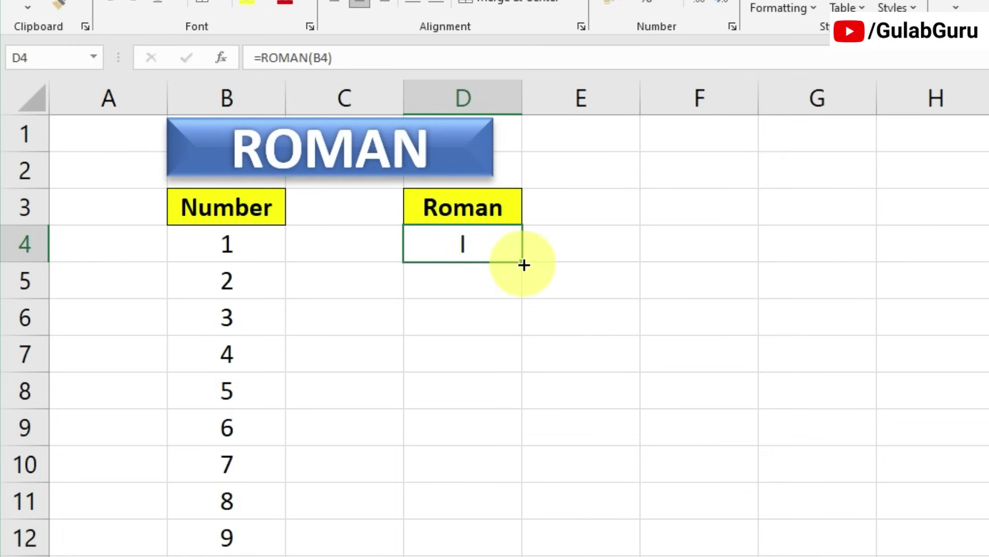
drag(524, 265, 515, 556)
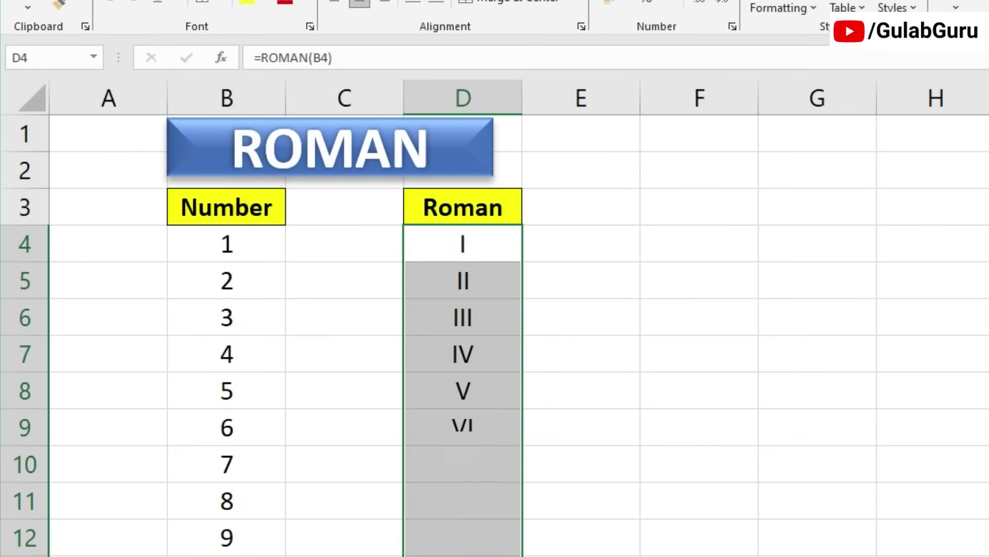
click(672, 437)
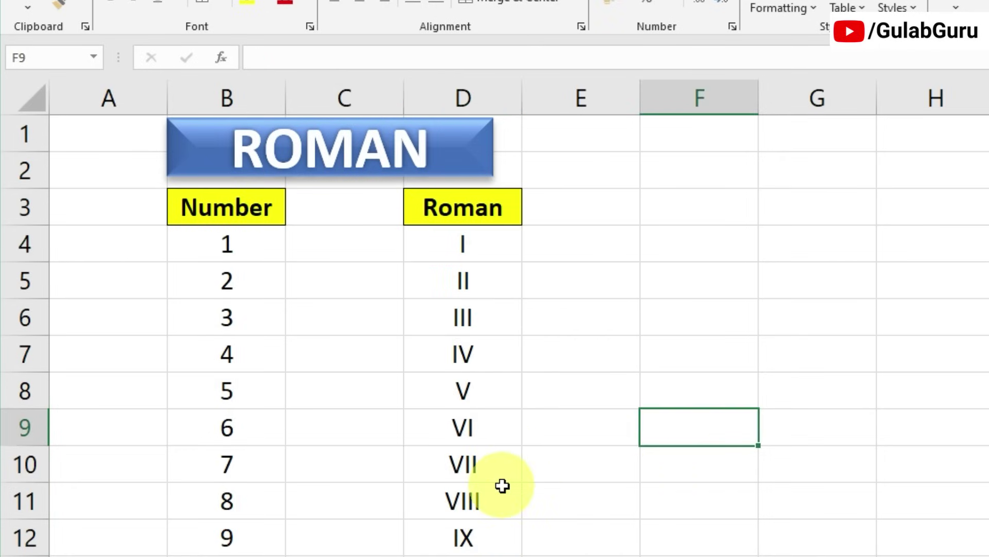
- Replace the B4 reference in D4's ROMAN formula with the number 100, and reopen the formula in D4 for checking
double_click(482, 246)
click(421, 253)
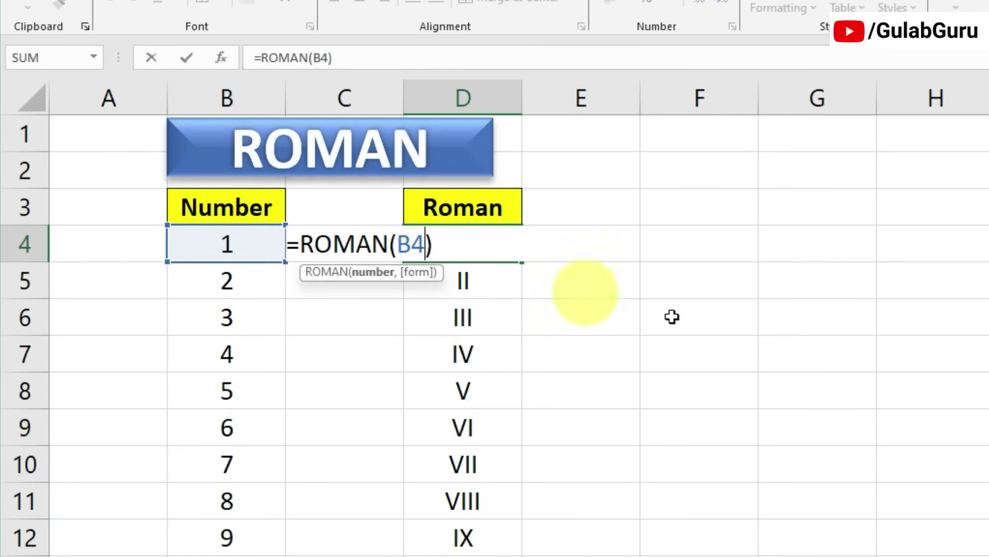
key(BackSpace)
key(BackSpace)
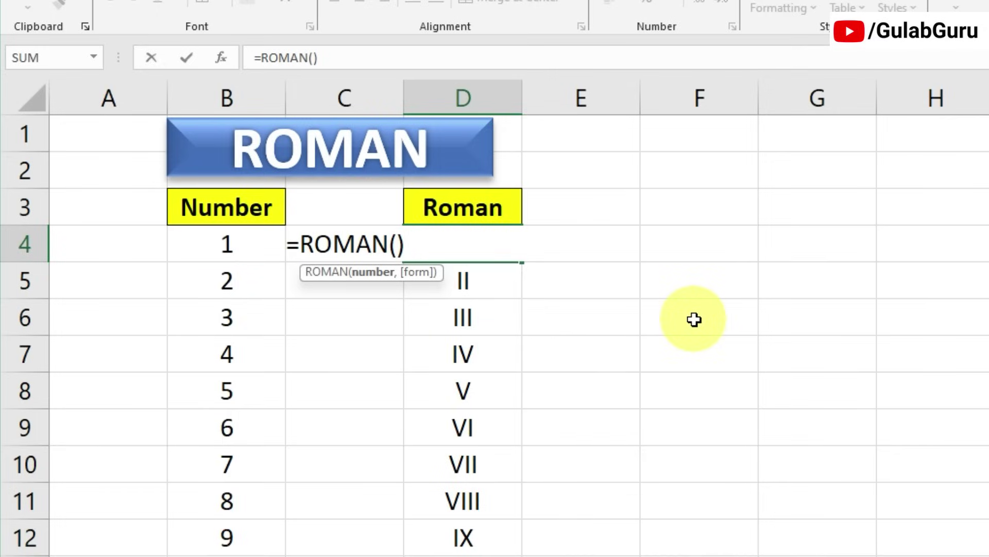
text(100)
click(496, 249)
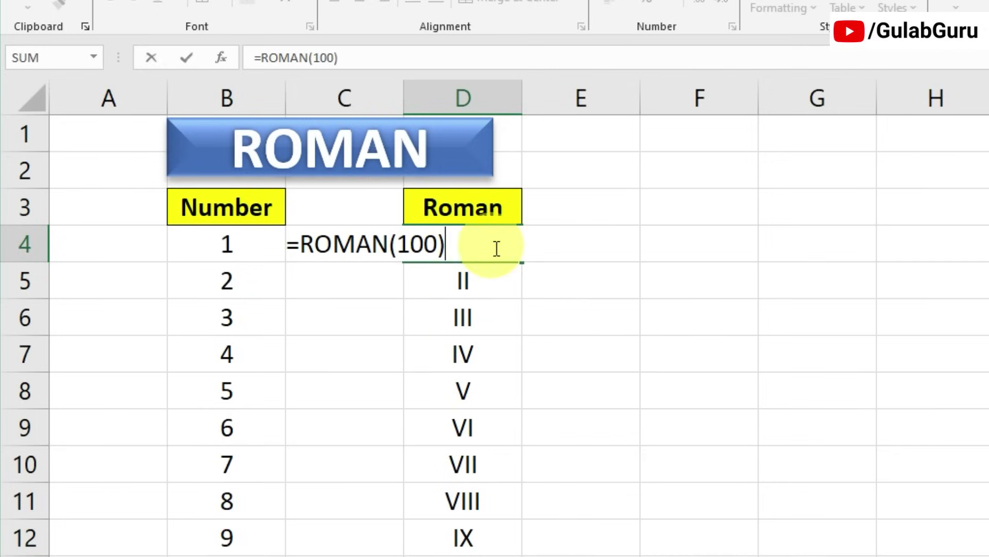
key(Return)
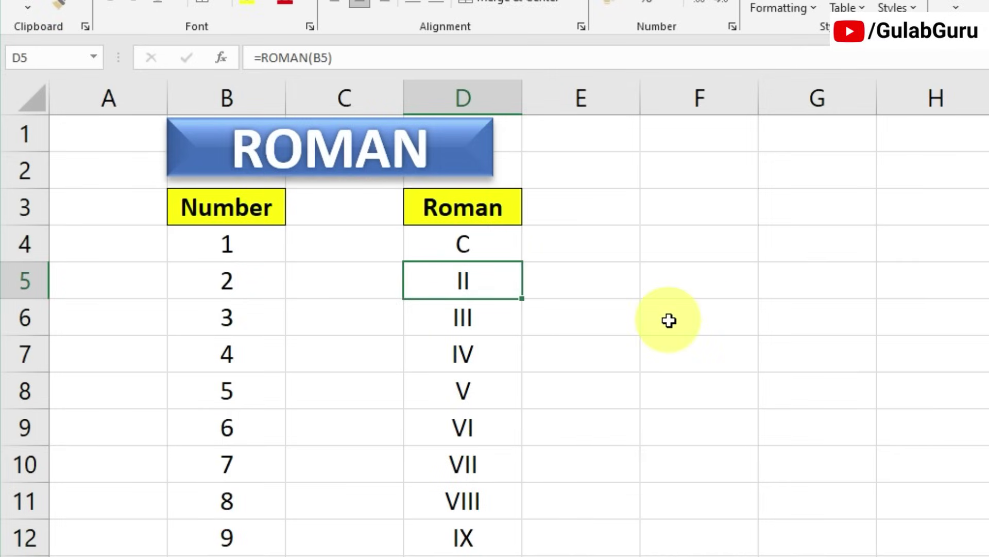
click(515, 249)
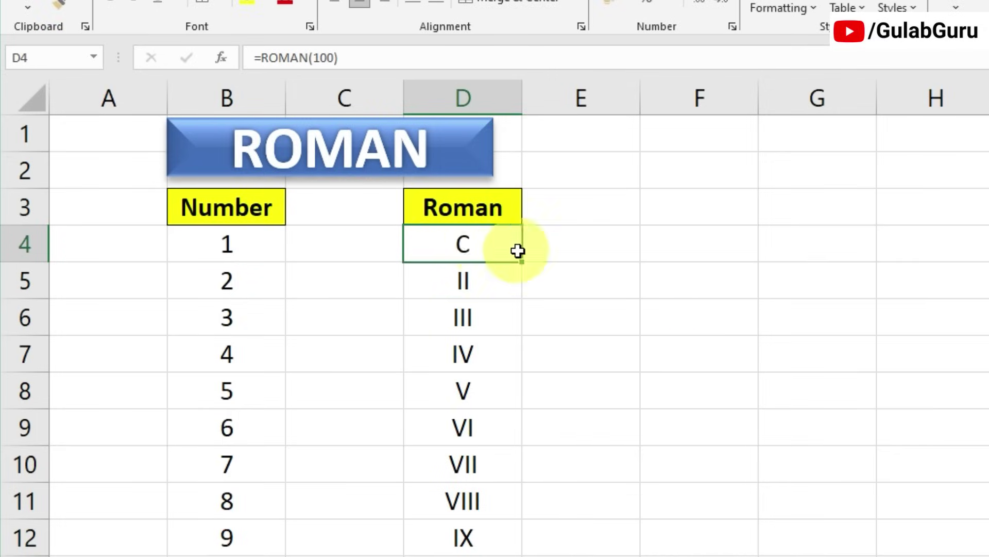
double_click(463, 250)
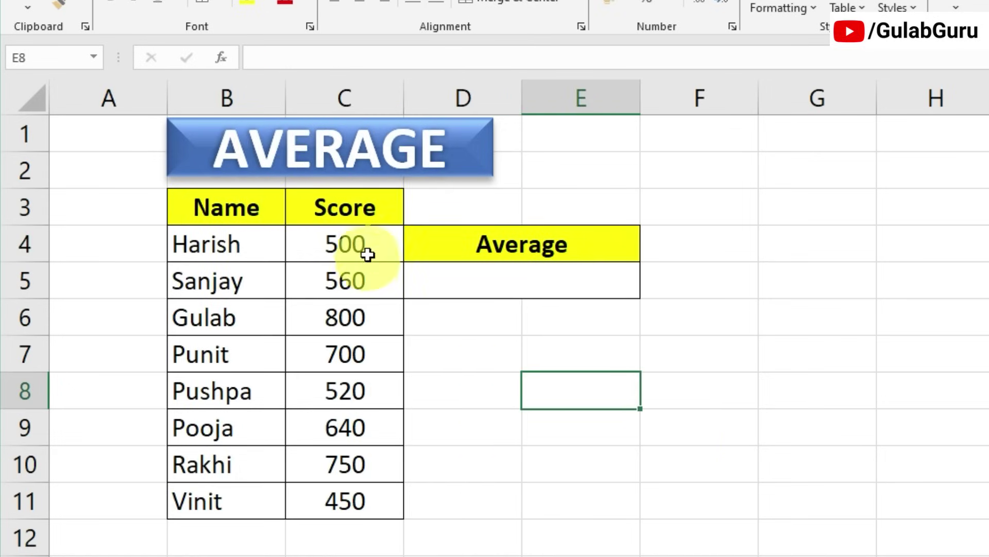
- On the AVERAGE sheet, enter =AVERAGE(C4:C11) in D5 to average the scores, and compare the result with the score list
drag(367, 252, 368, 479)
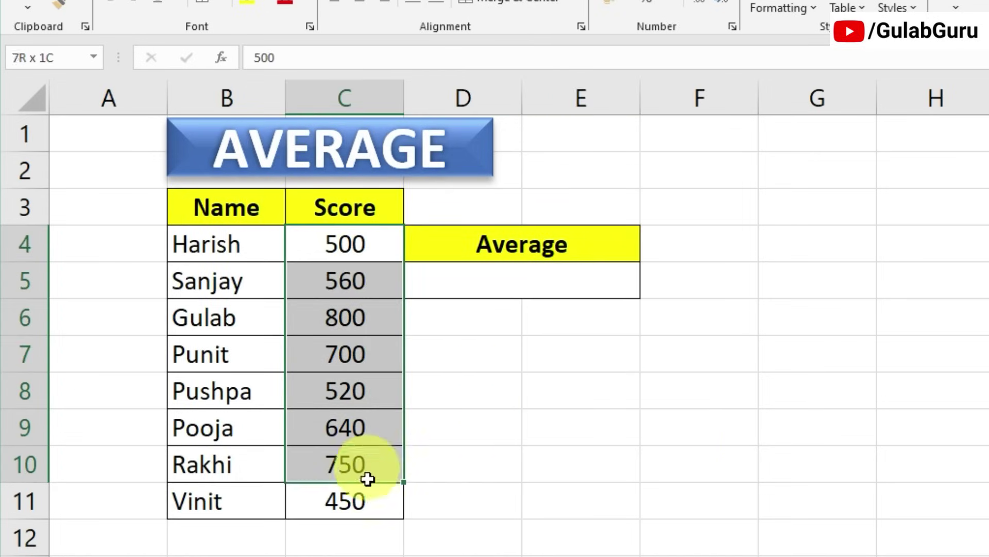
click(529, 277)
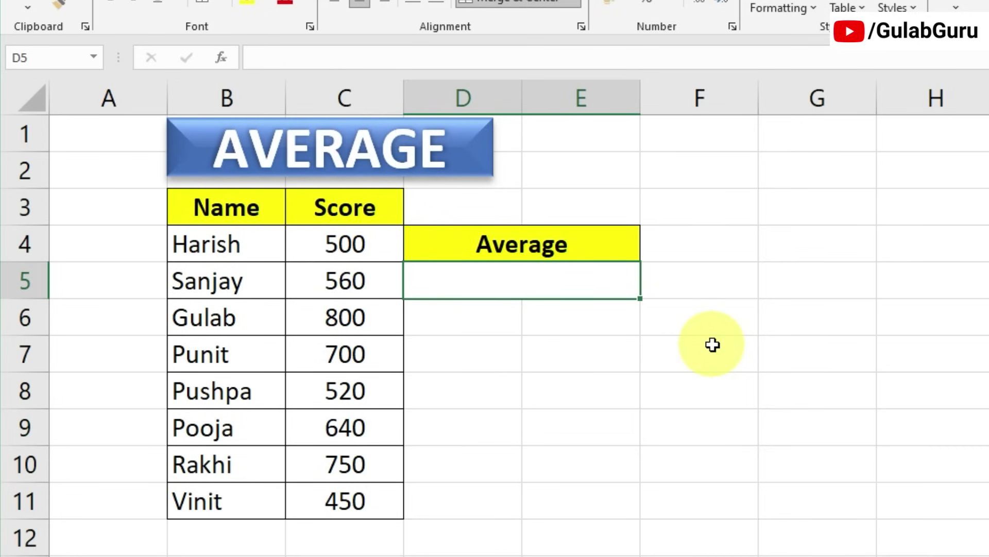
text(=)
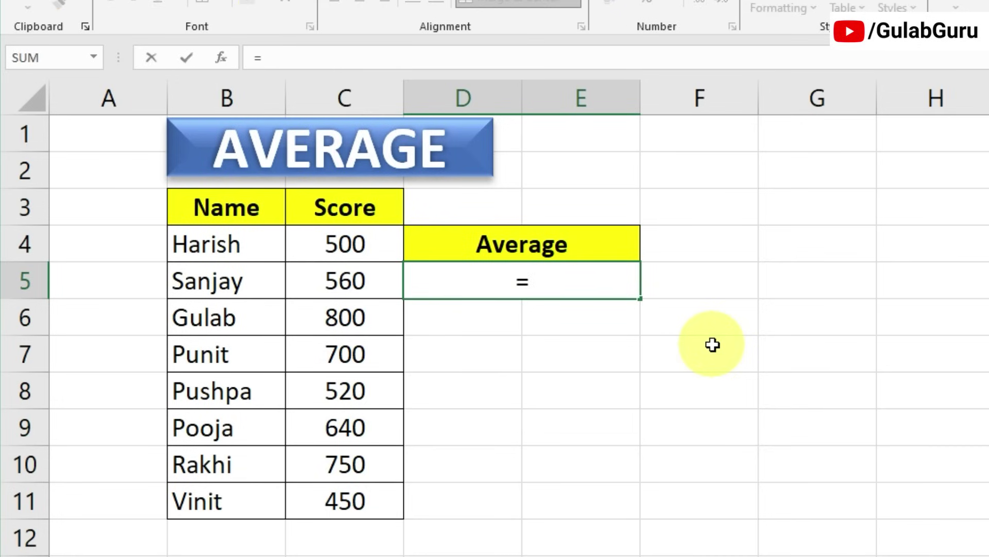
text(ave)
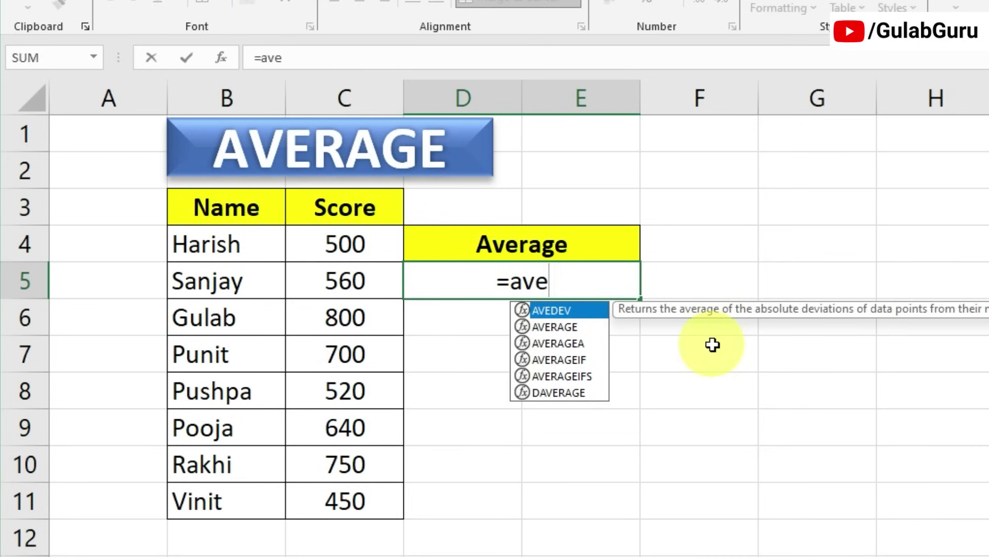
key(Down)
key(Tab)
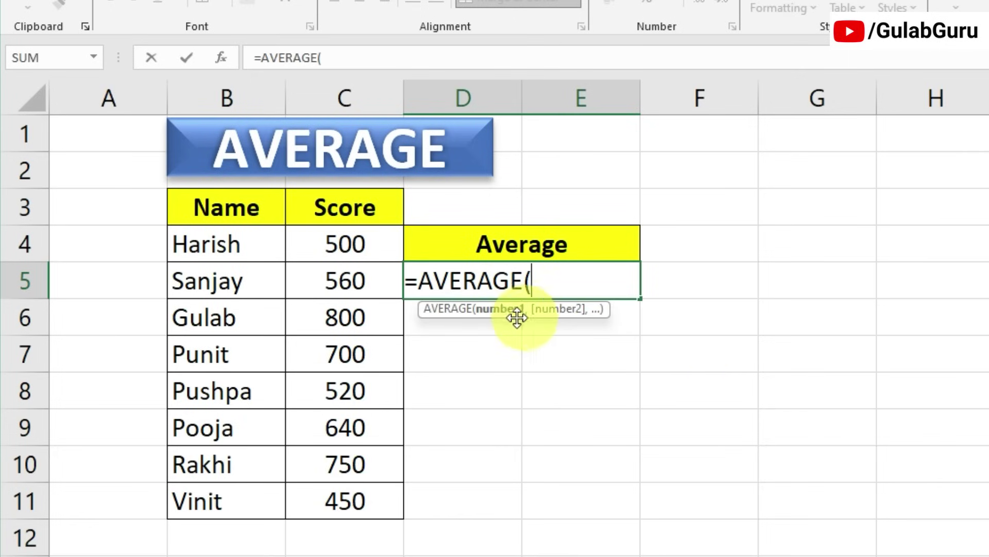
drag(355, 243, 354, 513)
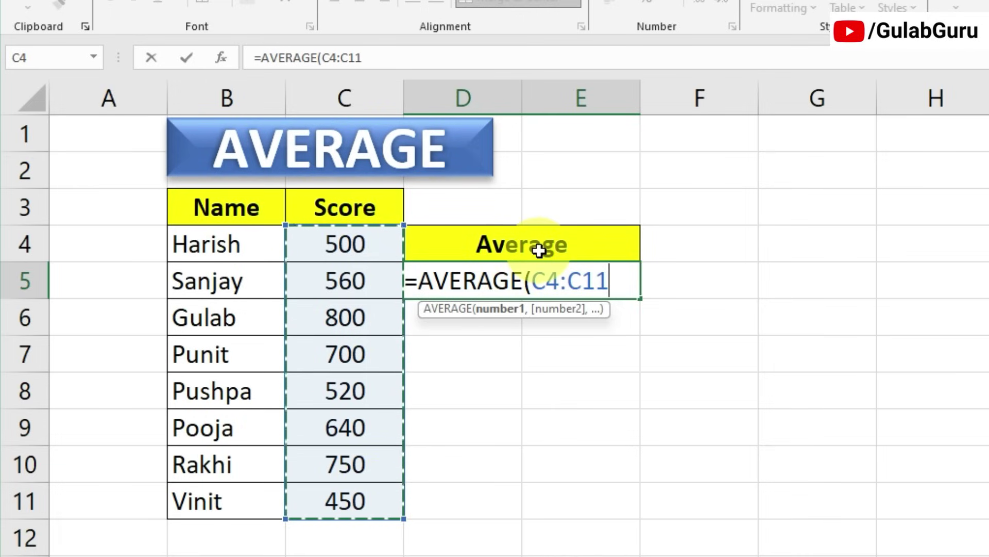
text())
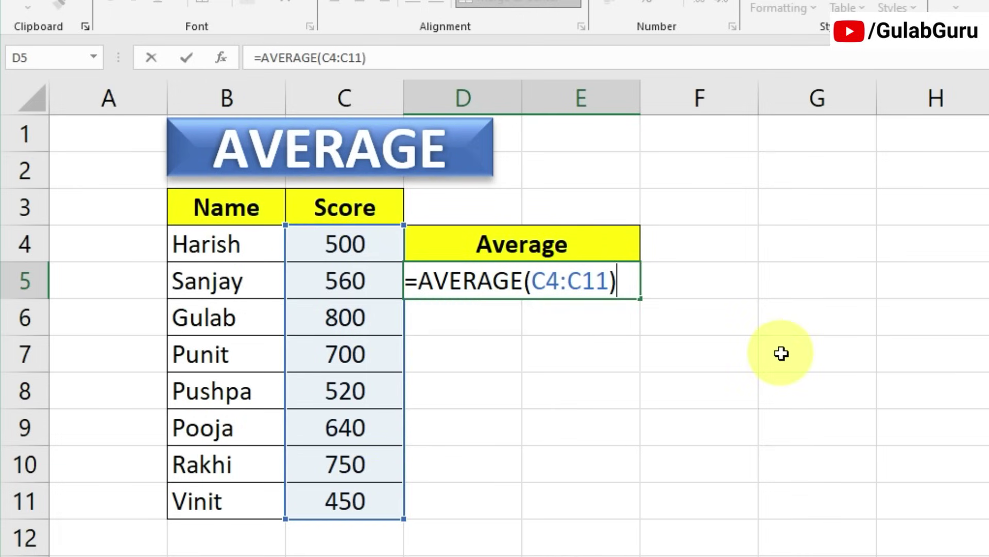
key(Return)
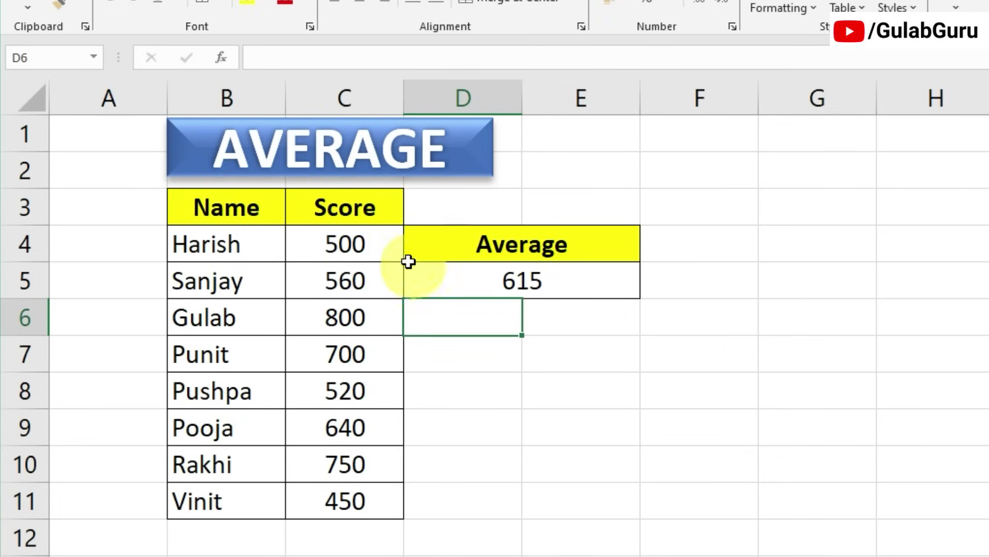
drag(370, 246, 379, 495)
click(552, 281)
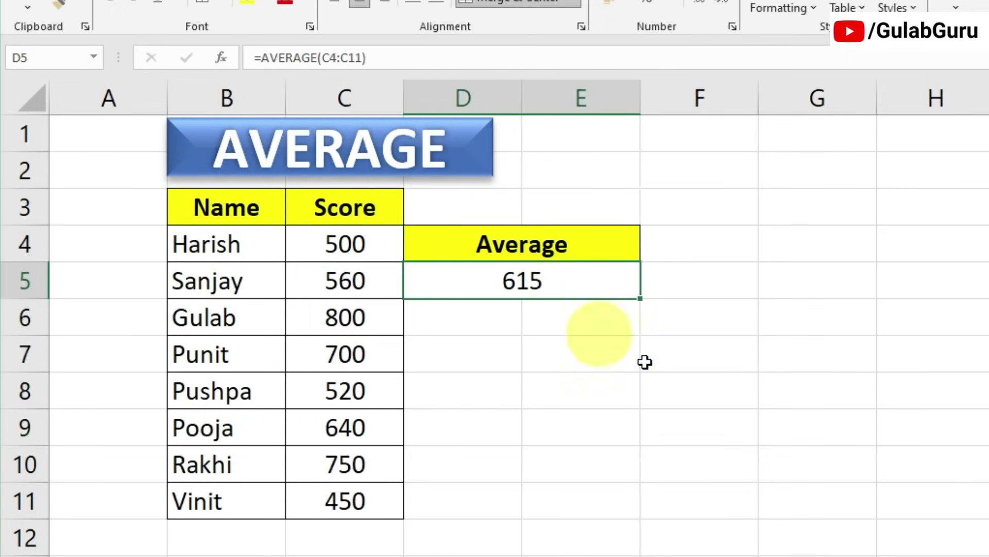
click(646, 362)
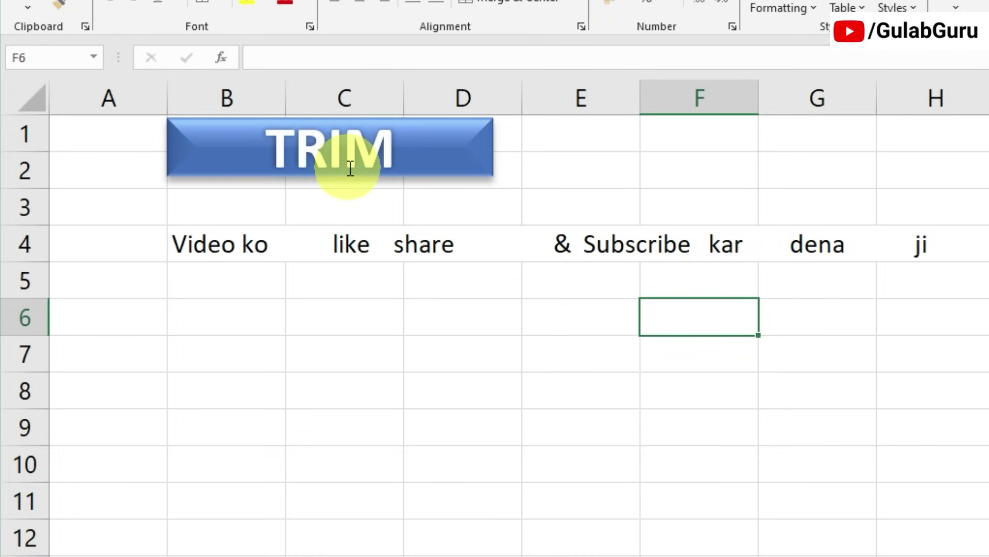
- On the TRIM sheet, inspect the unevenly spaced sentence in B4
click(211, 246)
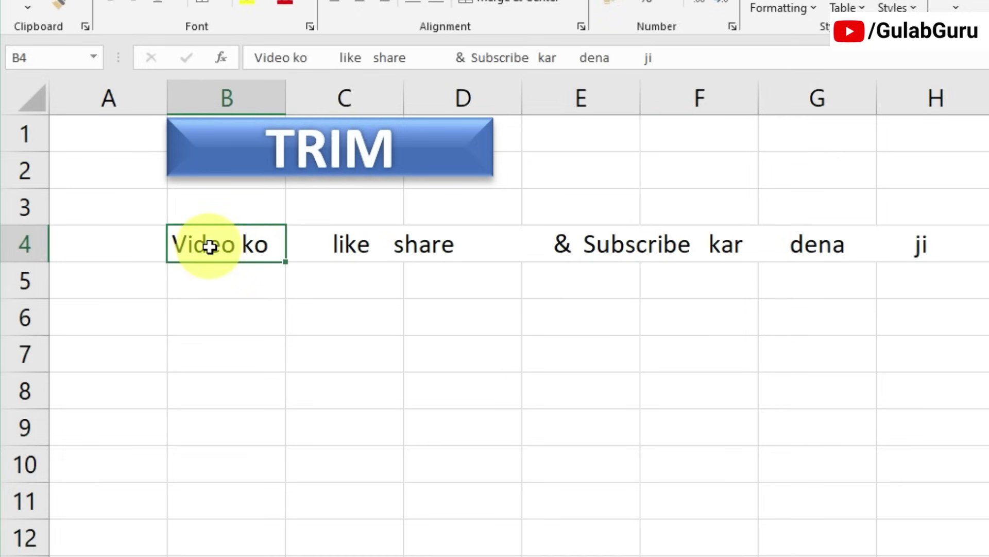
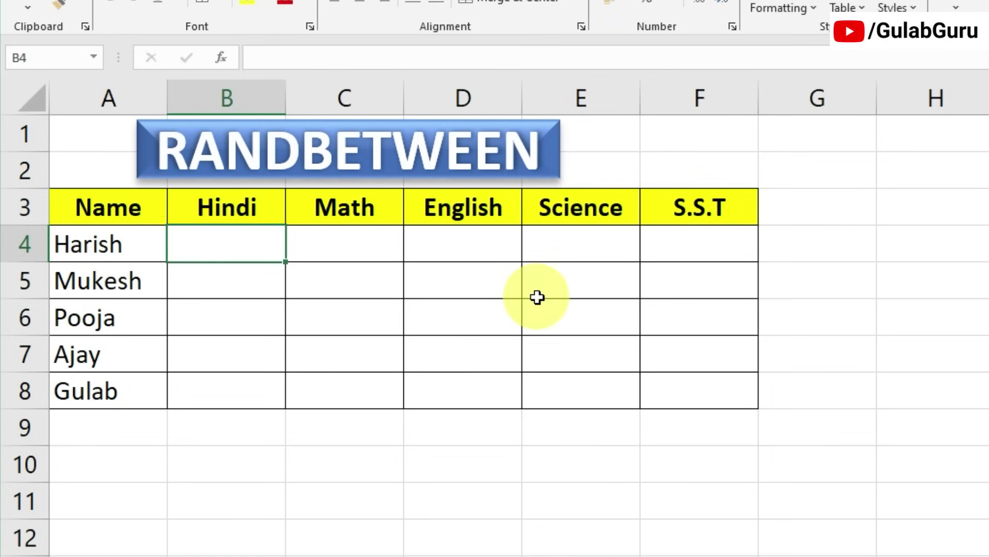
- On the RANDBETWEEN sheet, enter =RANDBETWEEN(33,99) in B4 to generate a random Hindi mark
text(=randb)
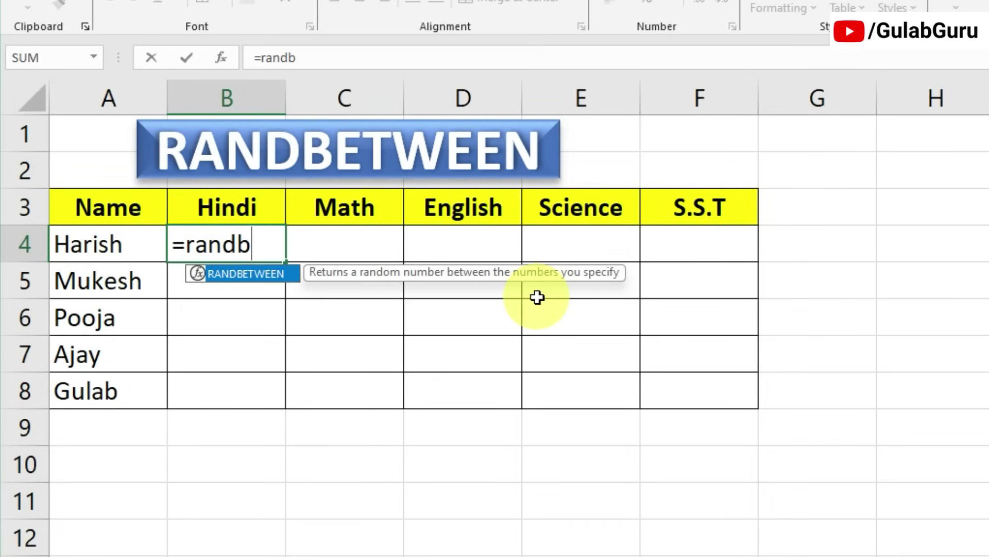
key(Tab)
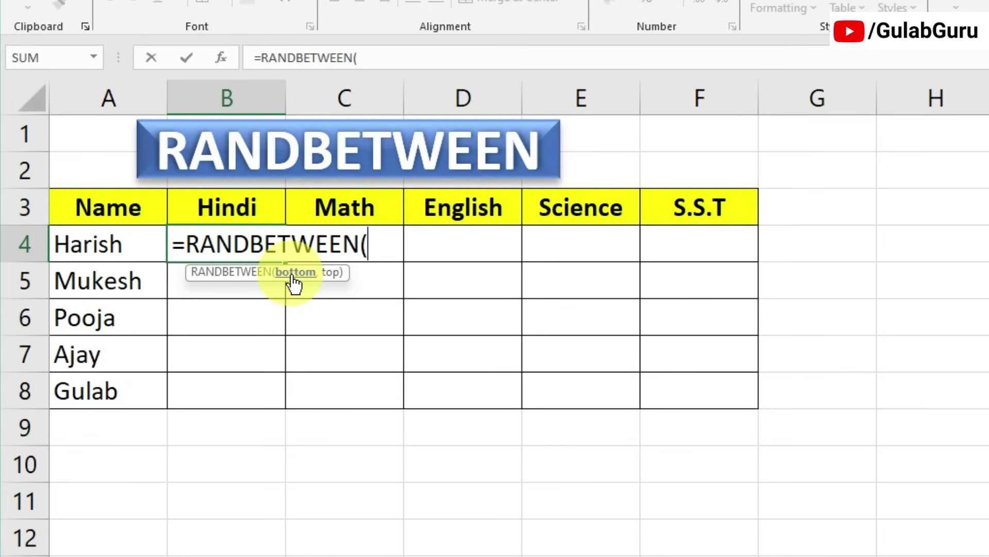
text(33)
text(,)
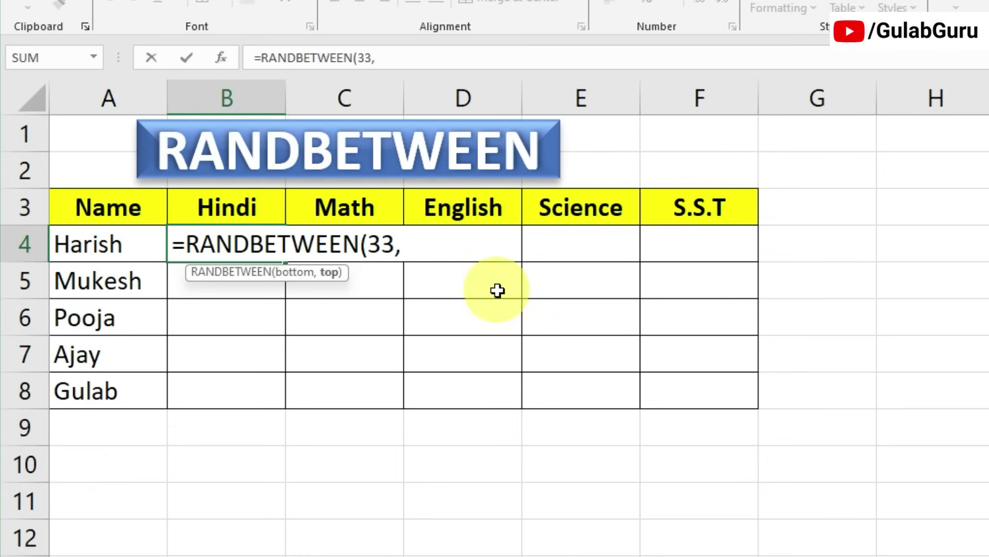
text(99))
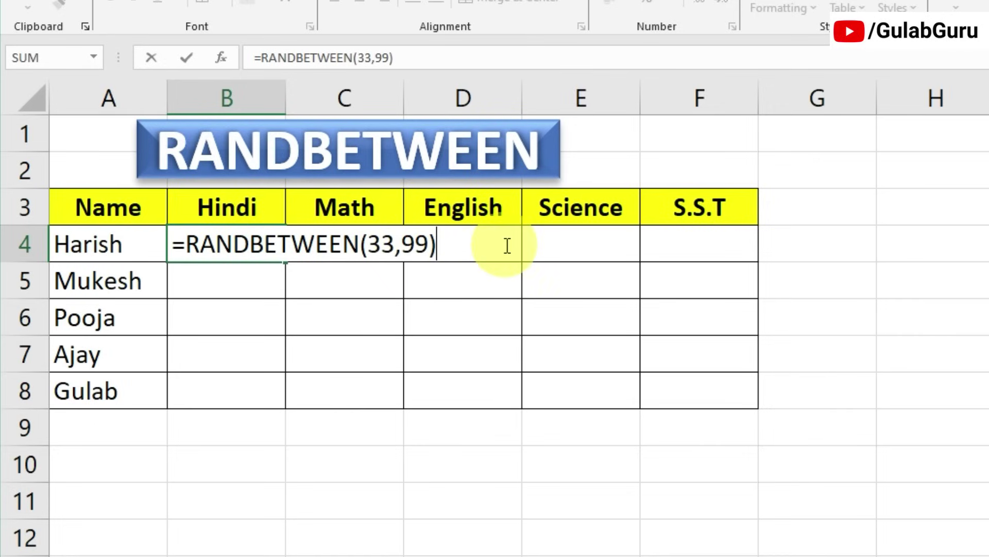
key(Return)
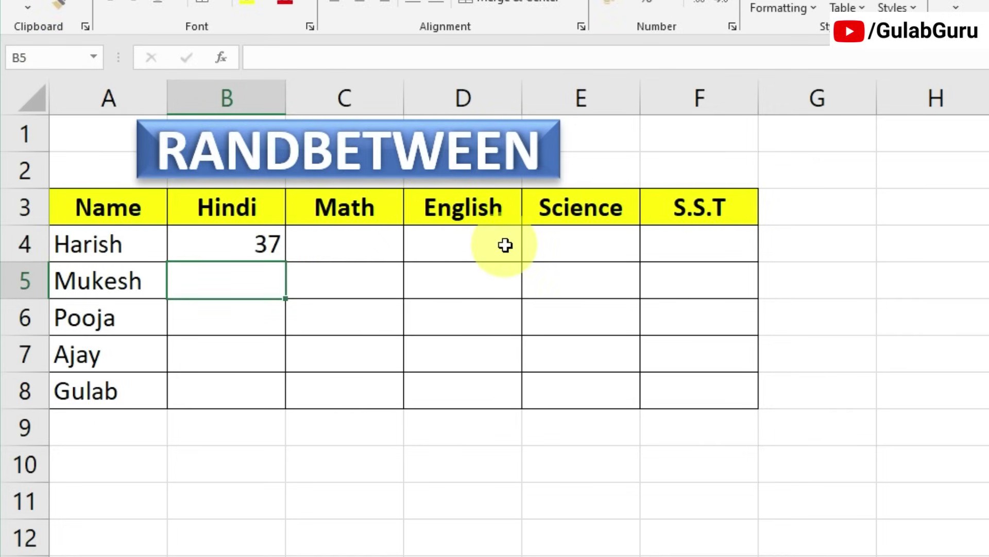
- Fill the RANDBETWEEN formula from B4 across all five subjects and down to the last student, through F8
click(256, 246)
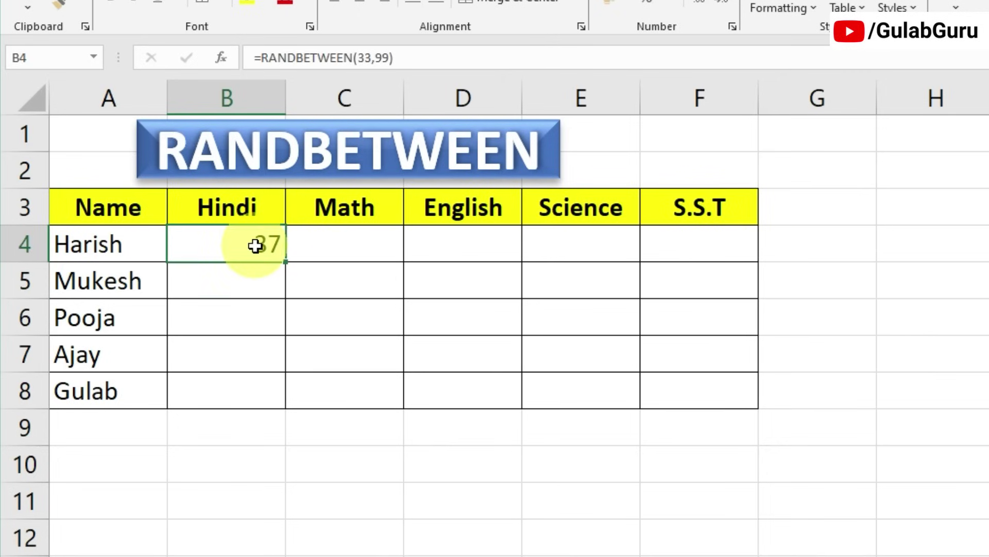
drag(285, 261, 752, 409)
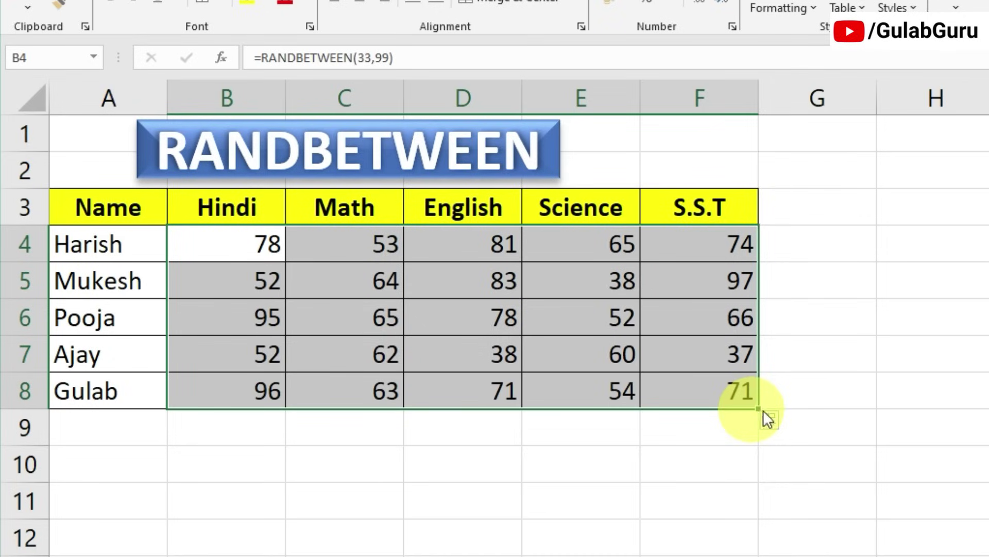
click(820, 390)
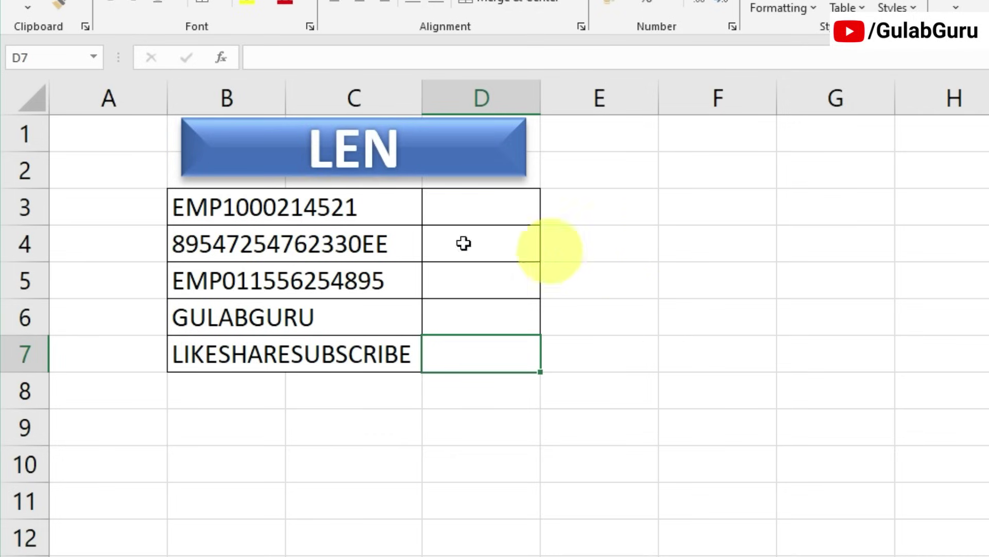
- On the LEN sheet, enter =LEN(B3) in D3 to count the characters of the first text entry
click(381, 213)
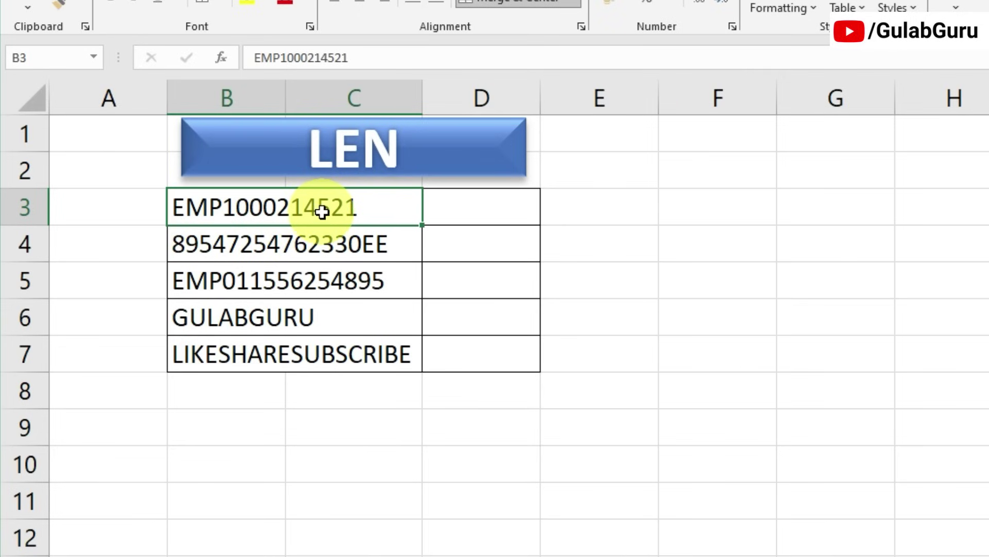
click(479, 219)
text(=)
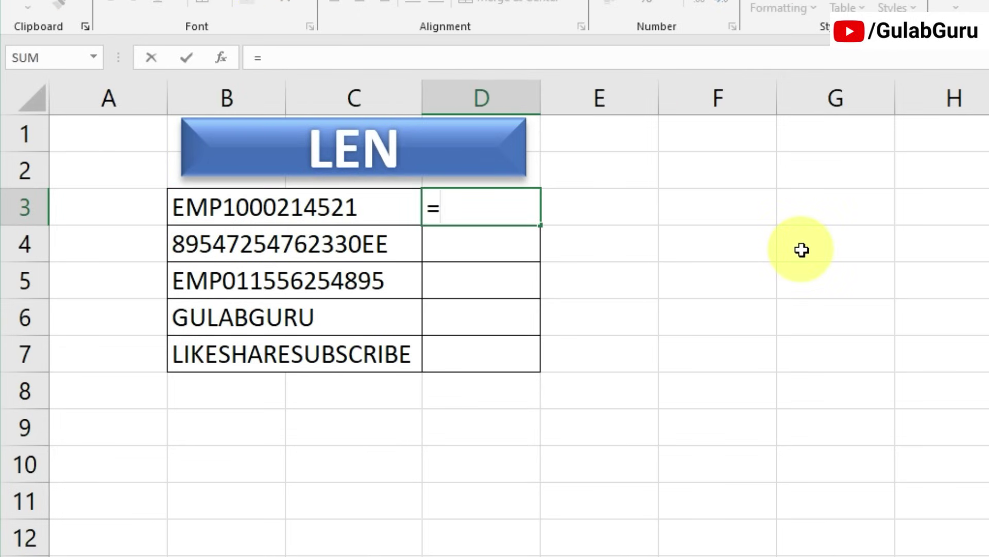
text(len)
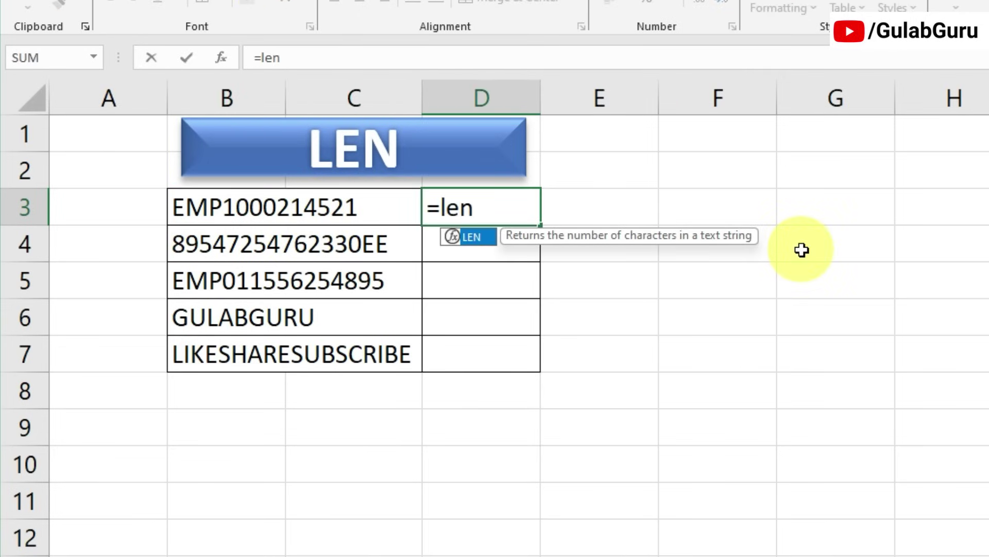
key(Tab)
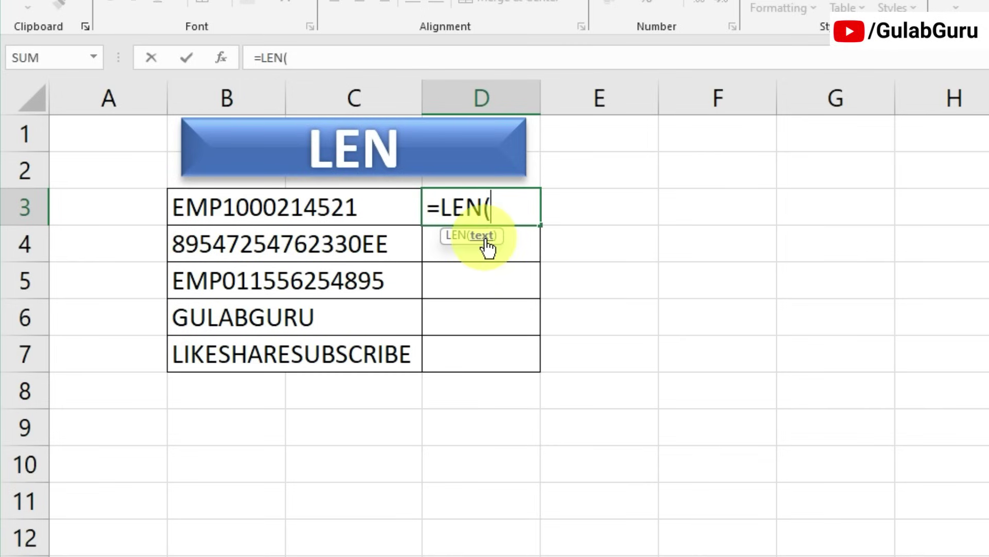
click(301, 206)
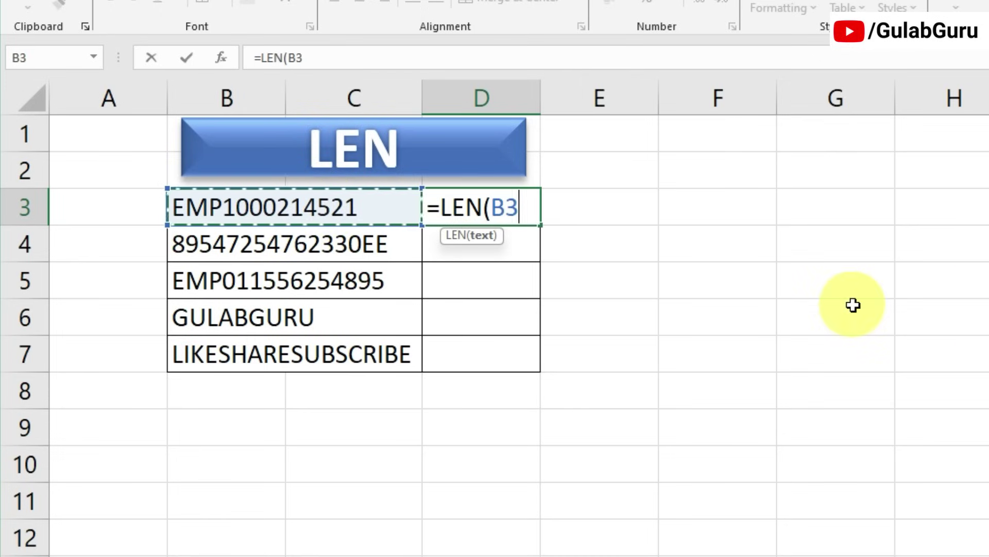
text())
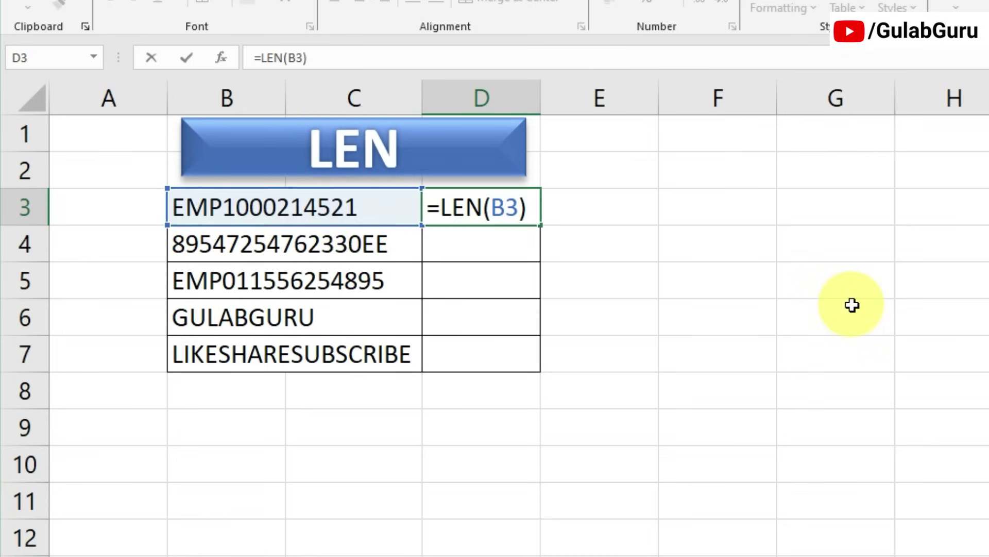
key(Return)
- Compare D3 with the text in B3, and fill the LEN formula down to D7
click(312, 208)
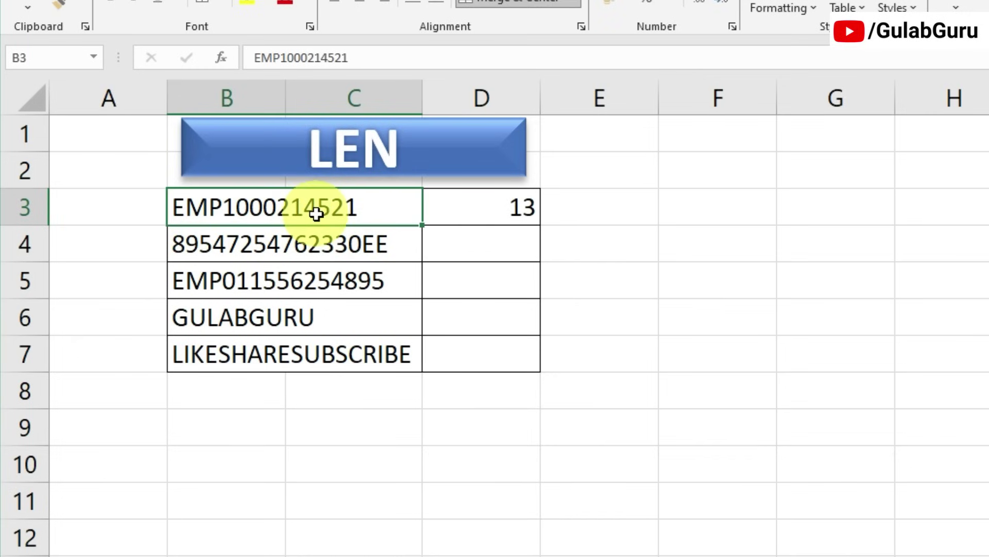
click(513, 211)
drag(541, 225, 541, 375)
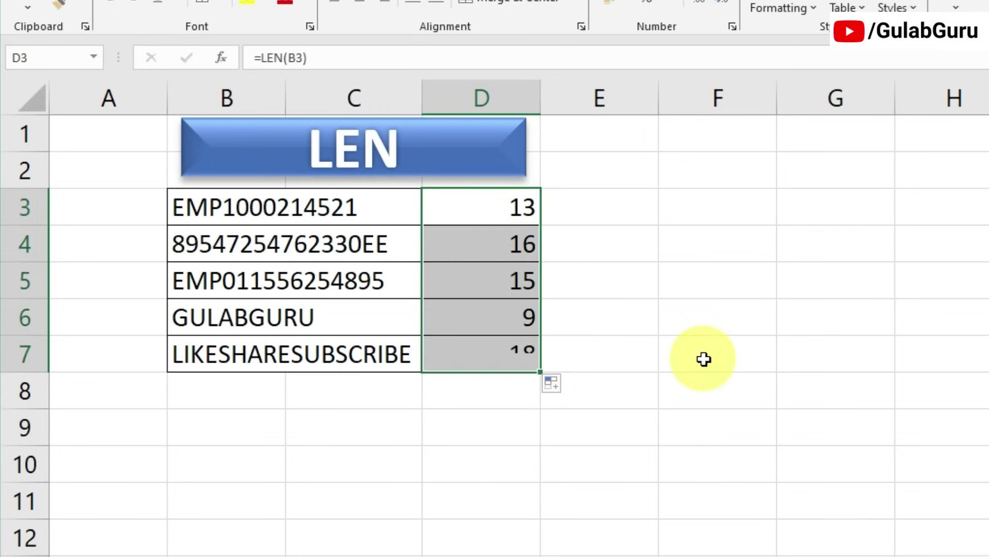
click(704, 359)
click(685, 375)
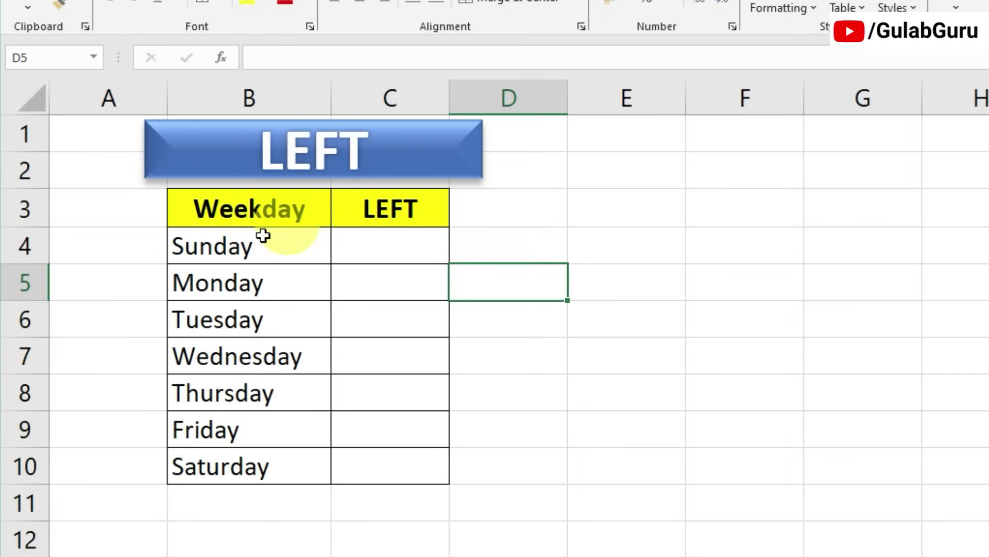
- On the LEFT sheet, enter =LEFT(B4,3) in C4 to extract the first three letters of the weekday
click(227, 249)
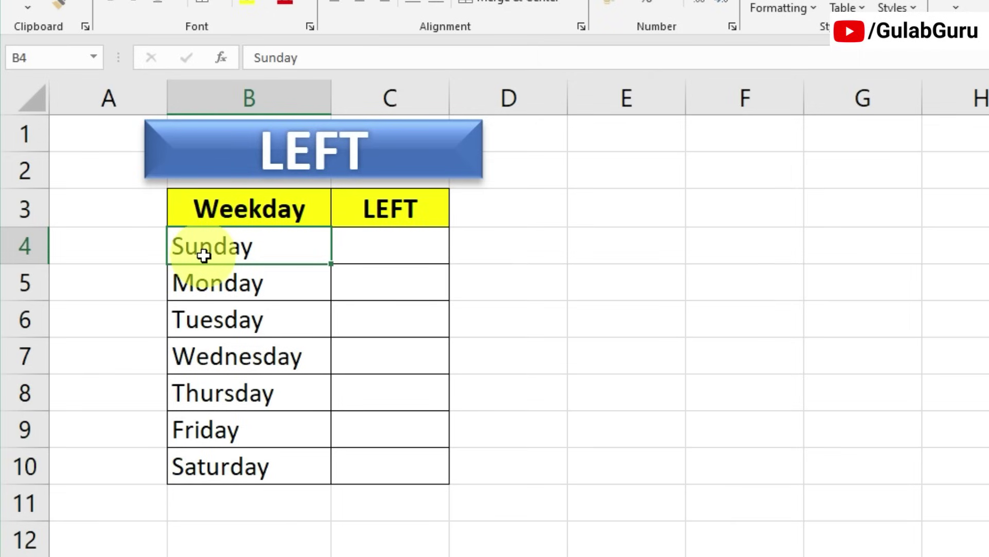
click(426, 256)
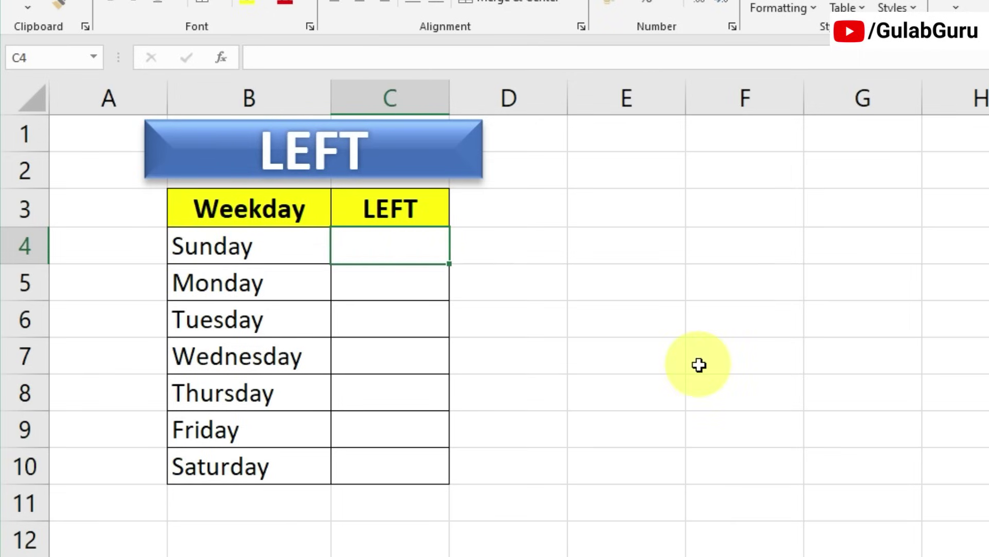
text(=)
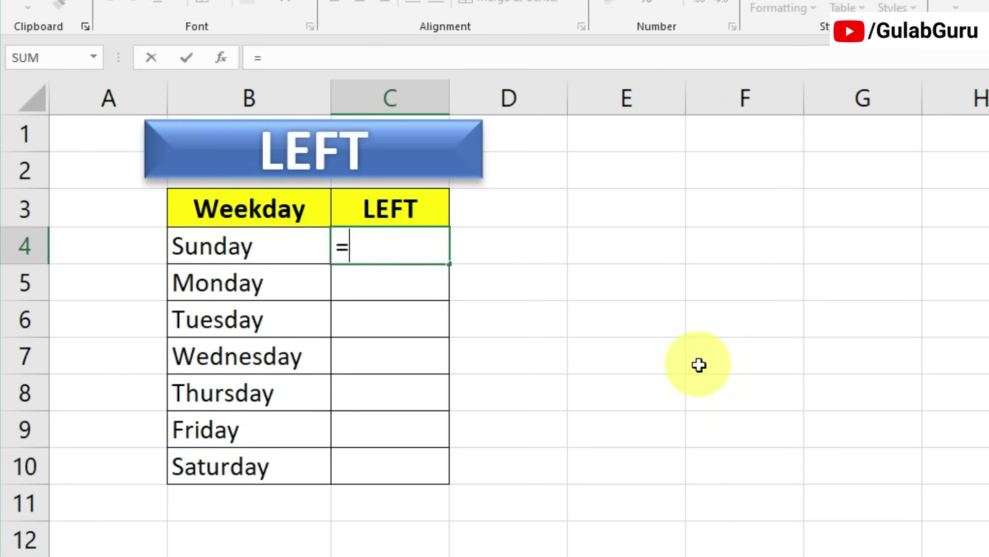
text(left)
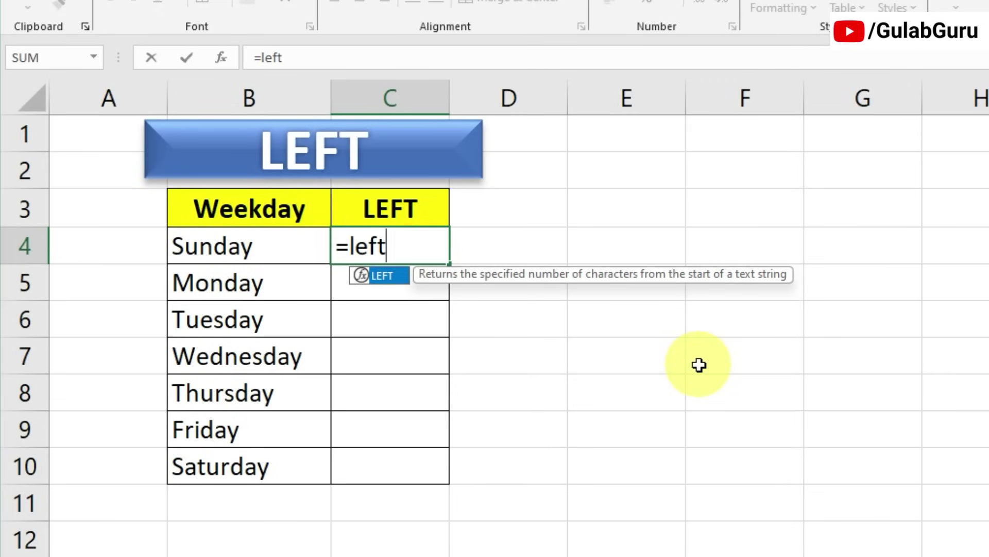
key(Tab)
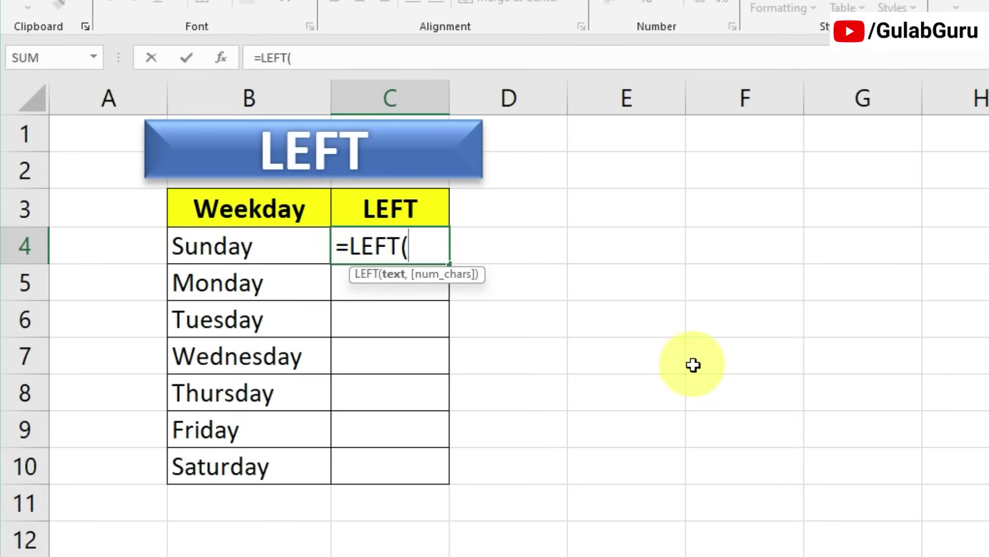
click(232, 249)
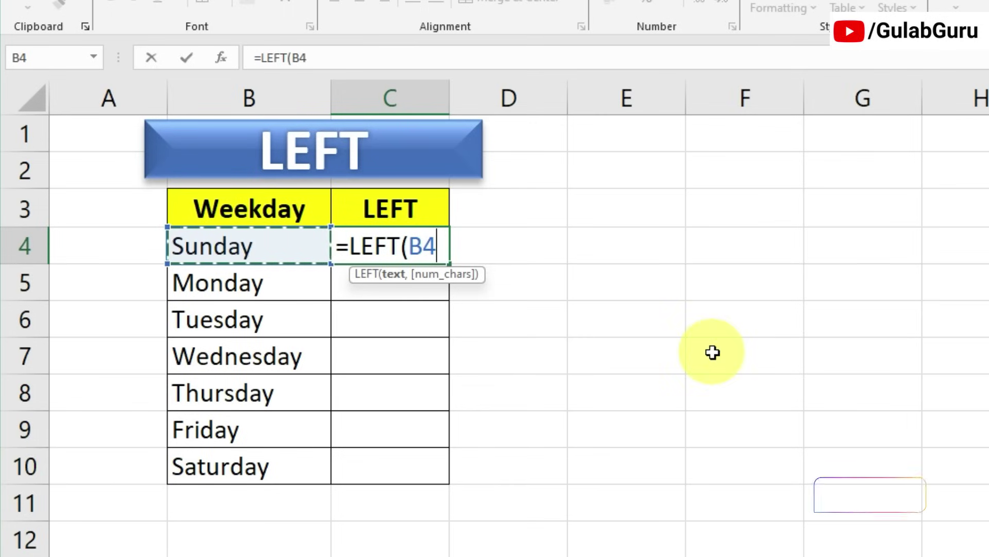
text(,)
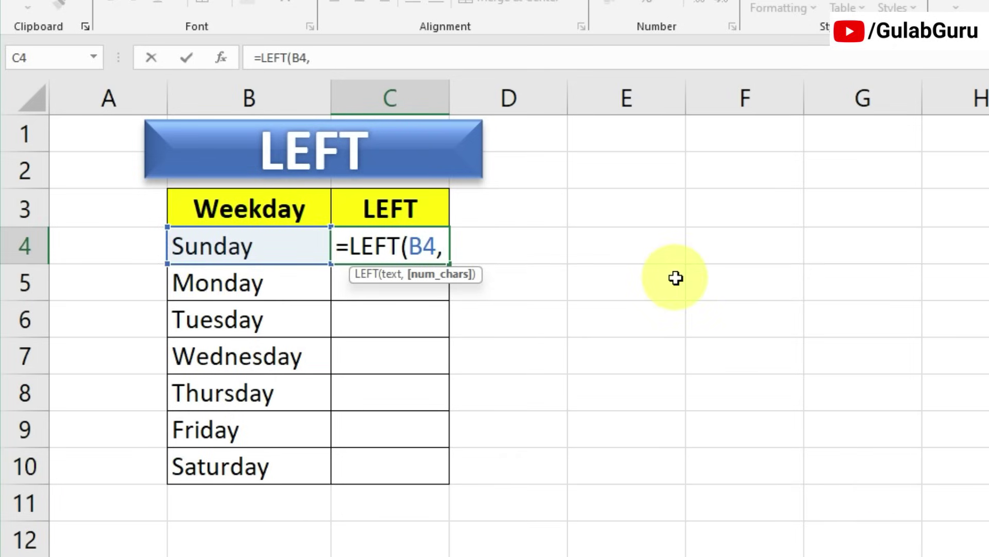
text(3))
key(Return)
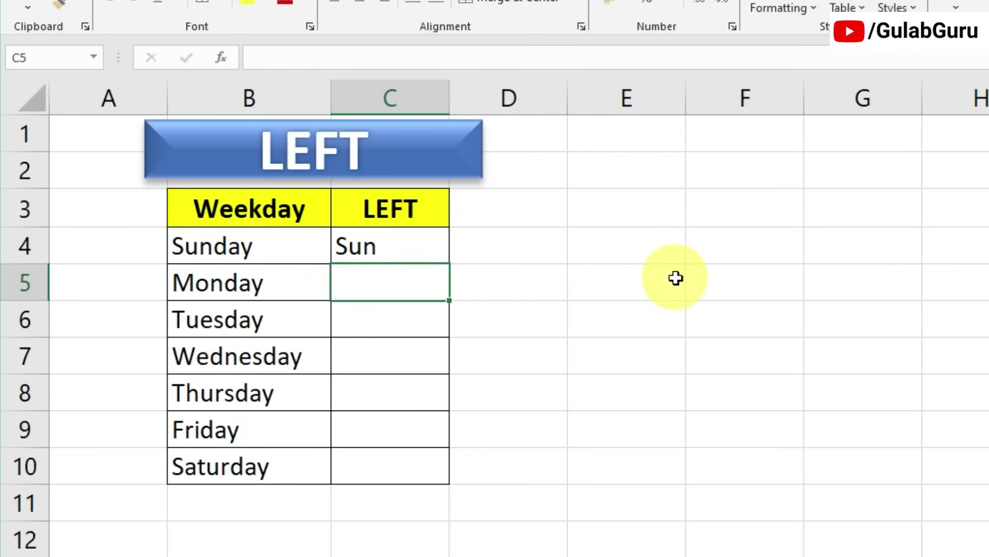
- Fill the LEFT formula from C4 down to C10 for the remaining weekdays
click(393, 245)
drag(449, 263, 453, 471)
click(660, 404)
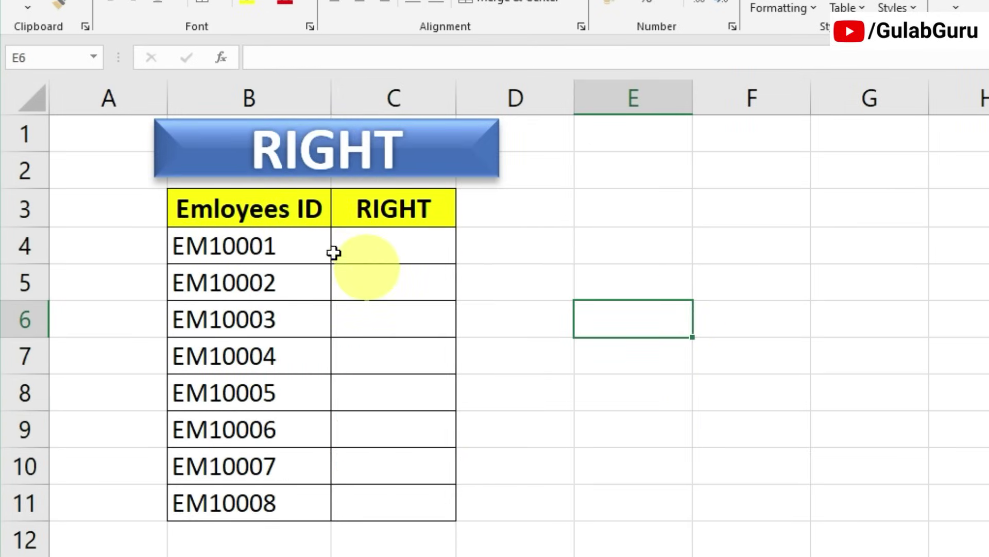
- On the RIGHT sheet, begin a RIGHT formula in C4 beside the first employee ID
click(260, 243)
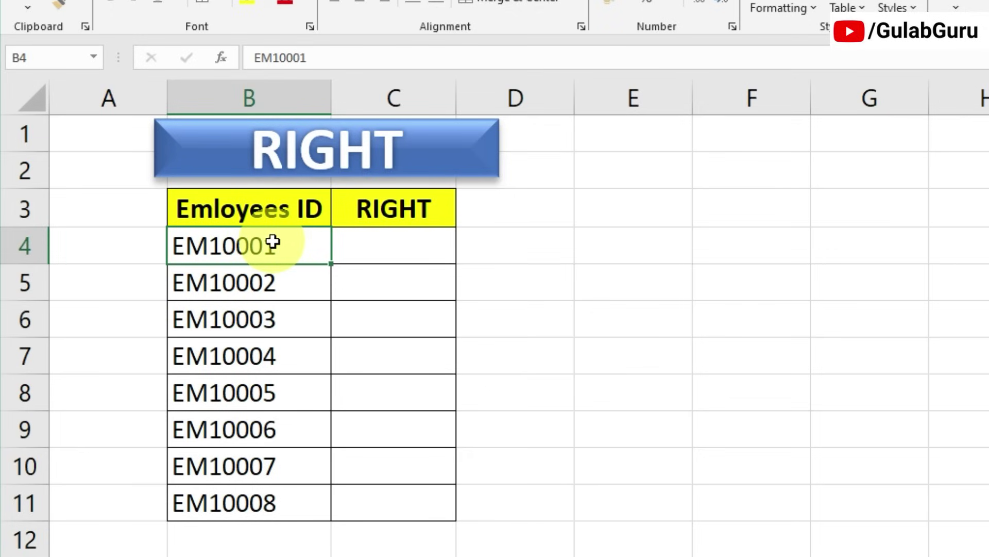
key(Right)
text(=)
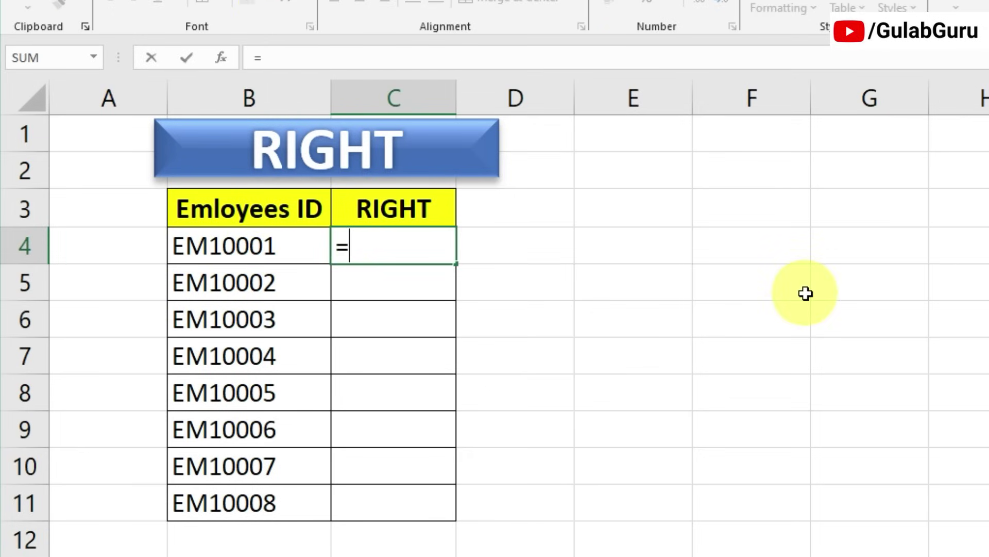
text(RIGH)
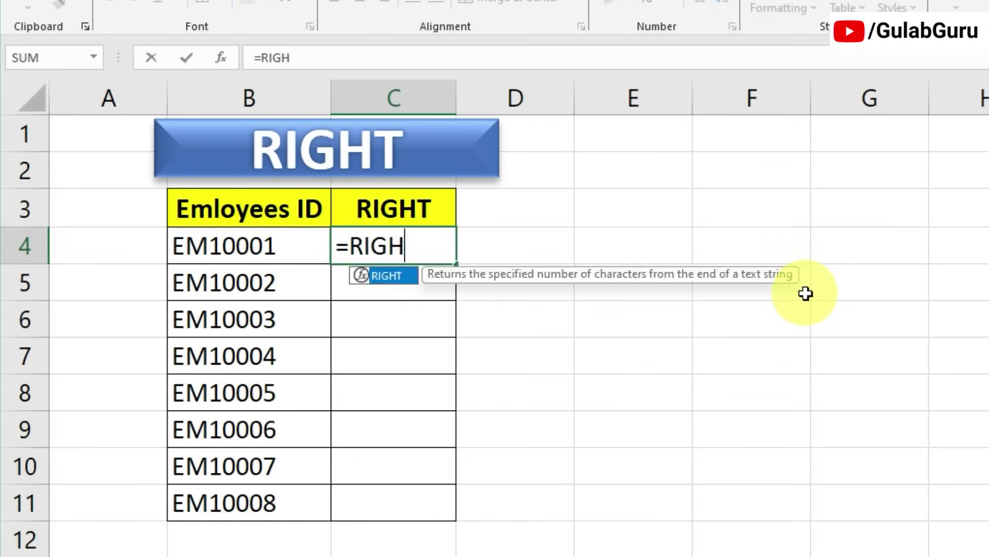
text(T()
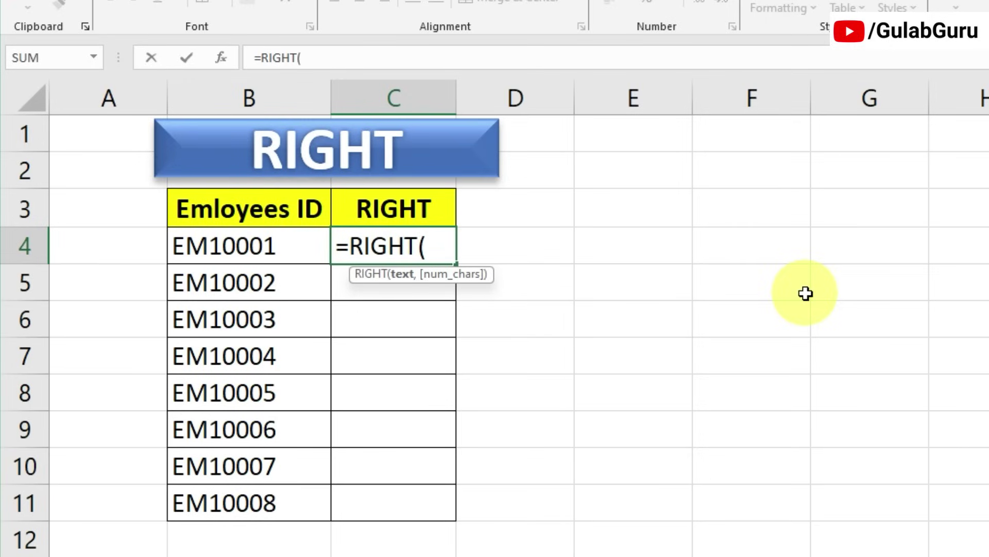
key(BackSpace)
key(BackSpace)
key(BackSpace)
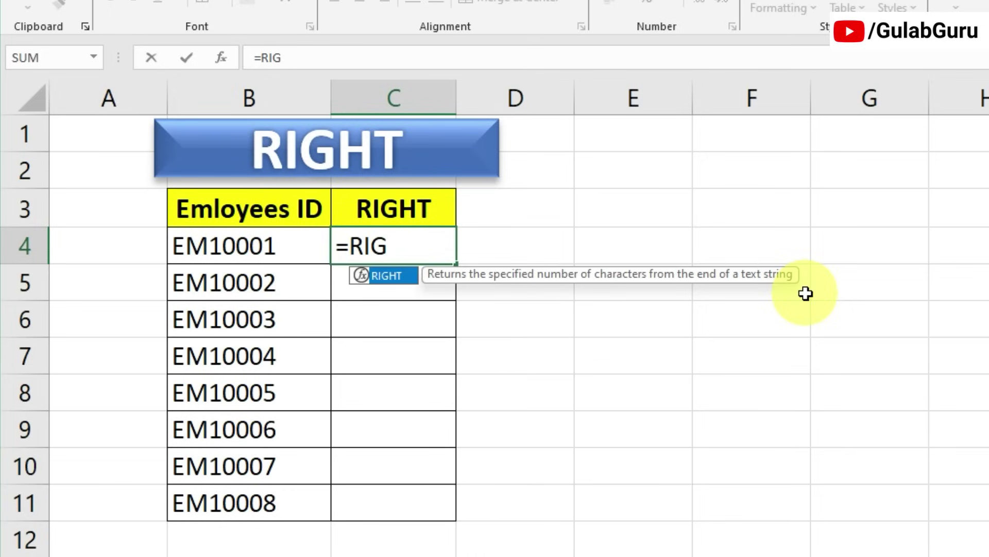
double_click(392, 276)
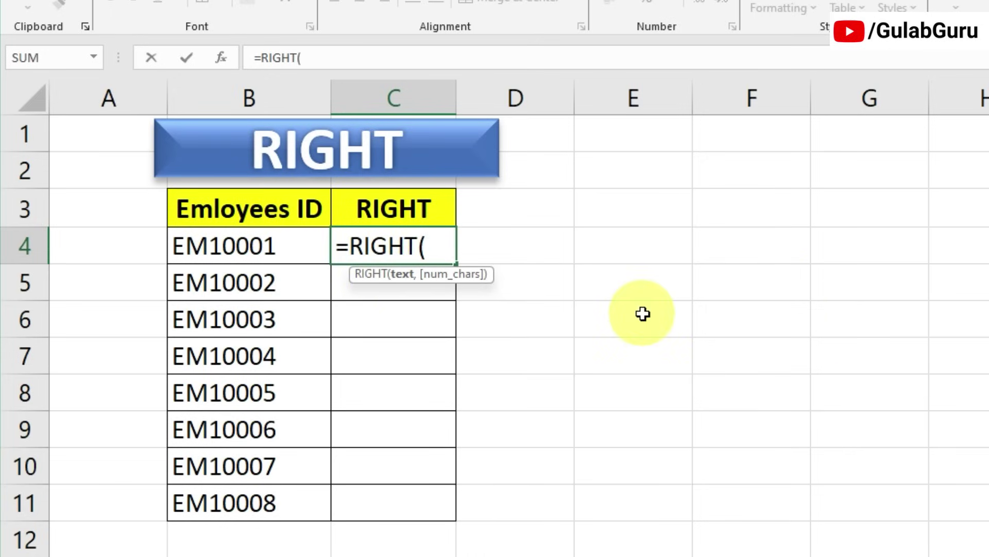
key(BackSpace)
key(BackSpace)
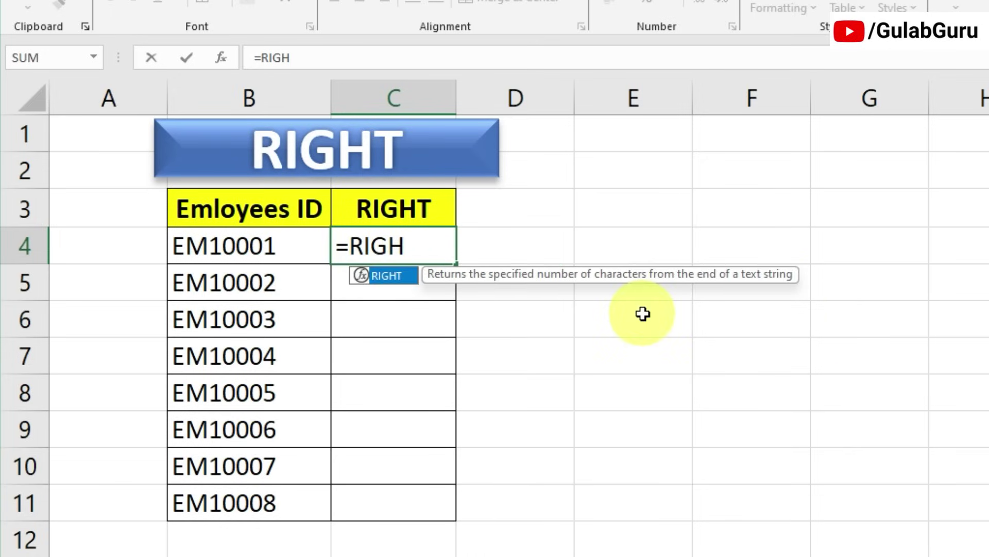
text(T()
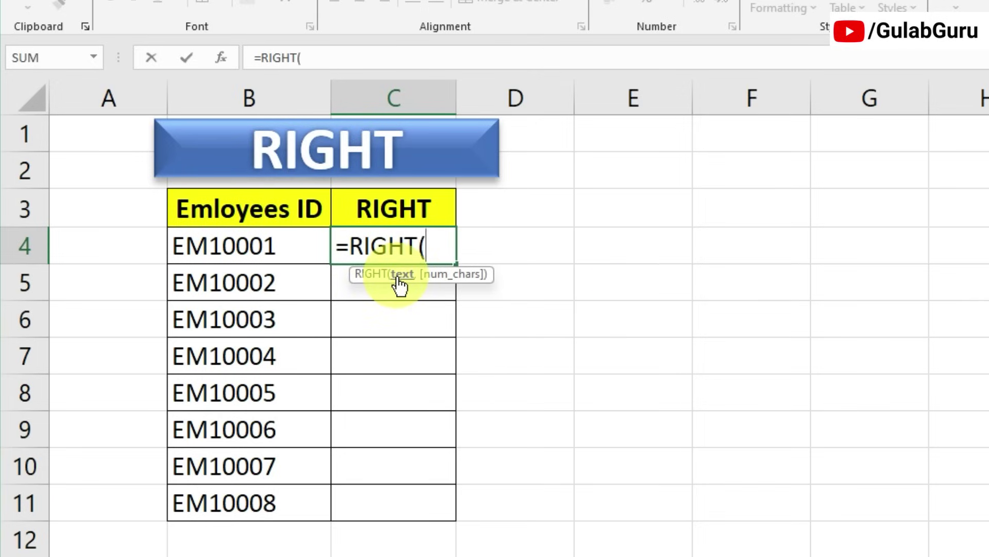
- Complete the formula =RIGHT(B4,5) in C4 to extract the last five characters of the employee ID
click(258, 246)
text(,)
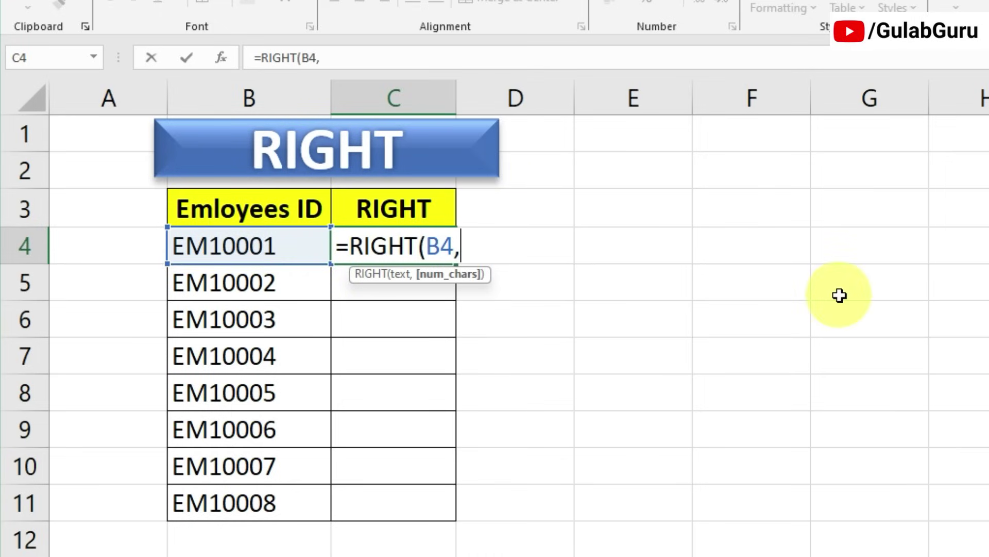
text(5))
key(Return)
click(418, 238)
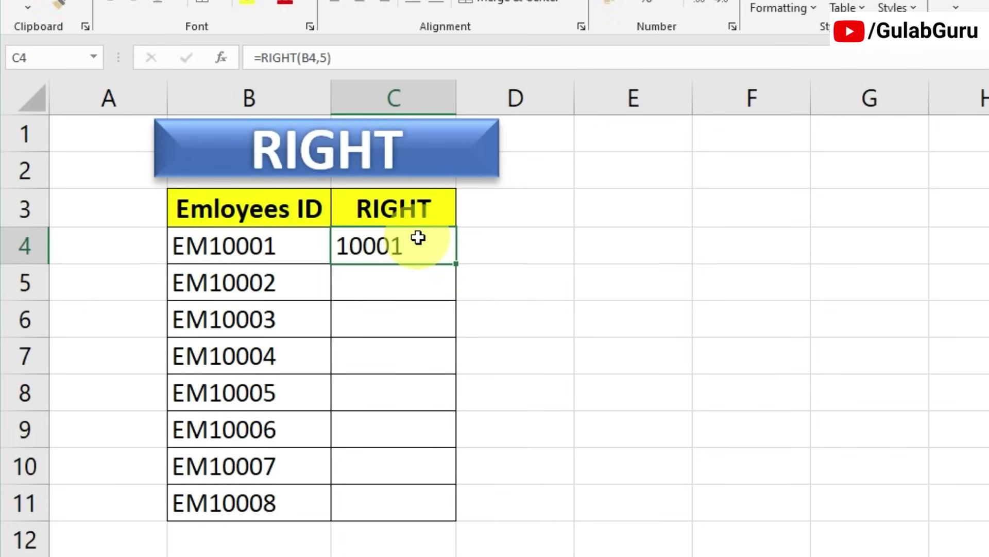
- Fill the RIGHT formula from C4 down to C11 for the remaining employee IDs
drag(456, 263, 449, 540)
key(ctrl+z)
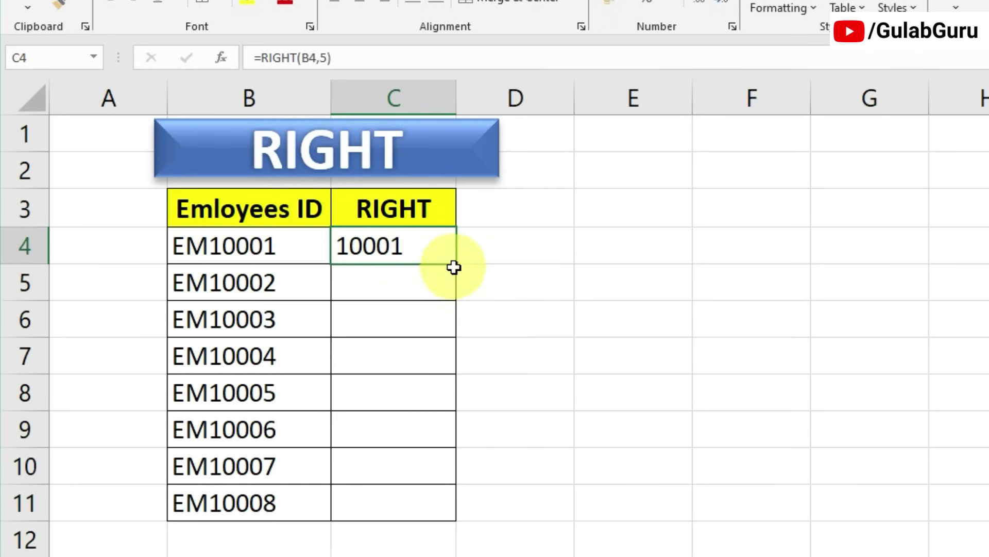
drag(458, 266, 464, 509)
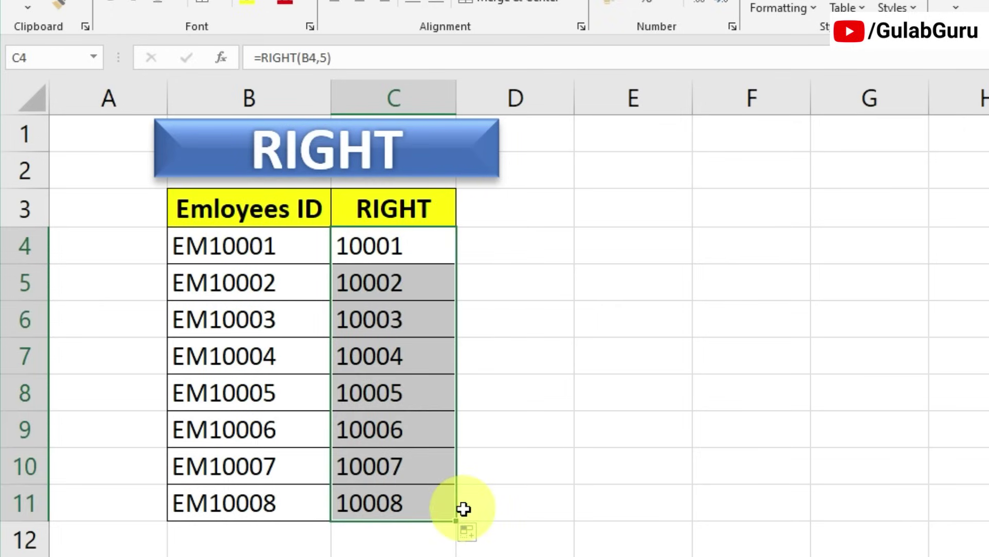
key(ctrl+z)
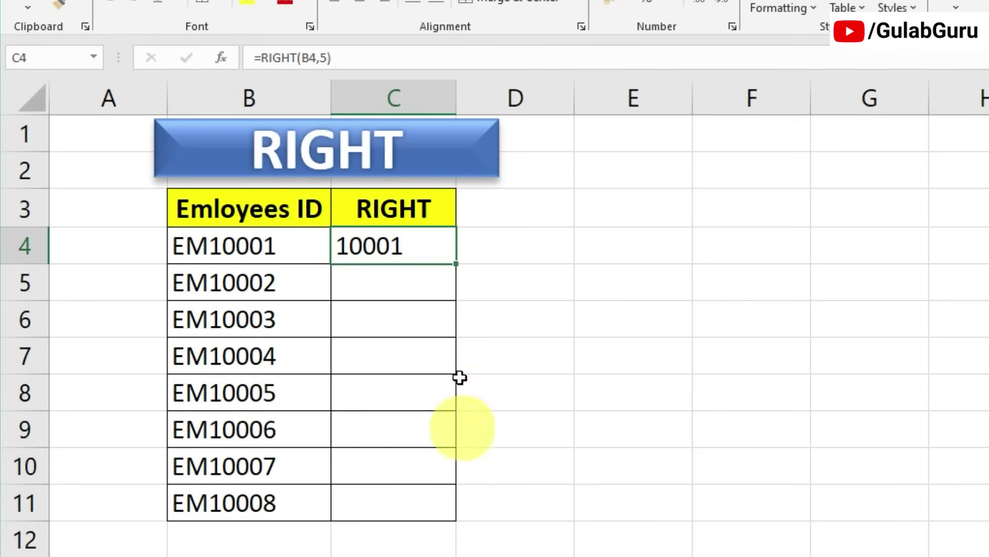
double_click(458, 265)
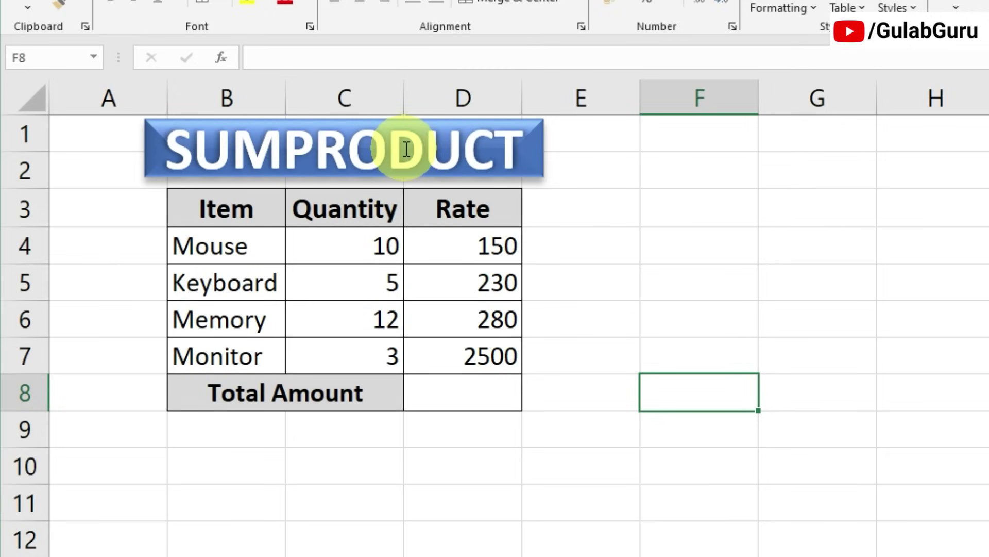
- On the SUMPRODUCT sheet, examine the item table and the Mouse row's quantity and rate in C4:D4
click(479, 388)
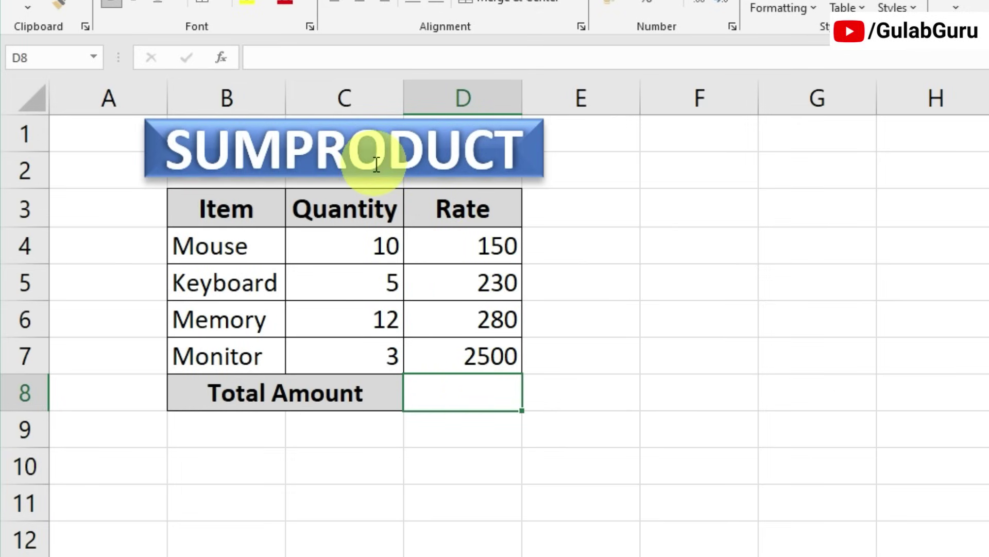
drag(225, 210, 490, 389)
click(392, 282)
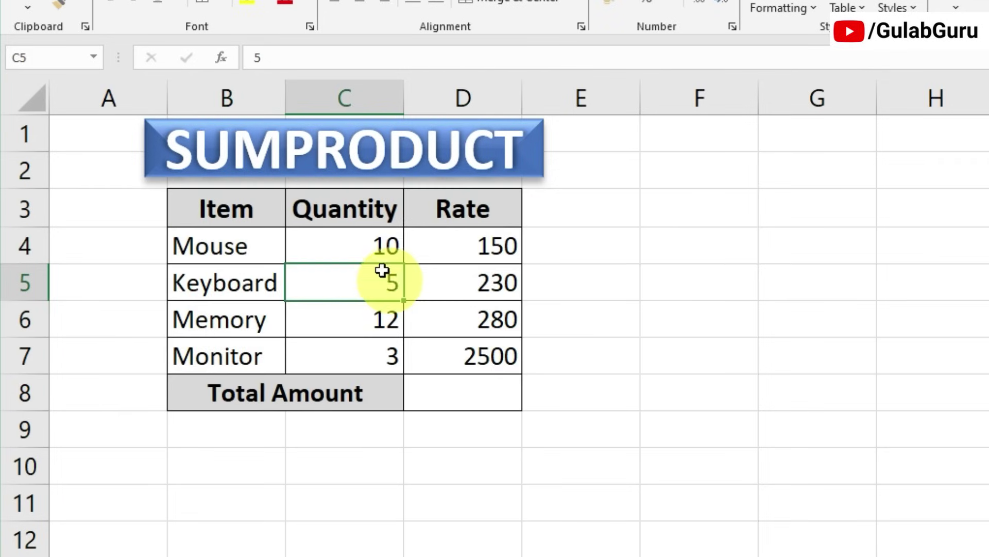
click(372, 244)
click(479, 249)
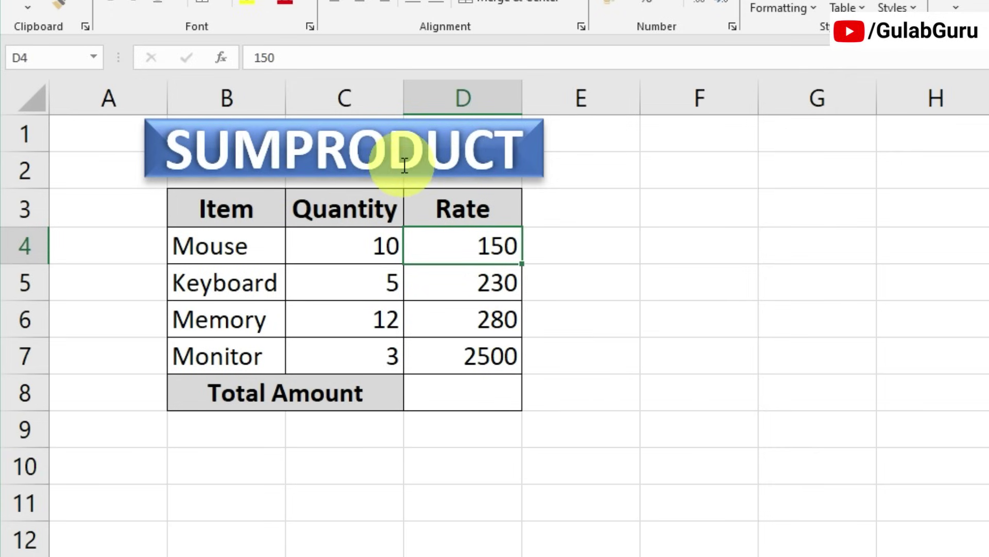
drag(387, 246, 486, 248)
- Enter =SUMPRODUCT(C4:C7,D4:D7) in D8 to calculate the Total Amount from quantities and rates
click(487, 398)
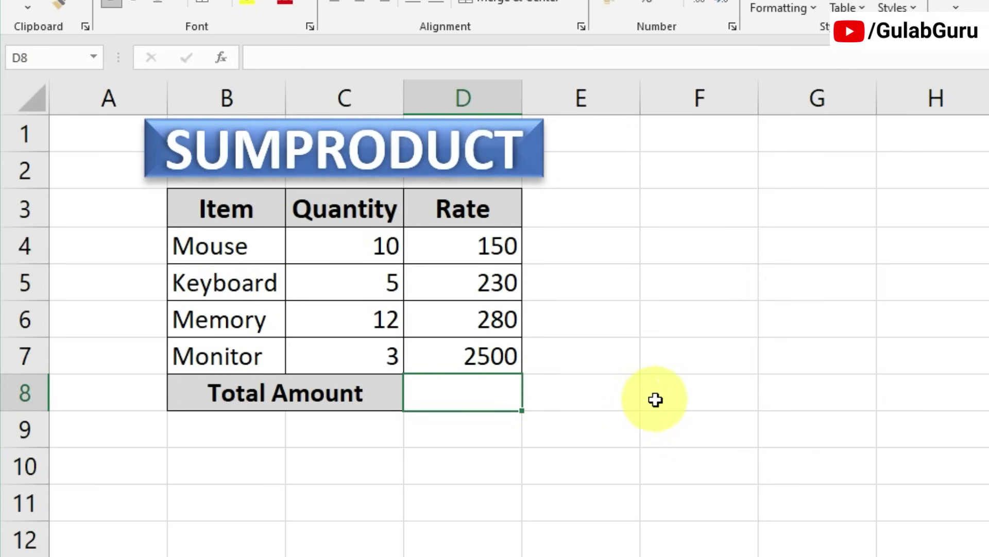
text(=)
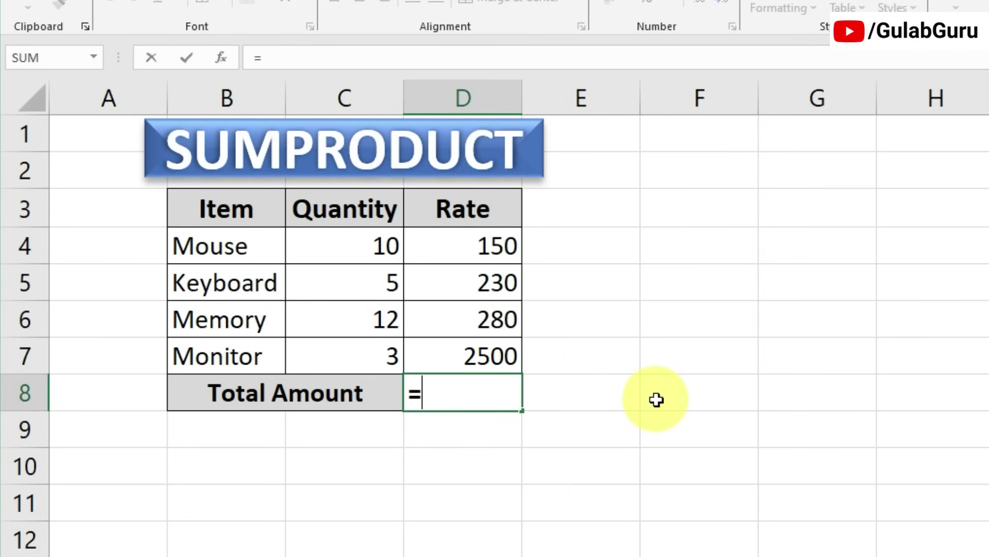
text(SUM)
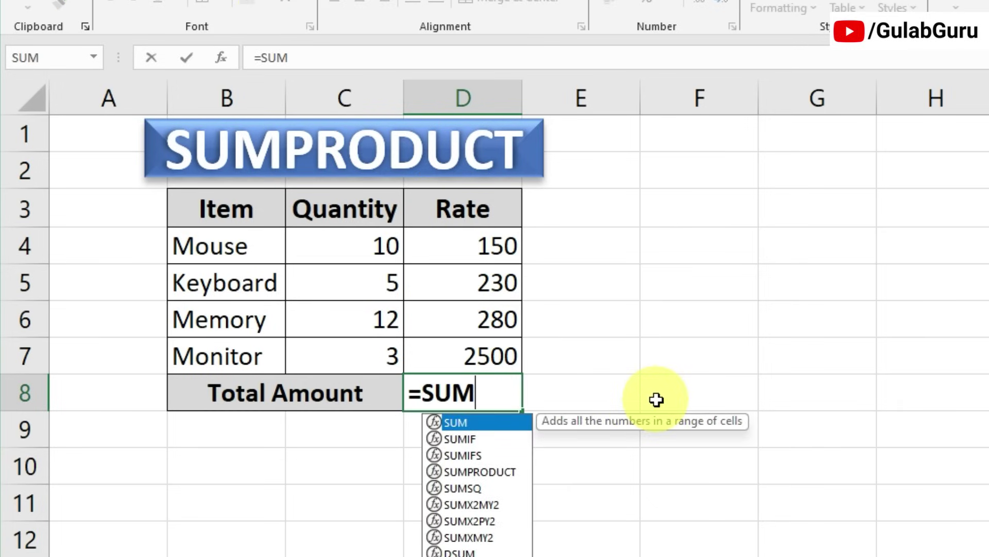
text(PR)
key(Tab)
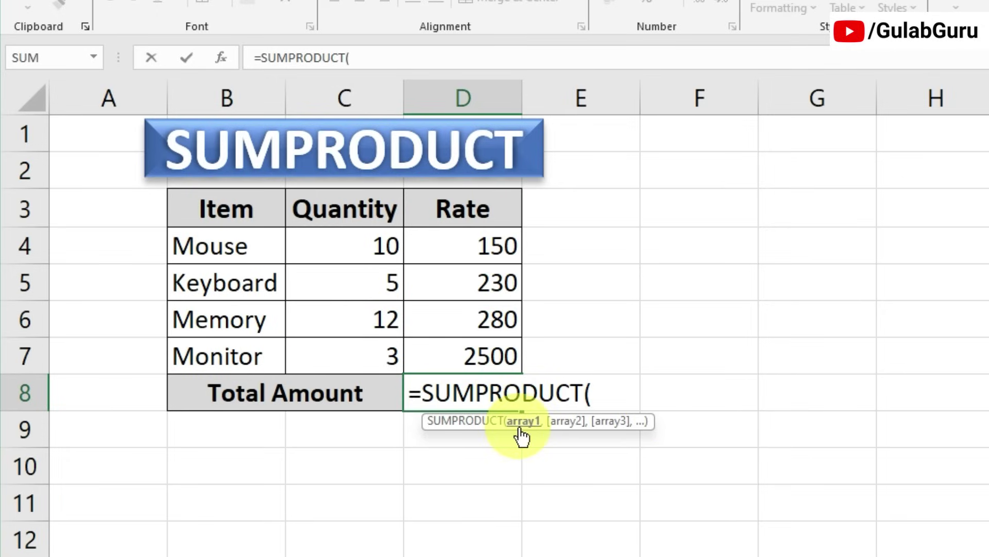
drag(360, 245, 367, 355)
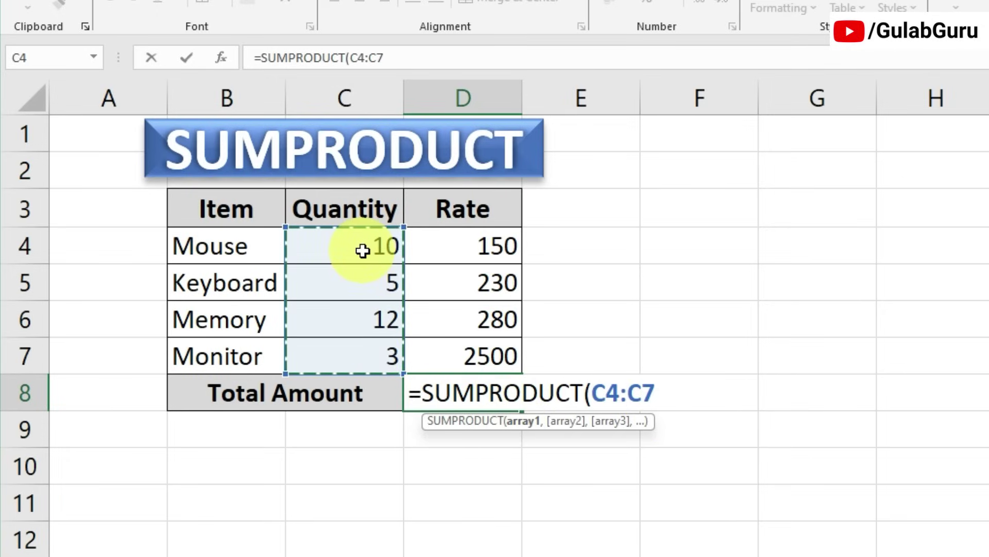
text(,)
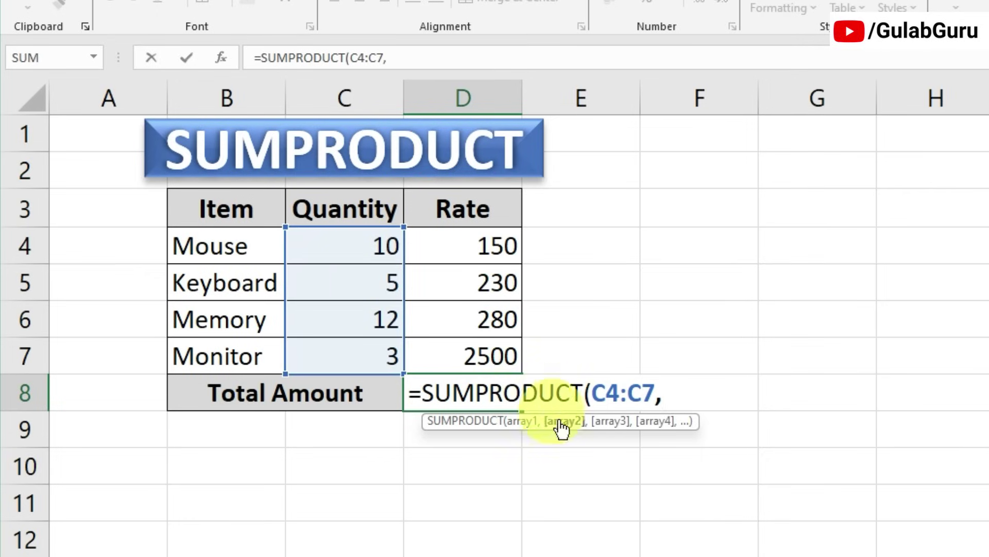
drag(490, 246, 489, 351)
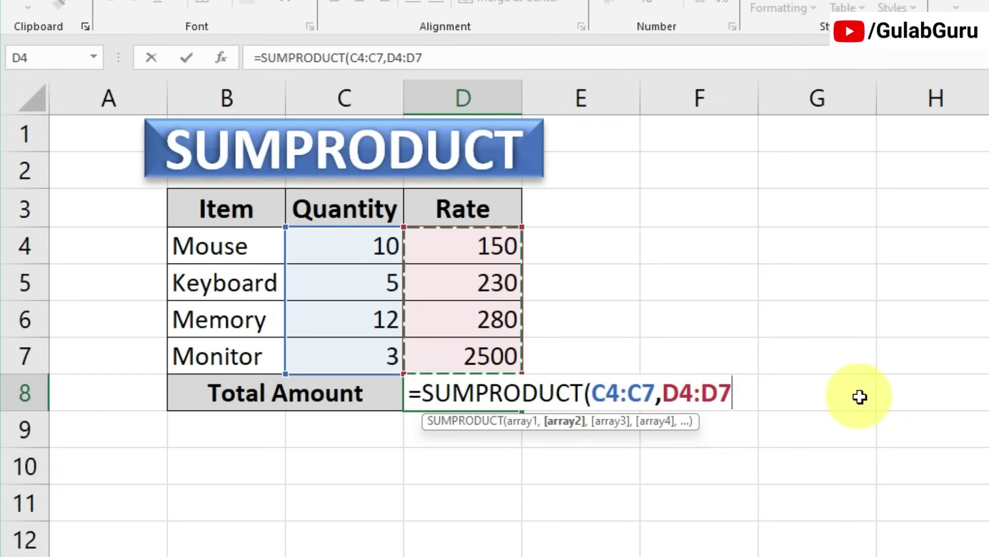
text())
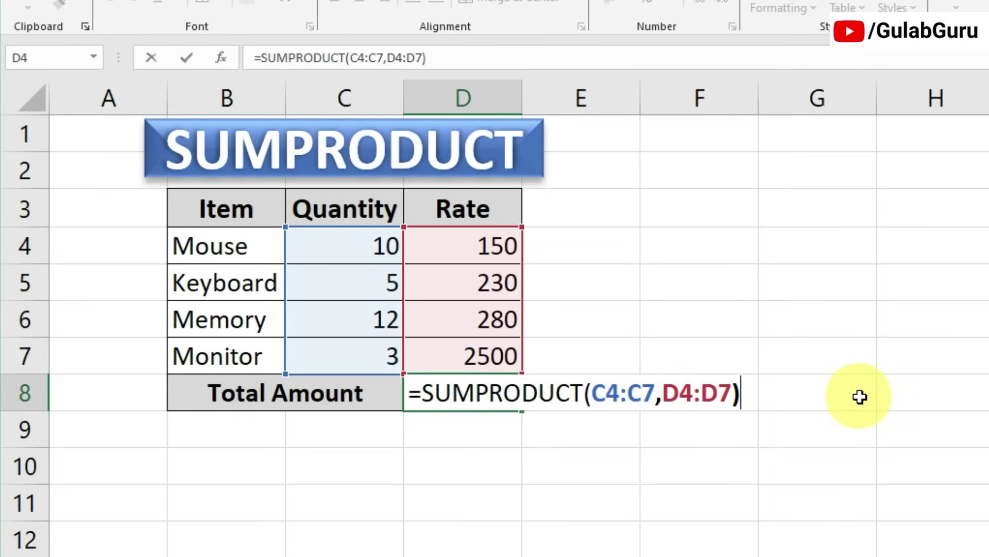
key(Return)
click(575, 435)
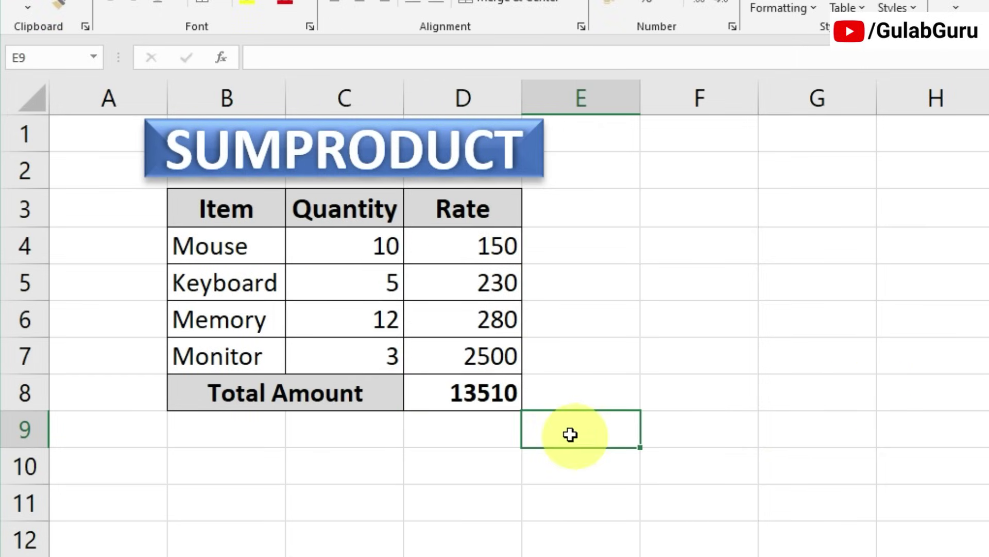
- Check the Total Amount formula in D8 against the quantity and rate pairs in C4:D7
click(488, 394)
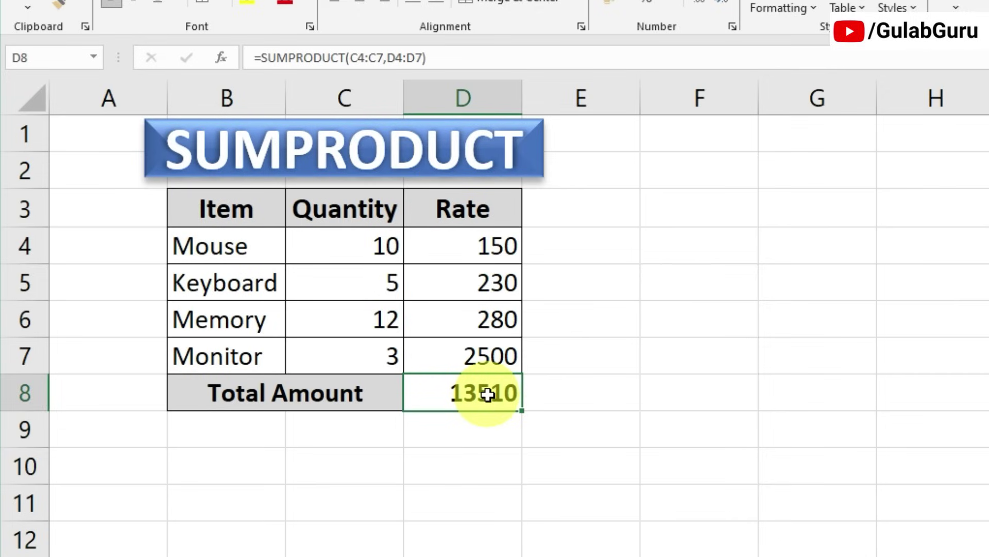
drag(355, 251, 488, 251)
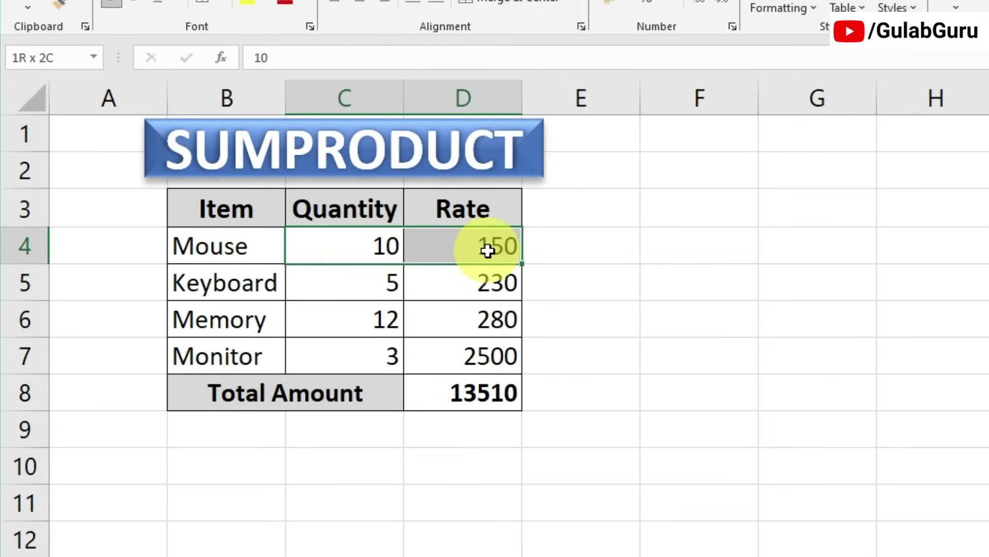
drag(358, 283, 481, 282)
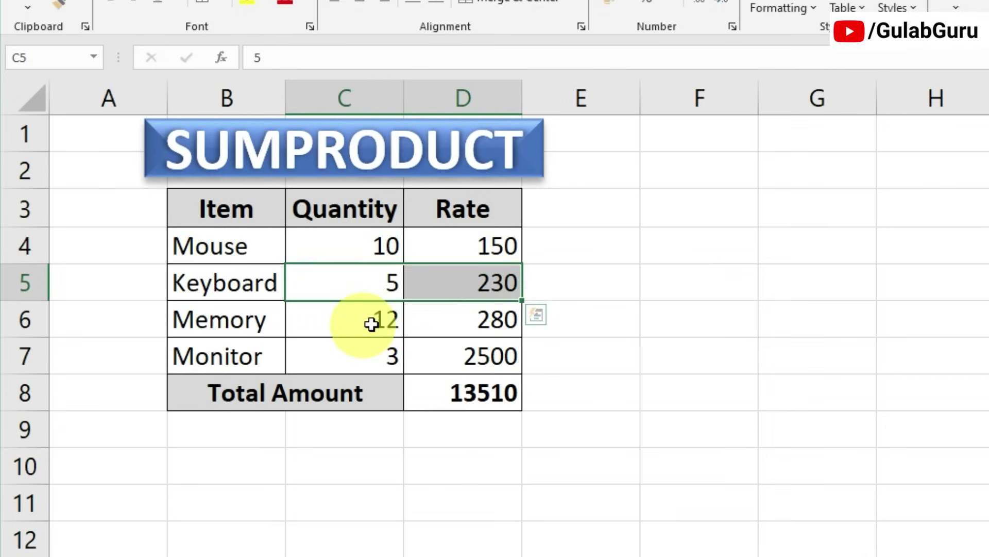
drag(369, 323, 462, 321)
drag(377, 254, 471, 346)
click(516, 324)
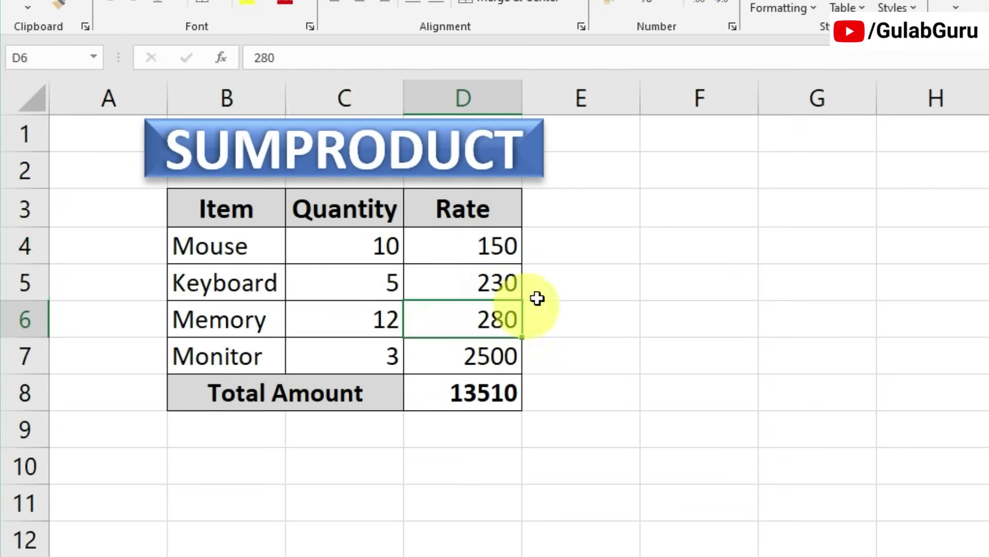
click(482, 394)
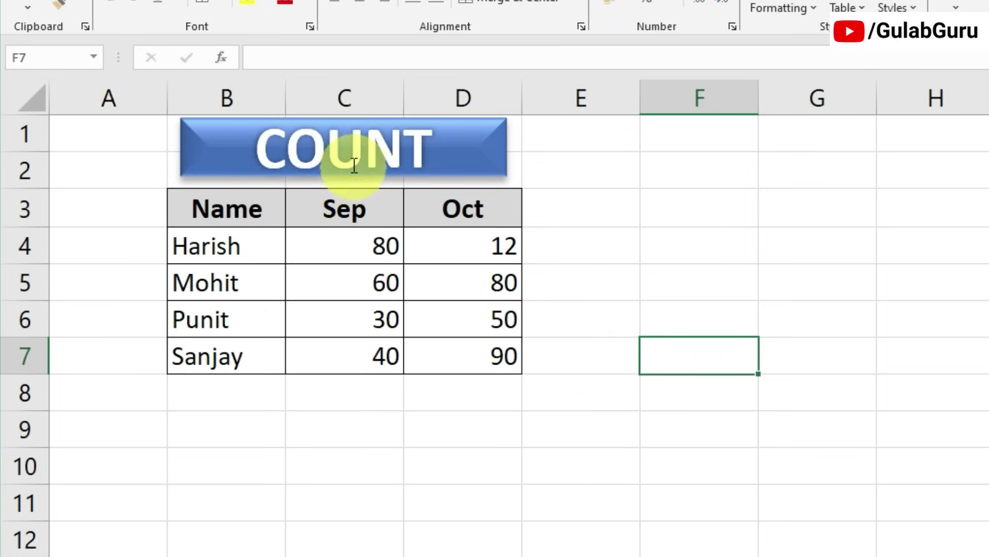
- On the COUNT sheet, examine the whole table and the Sep and Oct numbers in C4:D7
click(581, 396)
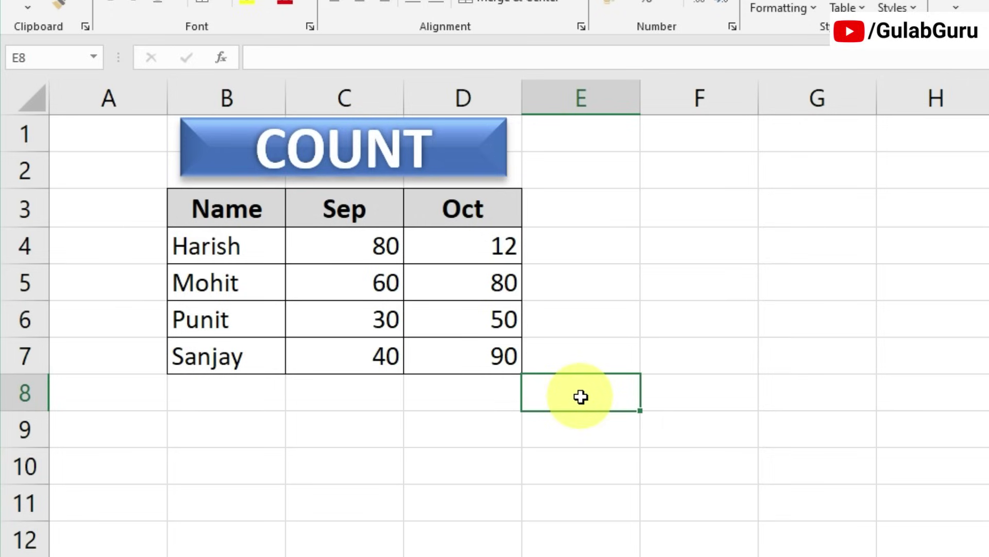
drag(245, 211, 488, 379)
click(484, 369)
drag(388, 246, 489, 356)
click(456, 318)
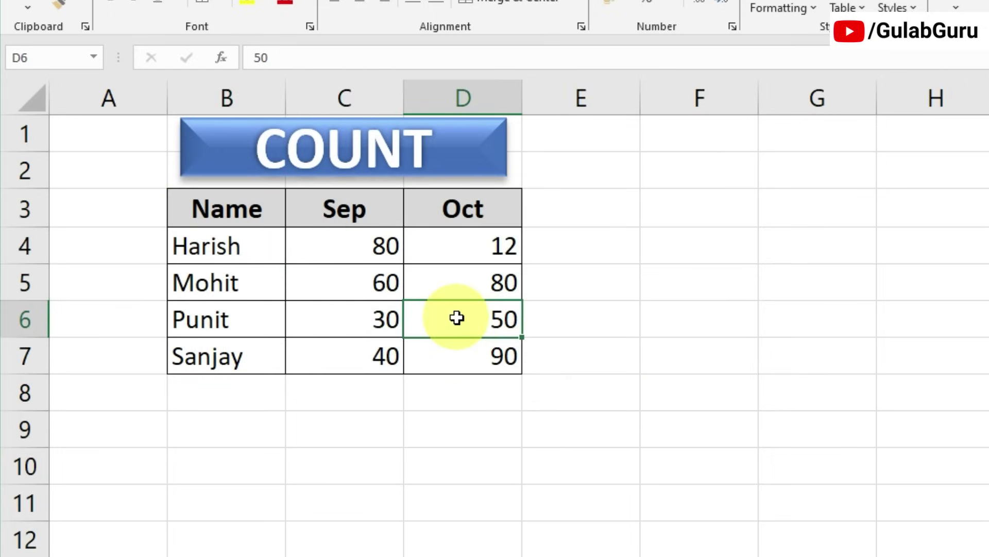
- Enter =COUNT(B3:D7) in F5 to count the numeric cells in the table
click(675, 283)
text(=)
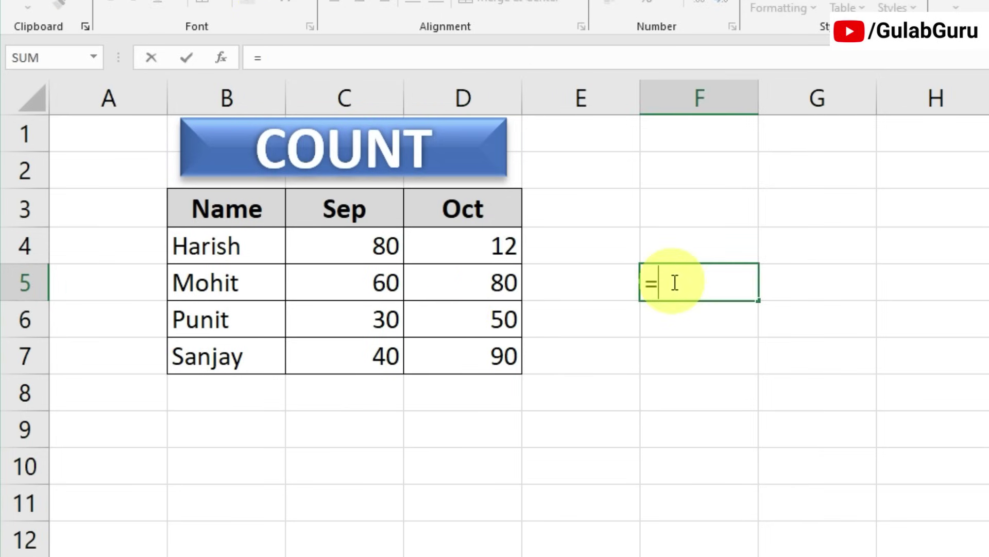
text(COUNT)
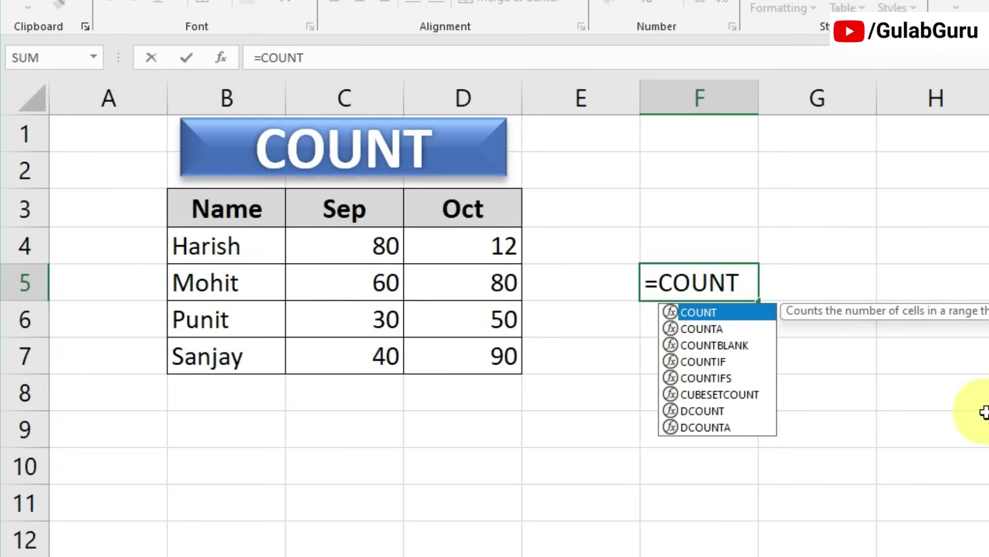
text(()
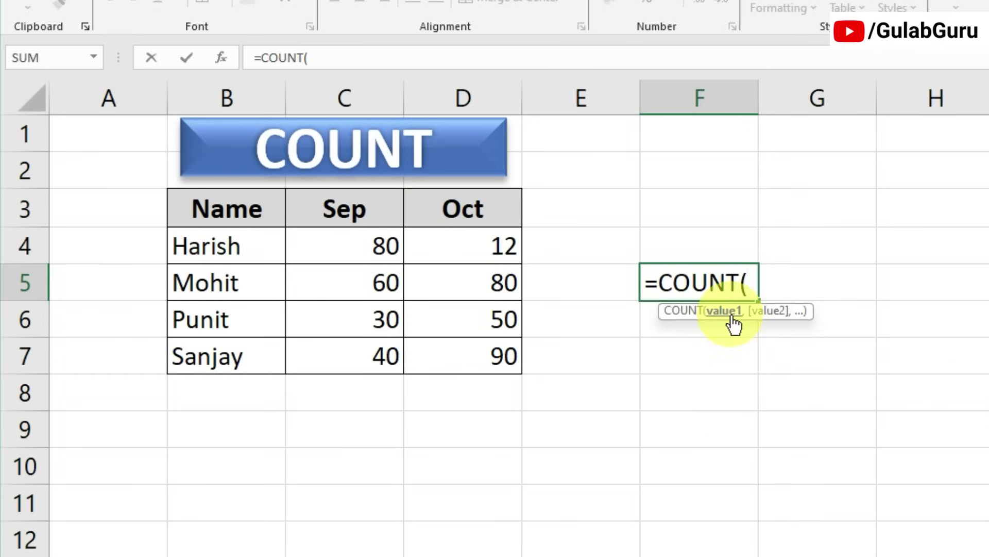
drag(181, 209, 442, 356)
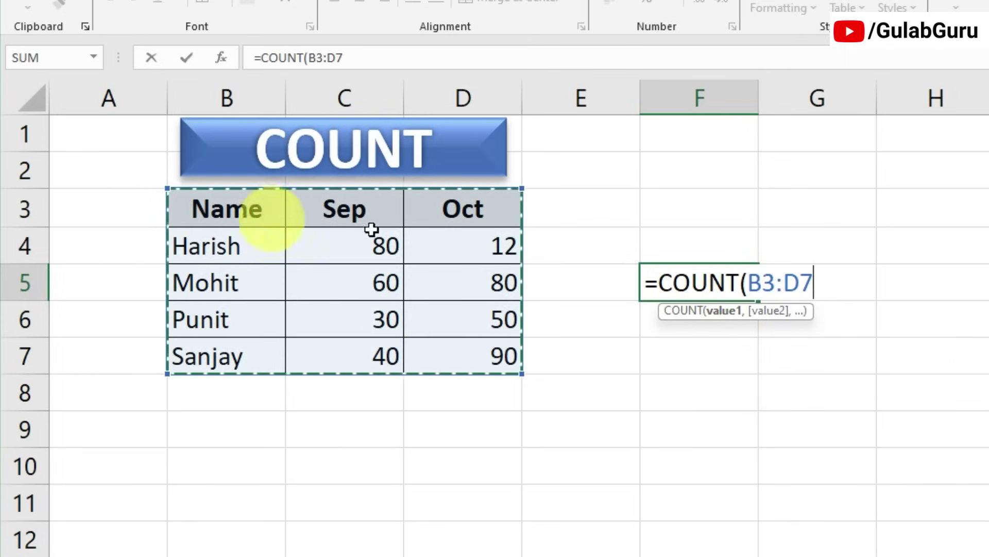
text())
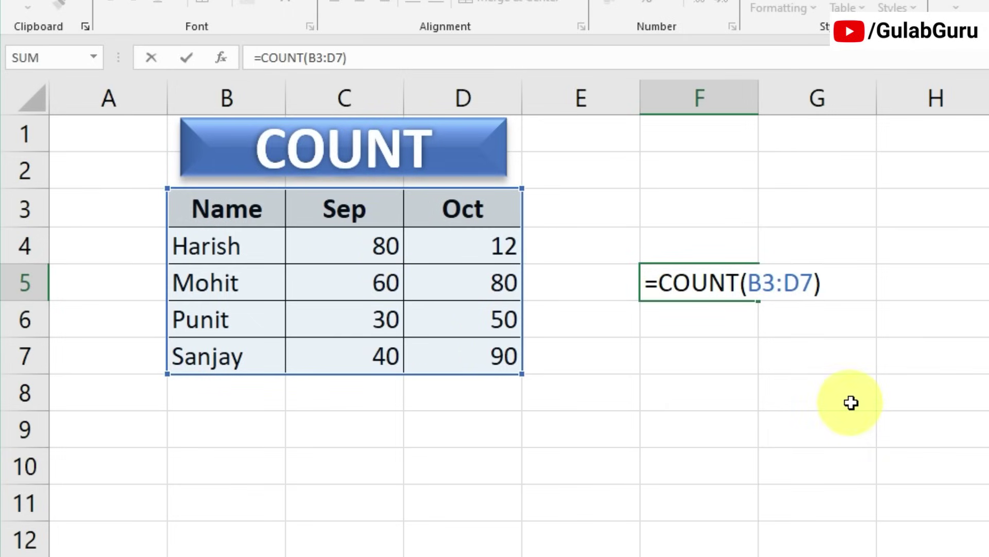
key(Return)
- Compare the COUNT result in F5 with the table range B3:D7
click(725, 290)
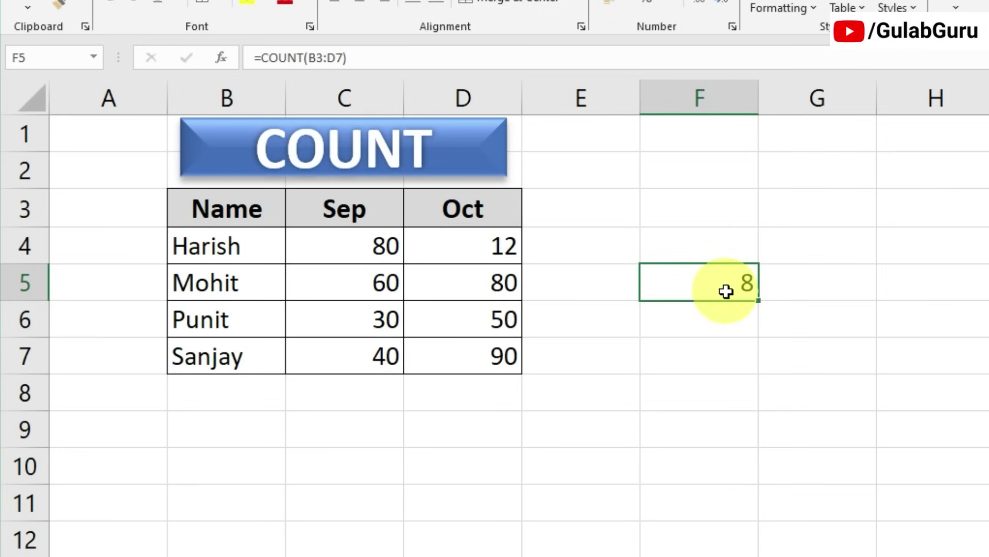
drag(198, 207, 448, 350)
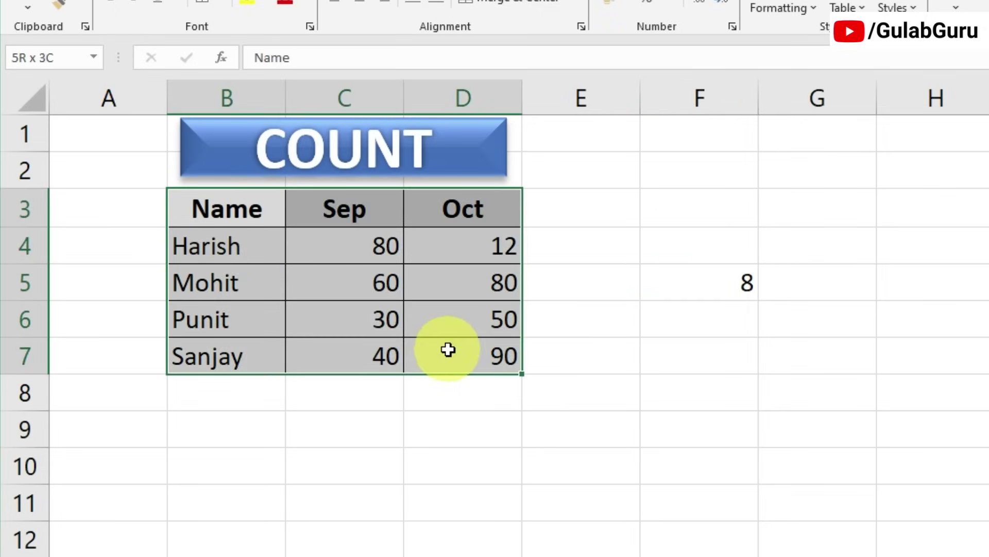
click(723, 284)
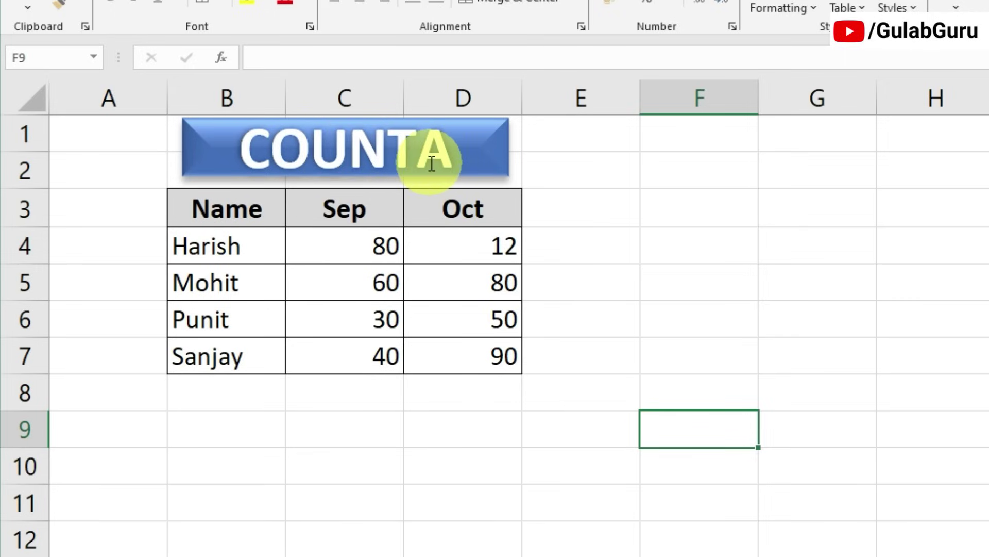
- On the COUNTA sheet, examine the table B3:D7 with its text entries and numbers
drag(232, 210, 441, 355)
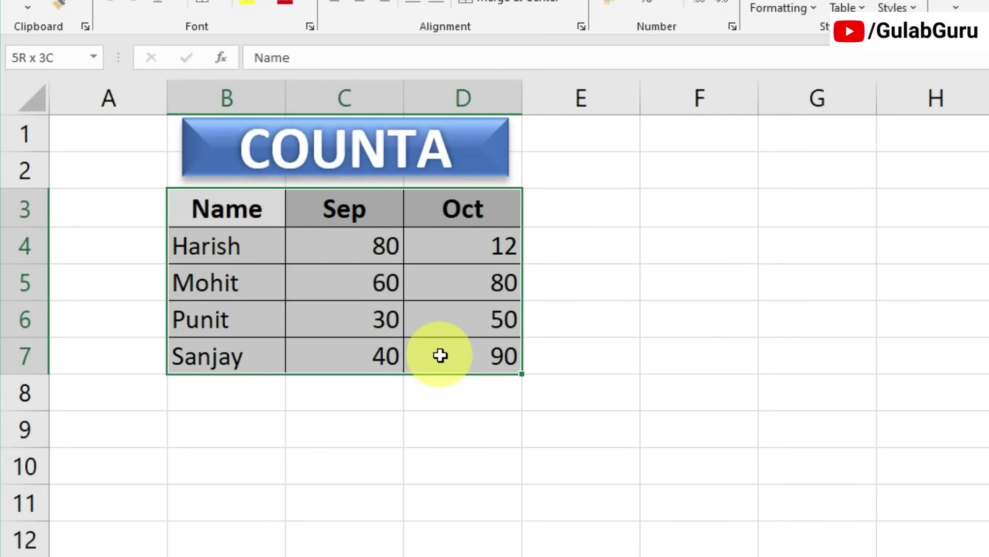
click(224, 287)
click(374, 288)
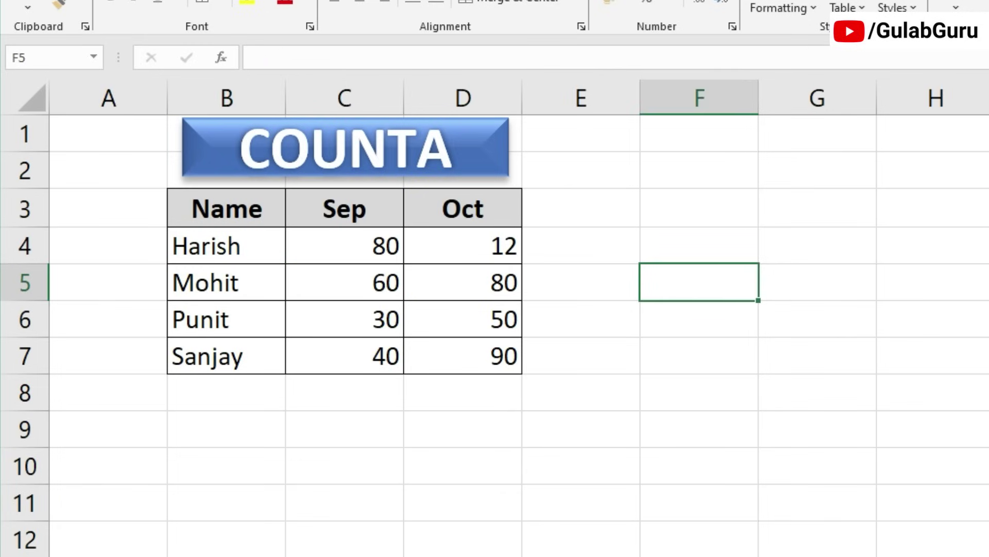
- Enter =COUNTA(B3:D7) in F5 to count all non-empty cells in the table
text(=)
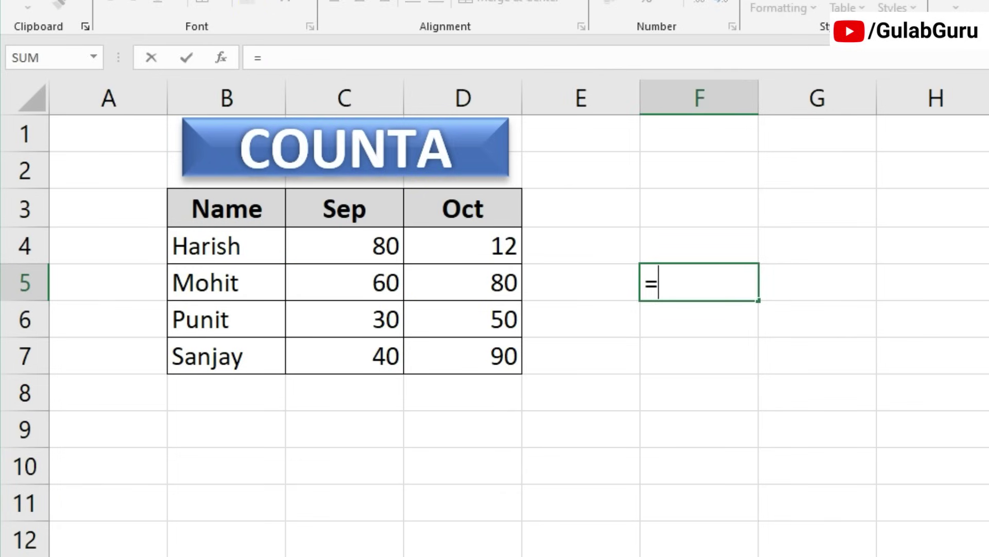
text(COUNT)
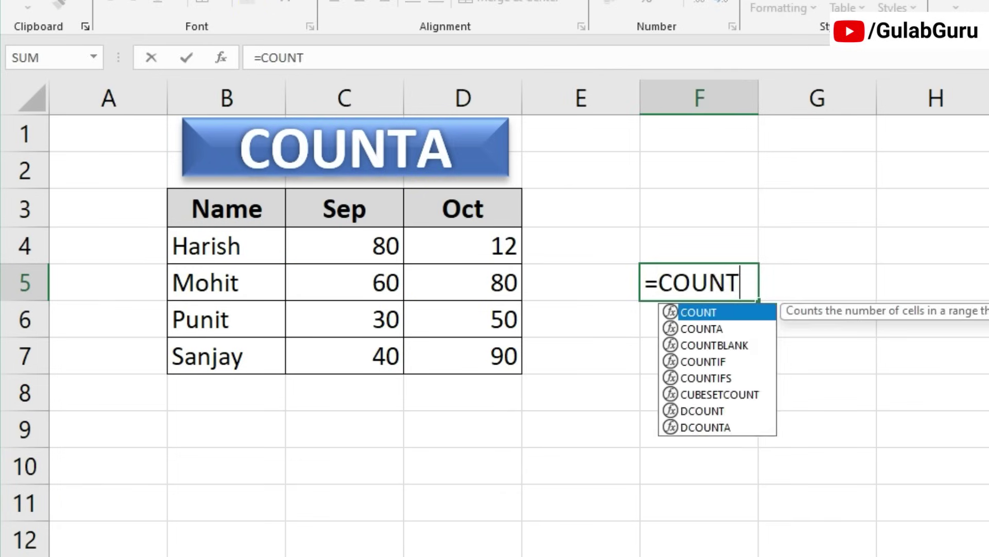
text(A()
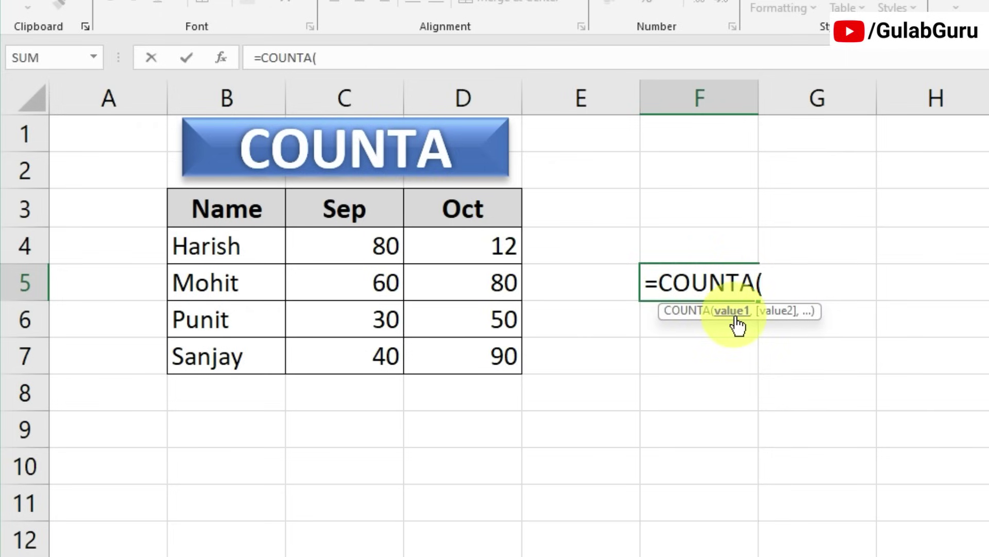
drag(203, 205, 477, 343)
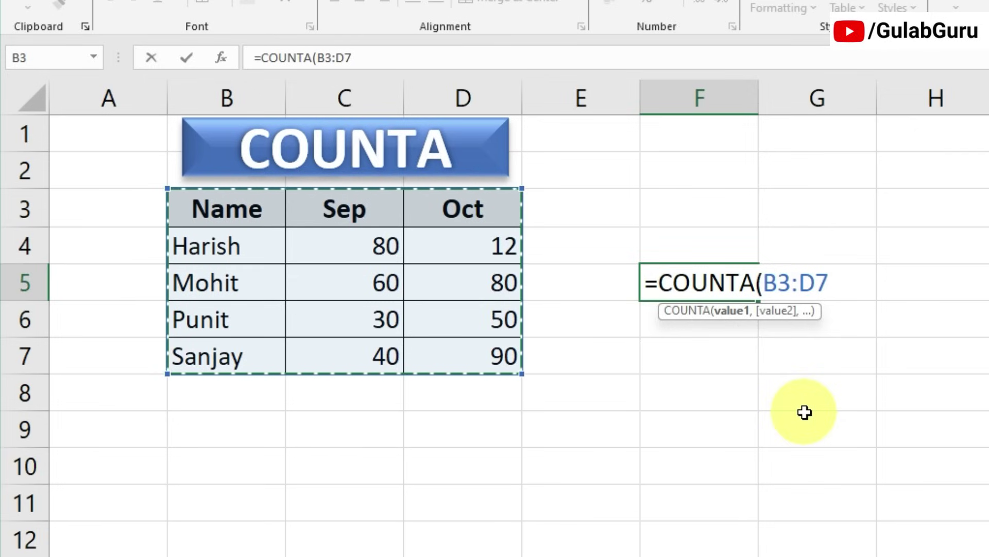
text())
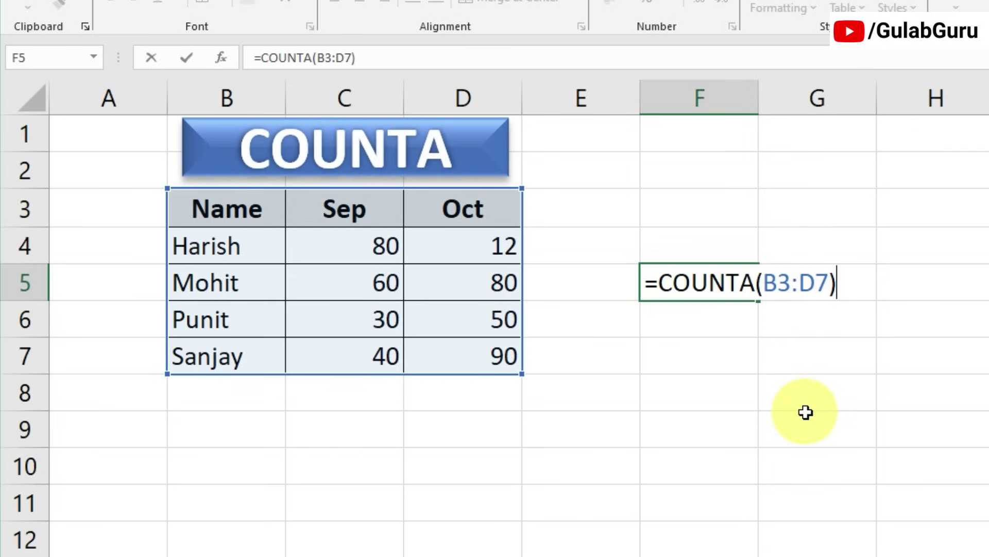
key(Return)
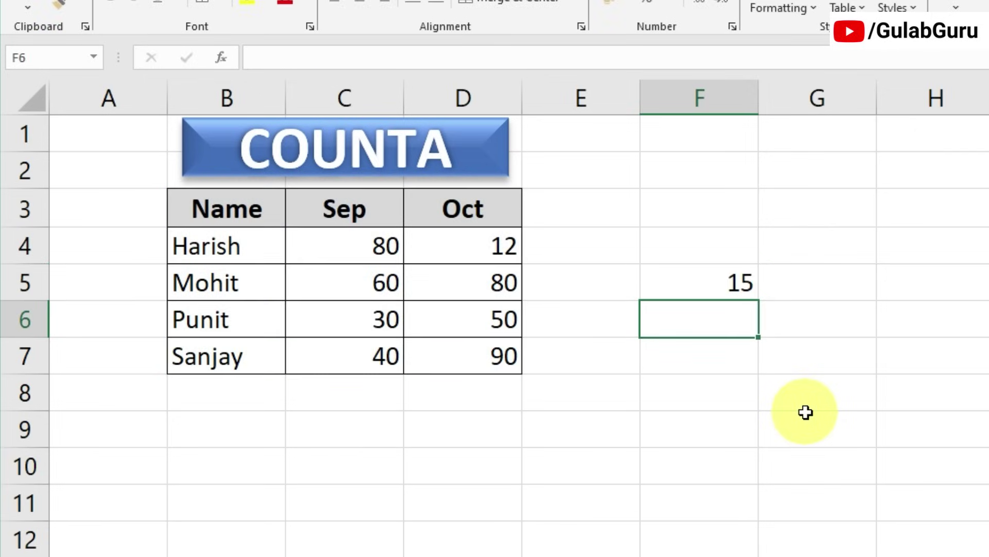
click(742, 283)
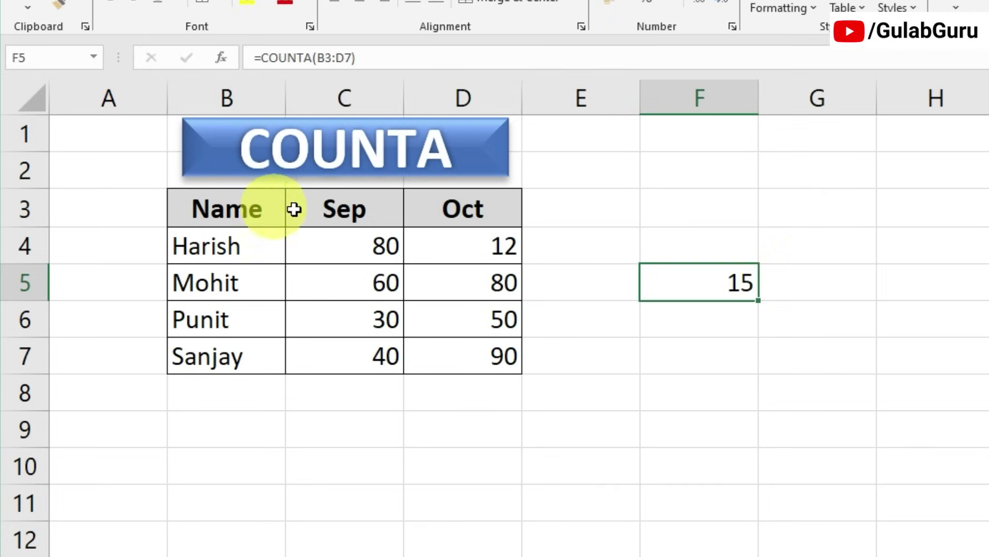
- Clear the Sep value in C5 to test how COUNTA in F5 responds, and undo the deletion
click(345, 283)
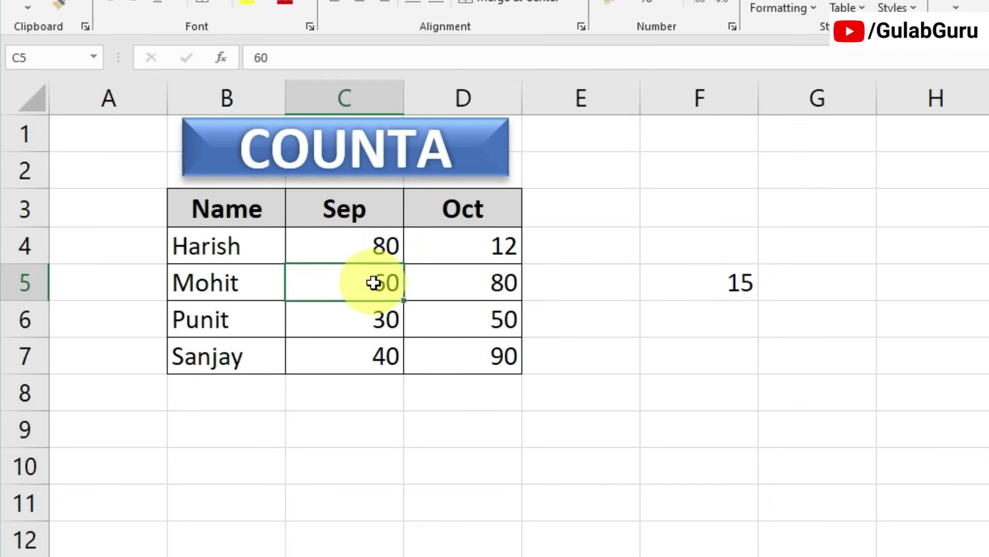
key(Delete)
click(802, 421)
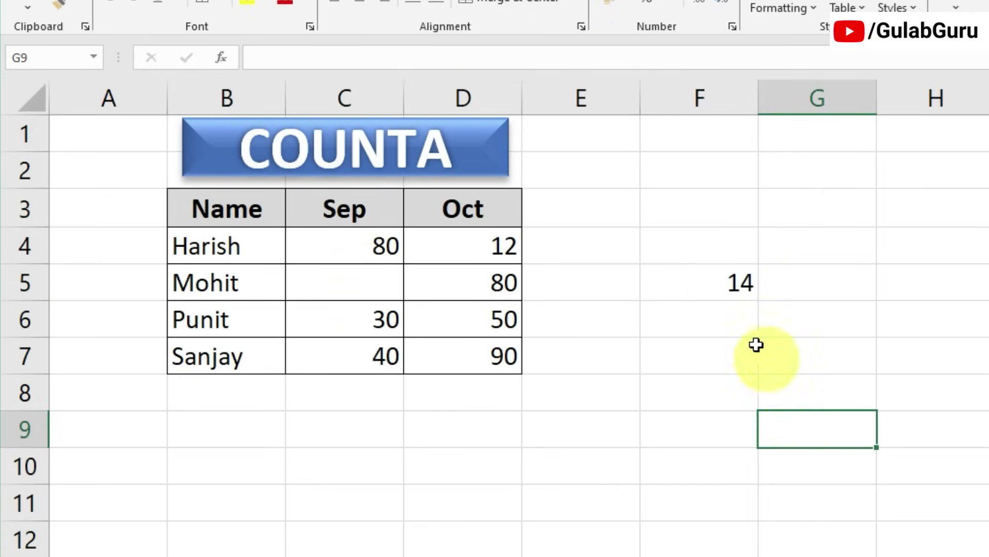
click(342, 288)
click(709, 280)
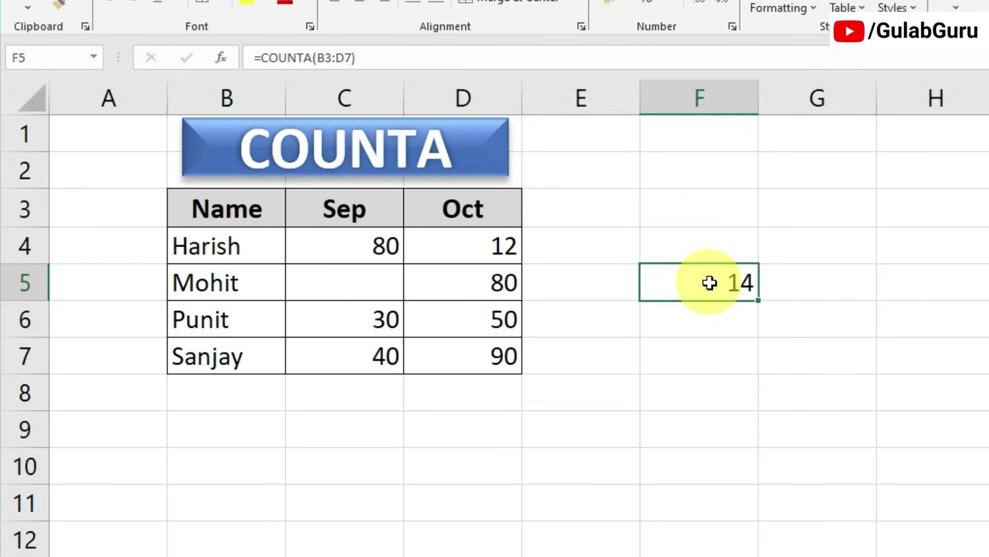
click(371, 292)
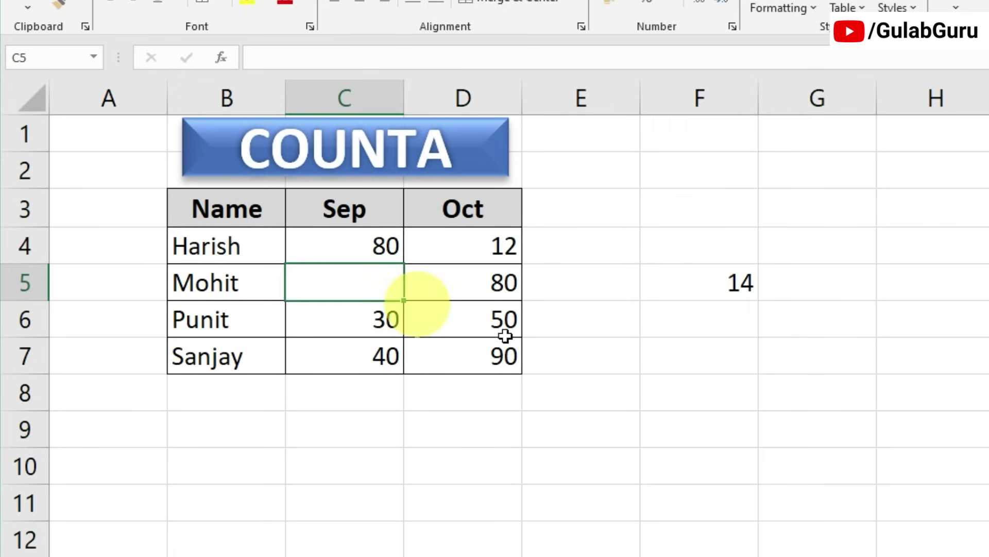
key(ctrl+z)
click(719, 393)
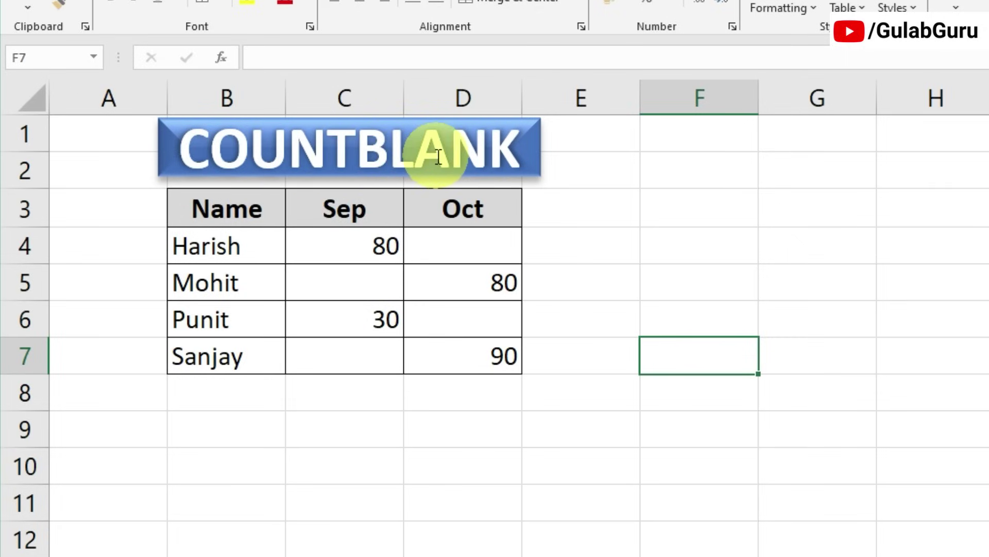
- On the COUNTBLANK sheet, examine the table B3:D7 and its empty cells C7, D6, C5 and D4
drag(222, 214, 462, 355)
click(368, 348)
click(444, 315)
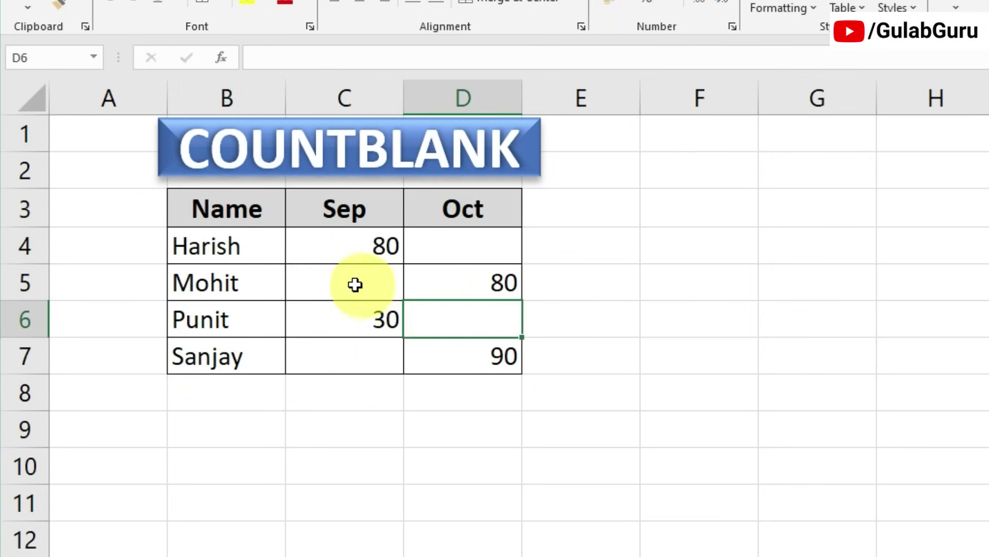
click(355, 284)
click(464, 254)
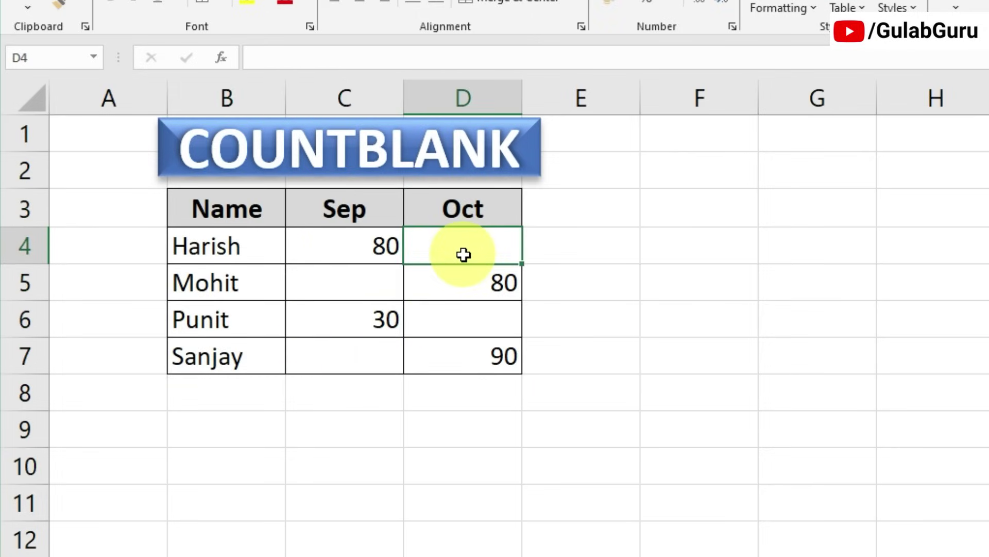
- Enter =COUNTBLANK(B3:D7) in F4 to count the empty cells in the table
click(699, 247)
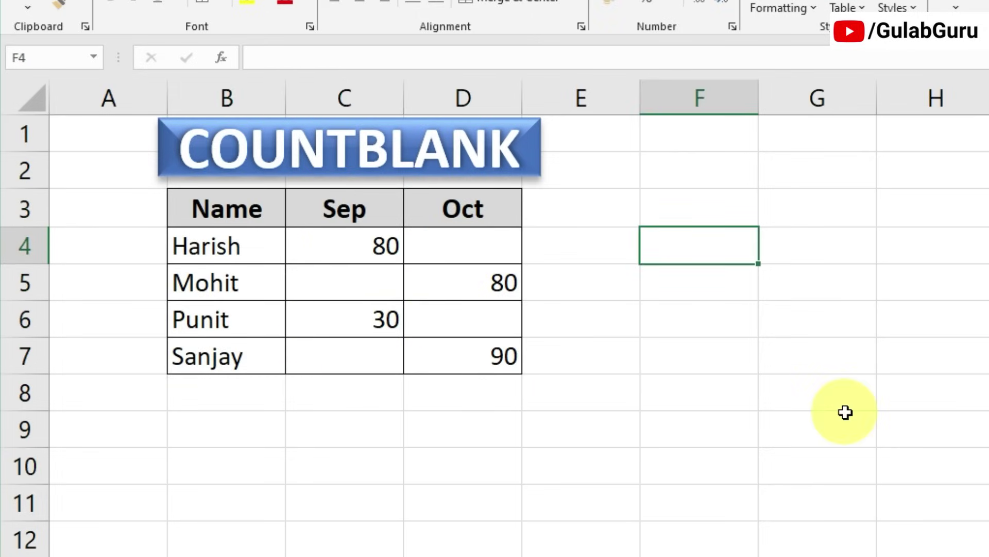
text(=CO)
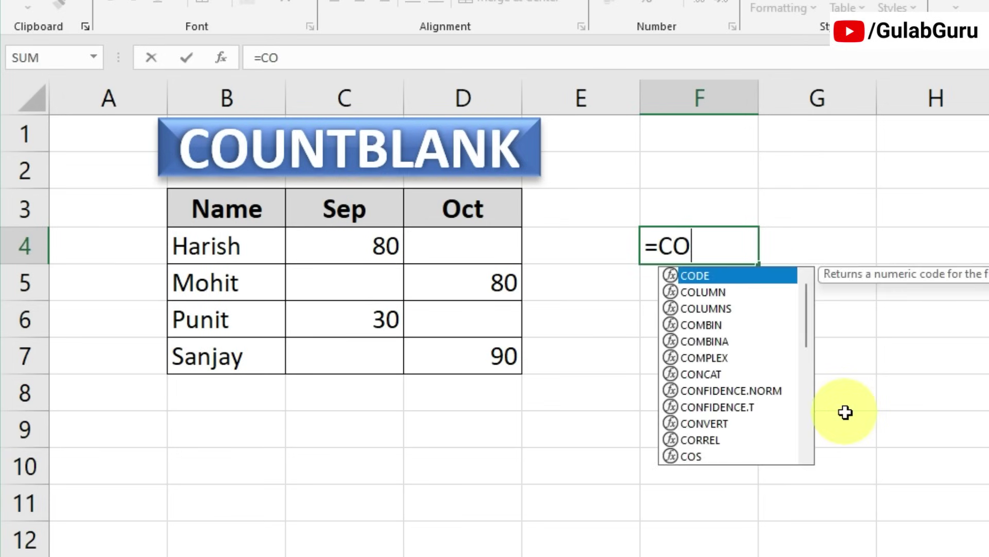
text(UNT)
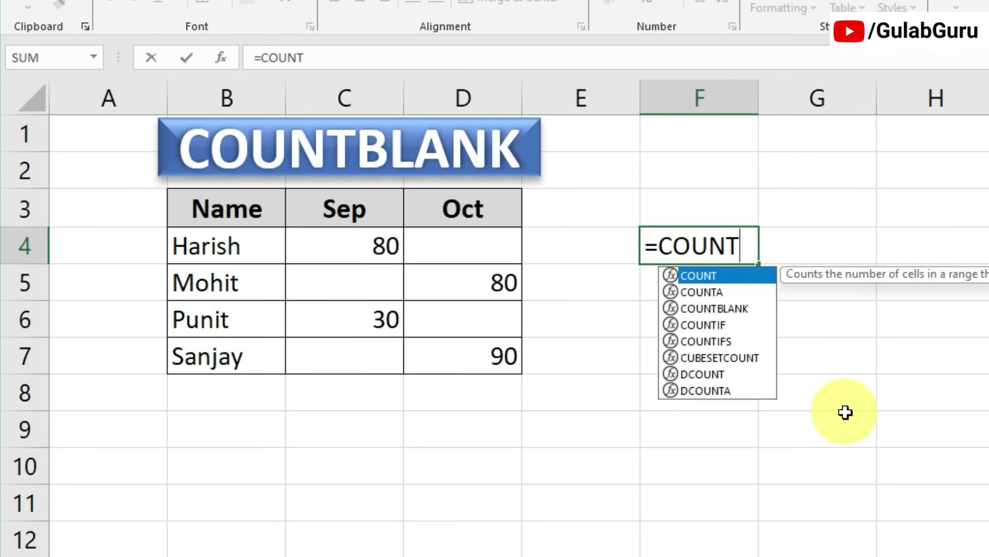
text(B)
key(Tab)
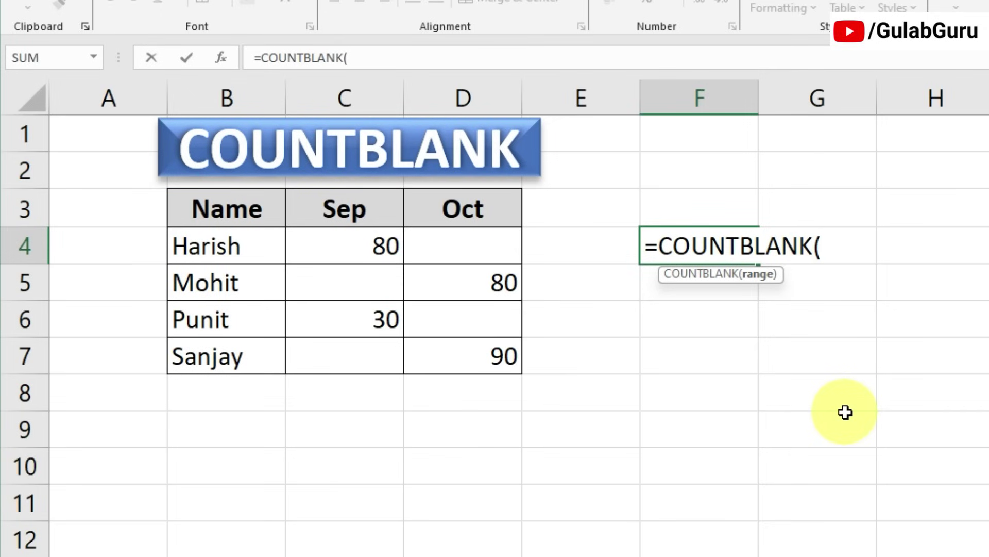
drag(199, 205, 480, 356)
text())
key(Return)
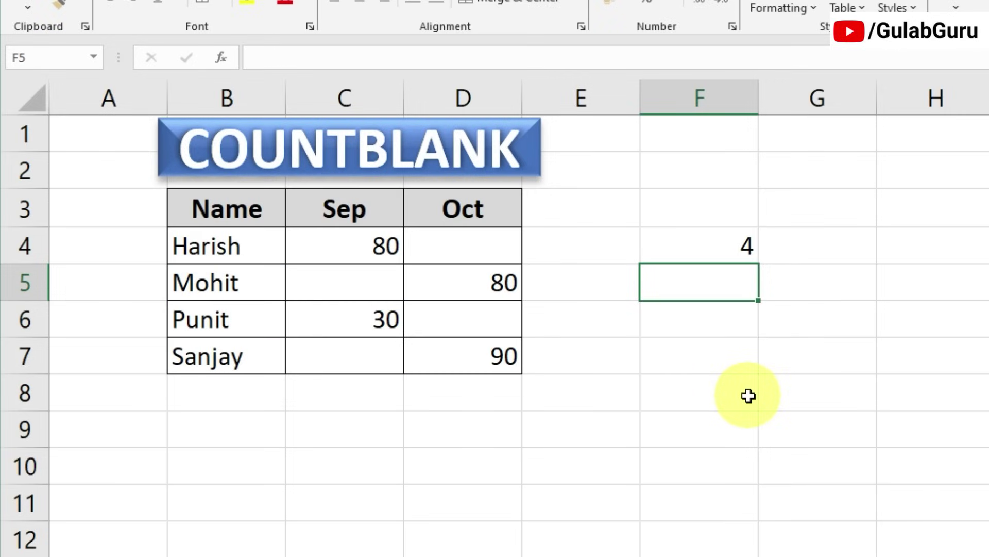
- Compare the COUNTBLANK result in F4 with the empty Sep and Oct cells in the table
click(713, 249)
drag(236, 210, 454, 349)
click(455, 327)
click(362, 281)
click(435, 261)
click(386, 358)
click(717, 245)
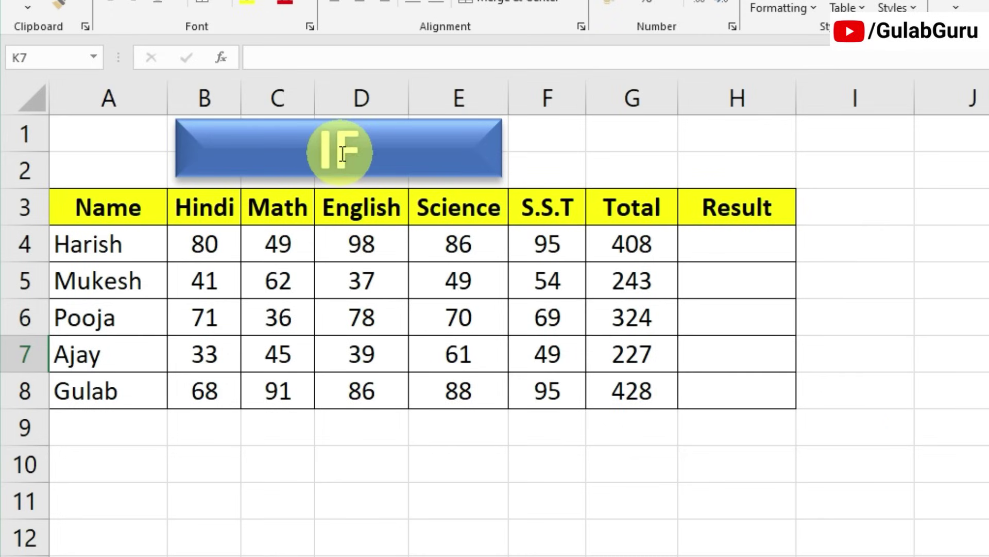
- On the IF sheet, examine the marks table A3:H8, the empty Result cells H4:H8 and the total in G7
click(750, 246)
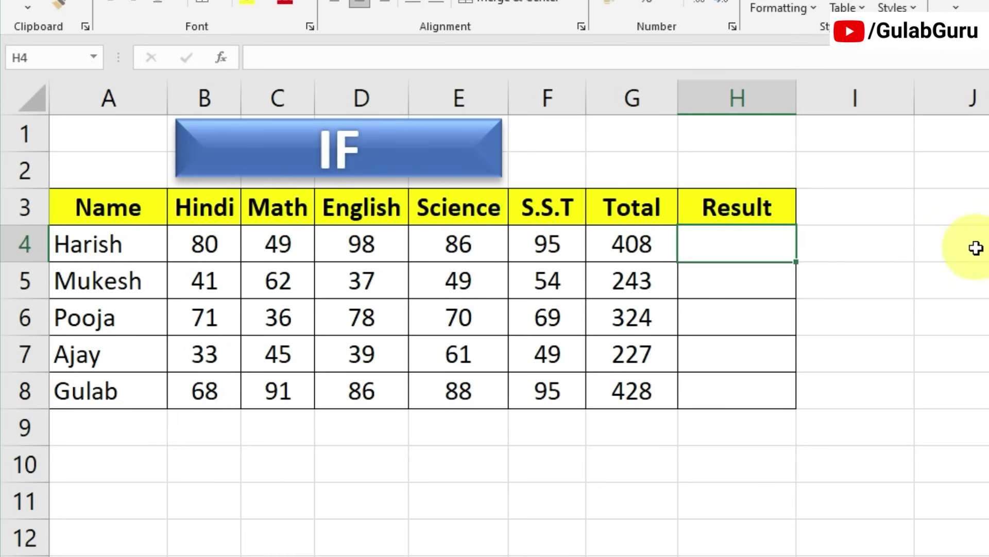
key(Return)
drag(98, 205, 685, 383)
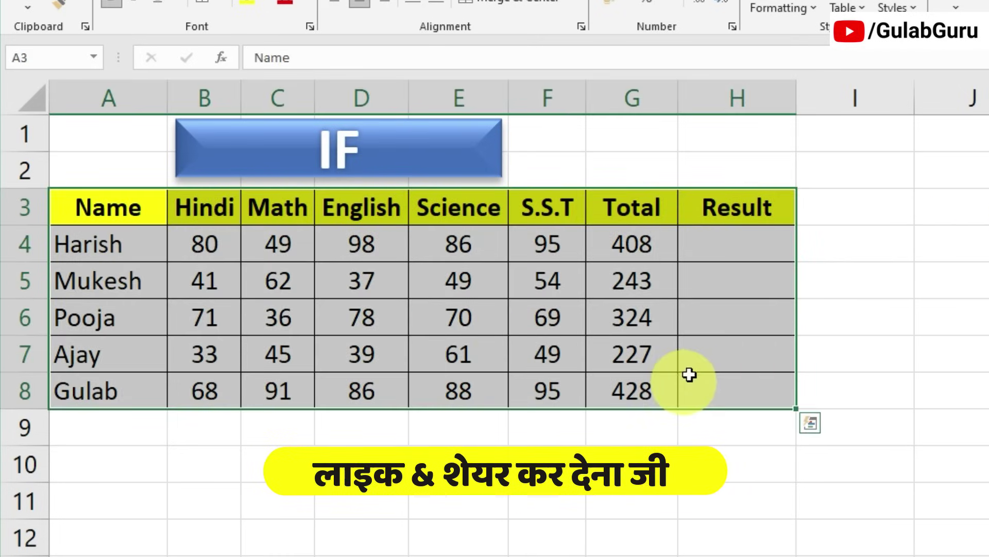
click(724, 353)
drag(739, 249, 757, 395)
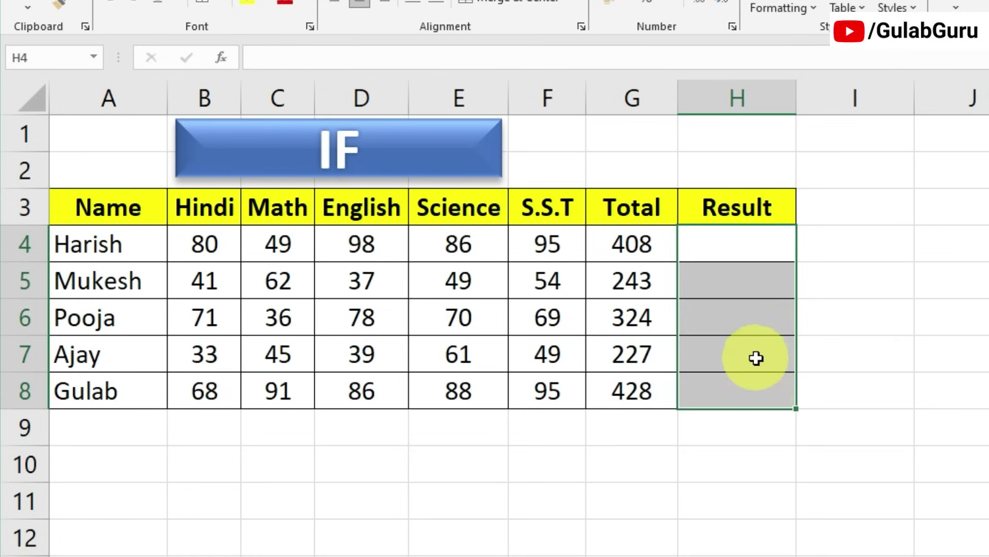
click(755, 357)
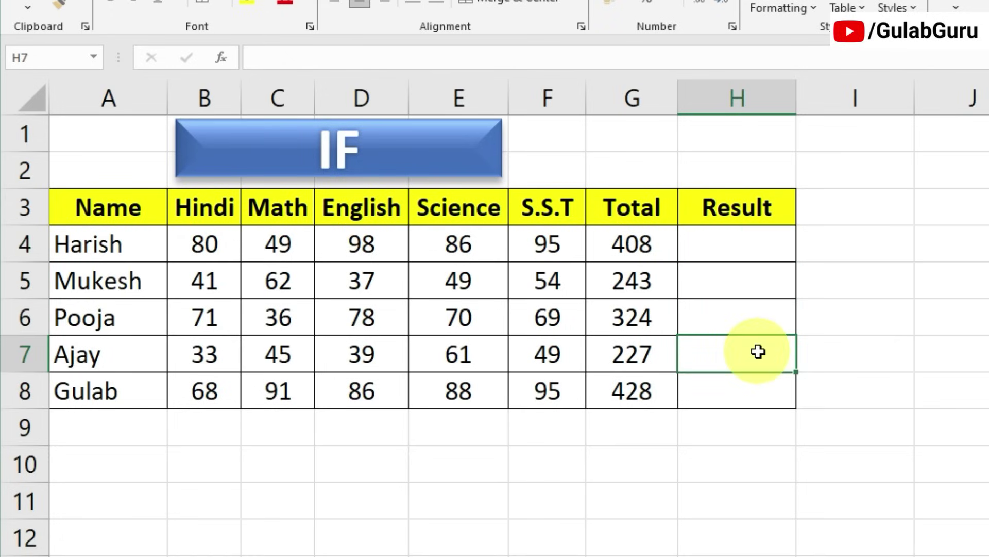
click(649, 355)
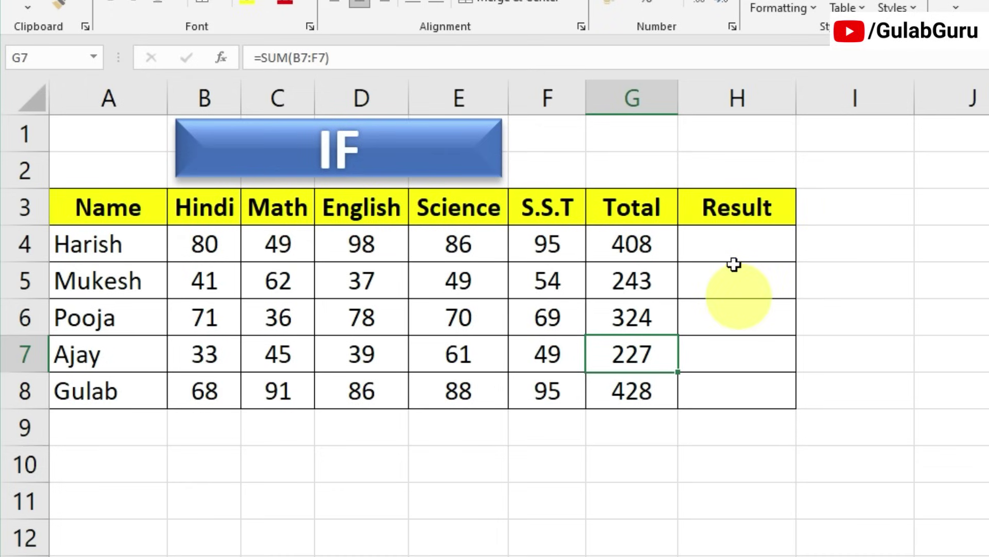
- Begin an IF formula in H4 with the logical test G4>=250
click(726, 243)
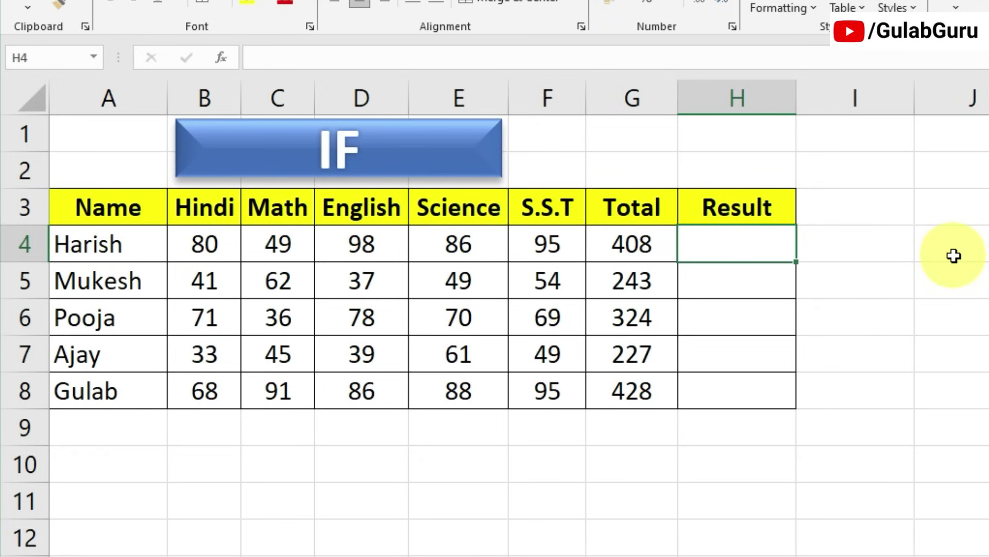
key(F2)
text(=)
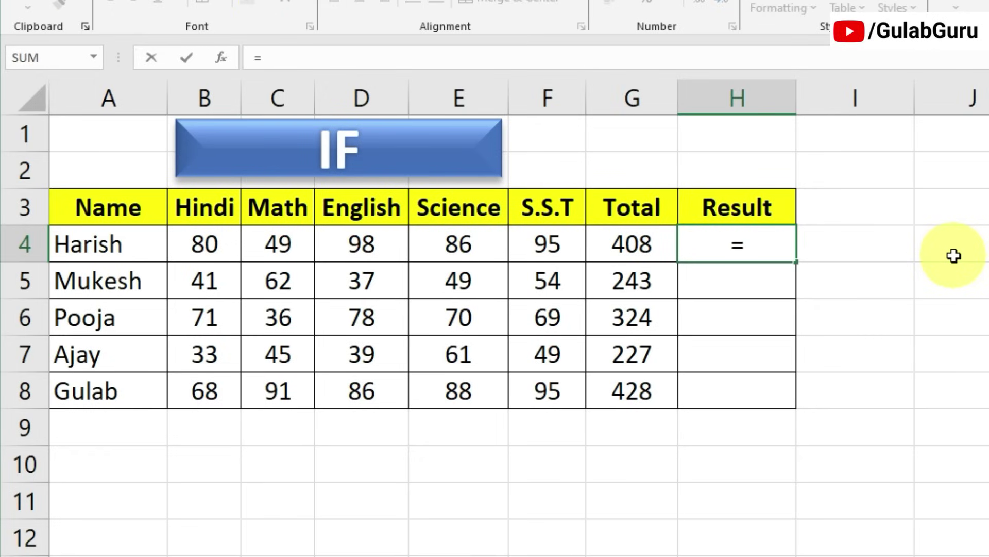
text(I)
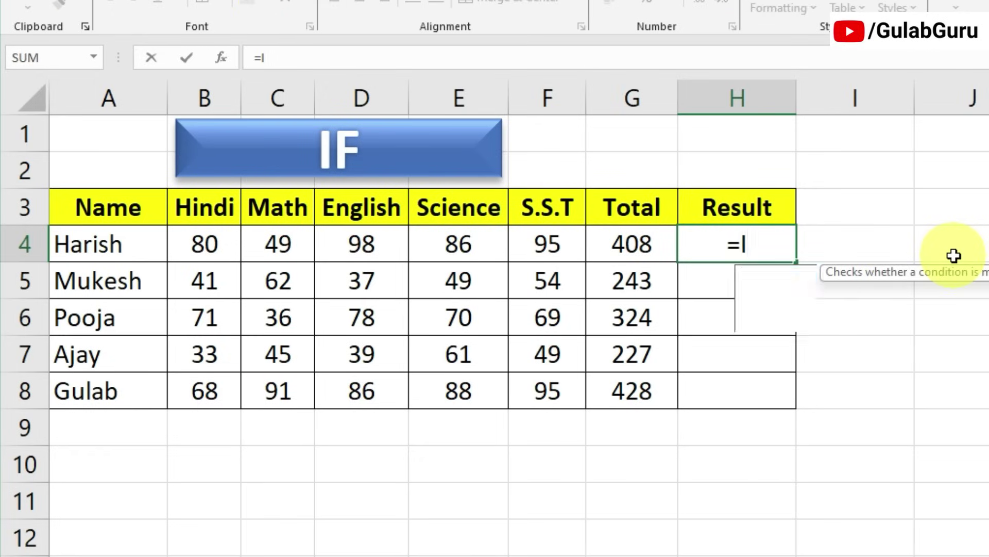
text(F()
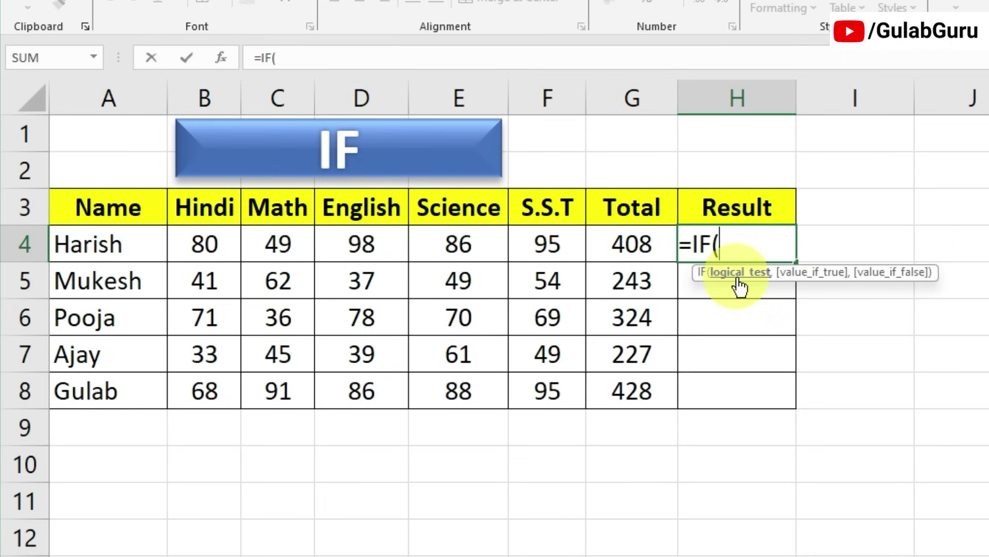
click(644, 247)
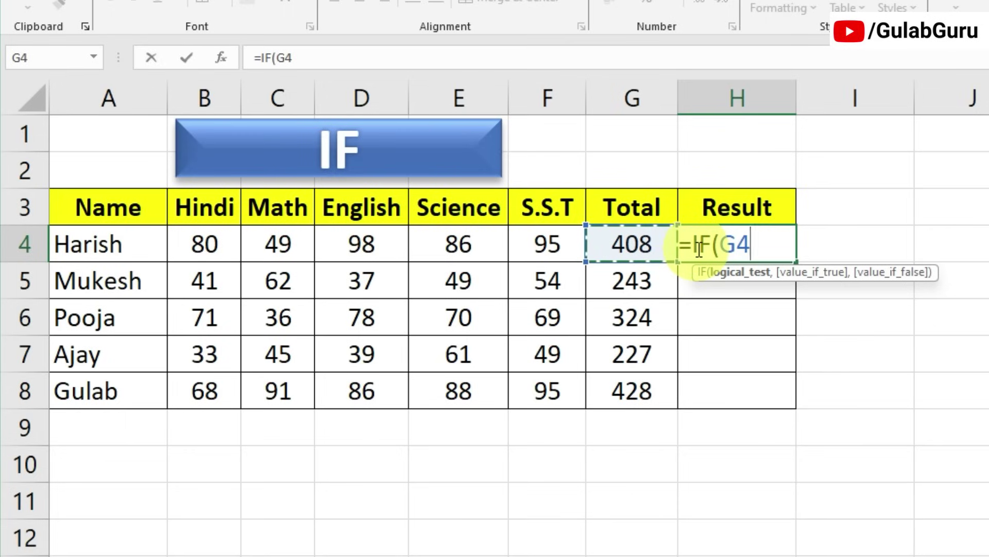
text(>)
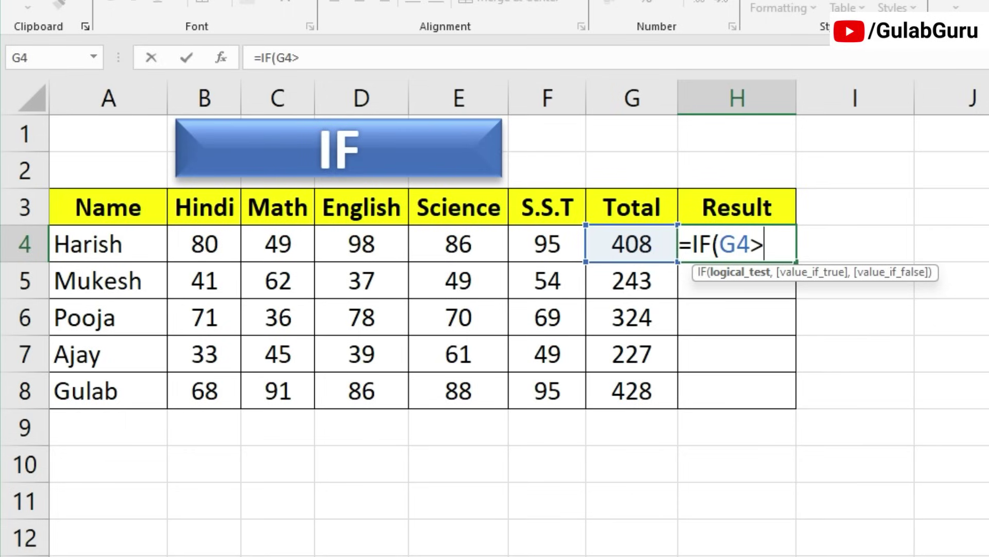
text(=250)
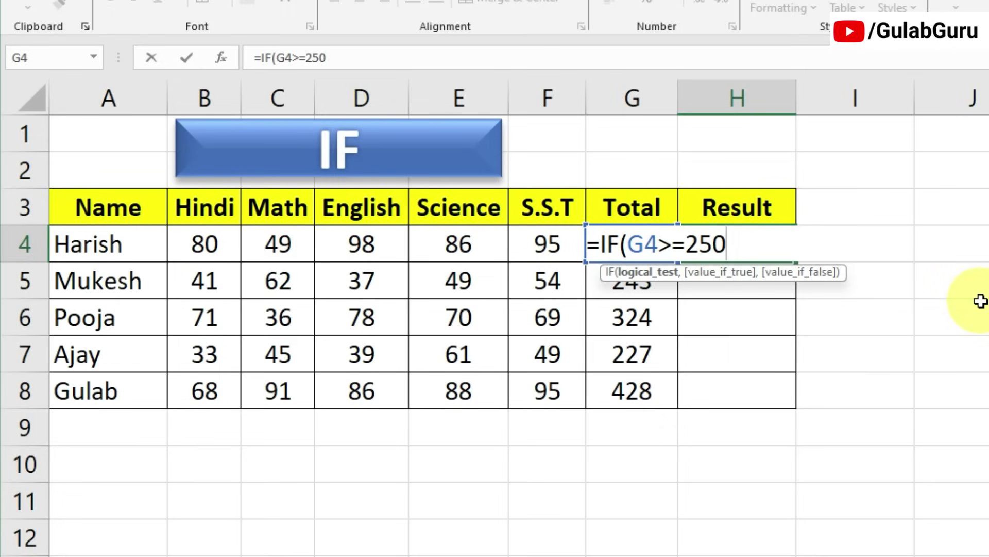
- Add "PASS" as the value if true in H4's IF formula
text(,)
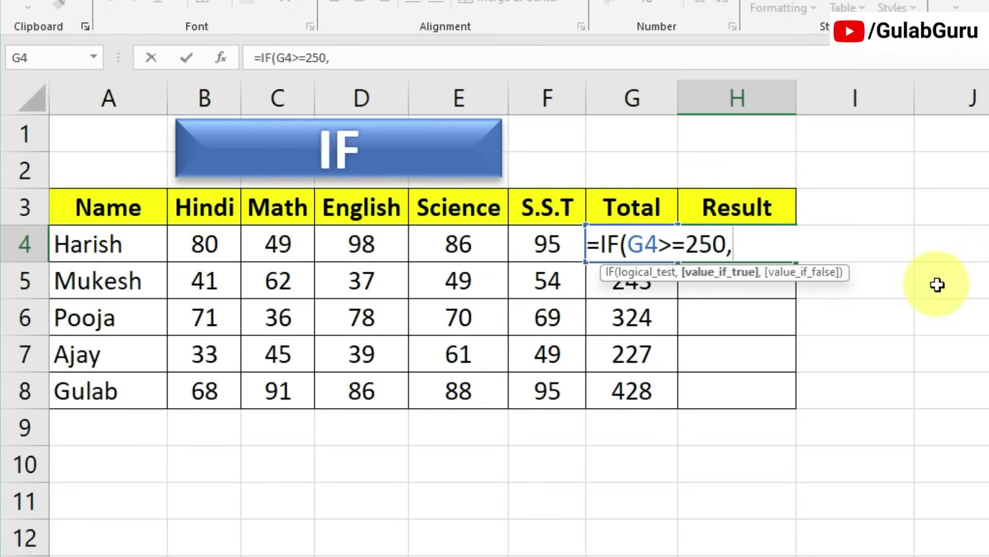
text(")
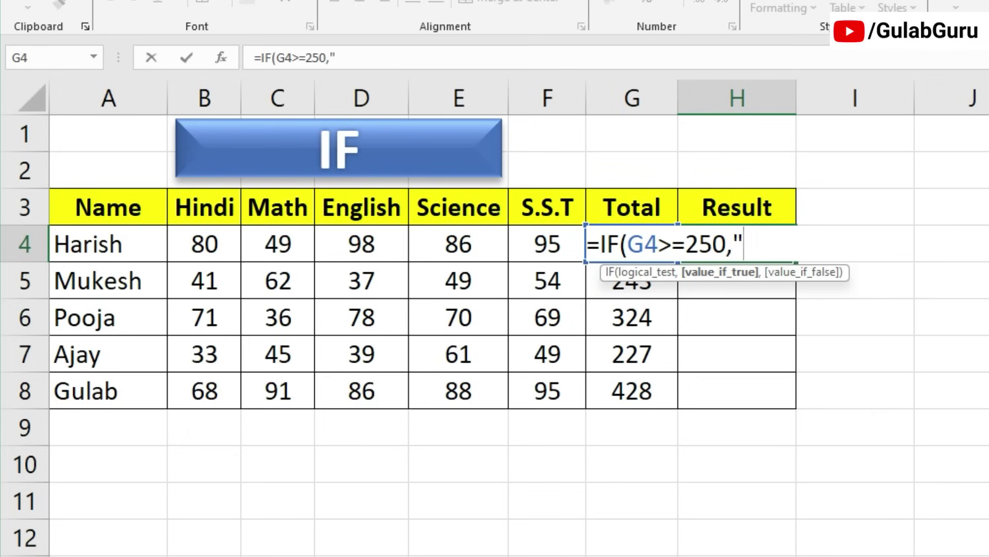
text(PASS)
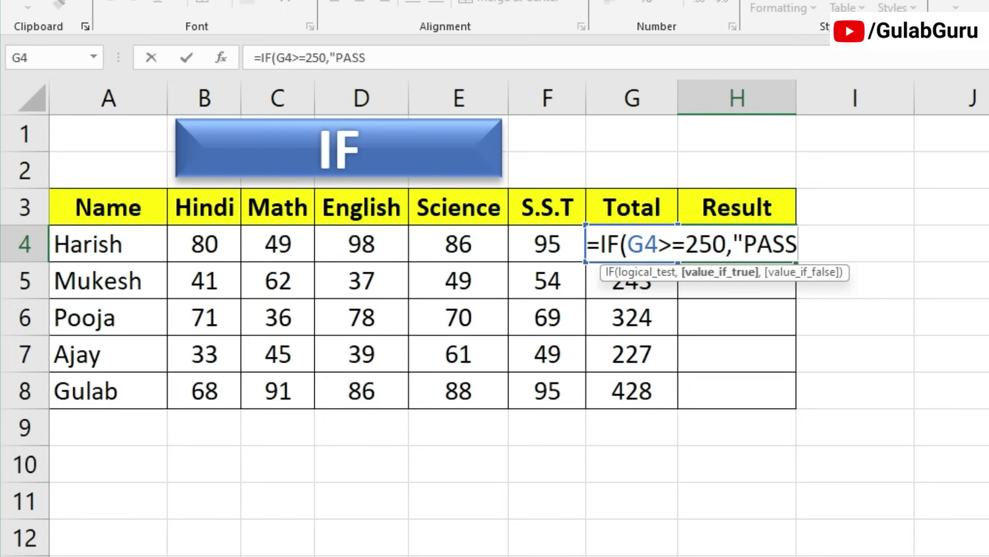
text(")
text(,)
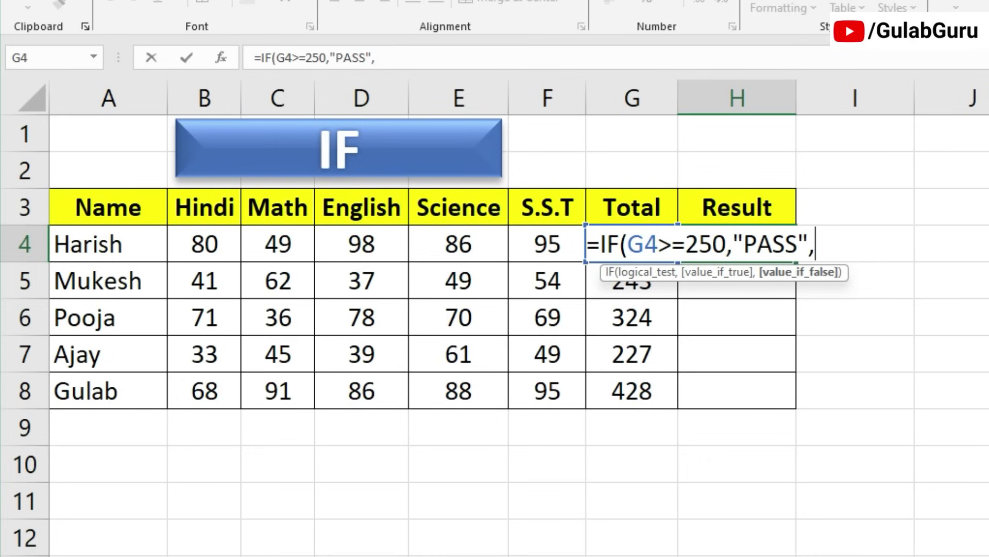
- Add "FAIL" in quotation marks as the value if false and complete the IF formula in H4
text(FAIL)
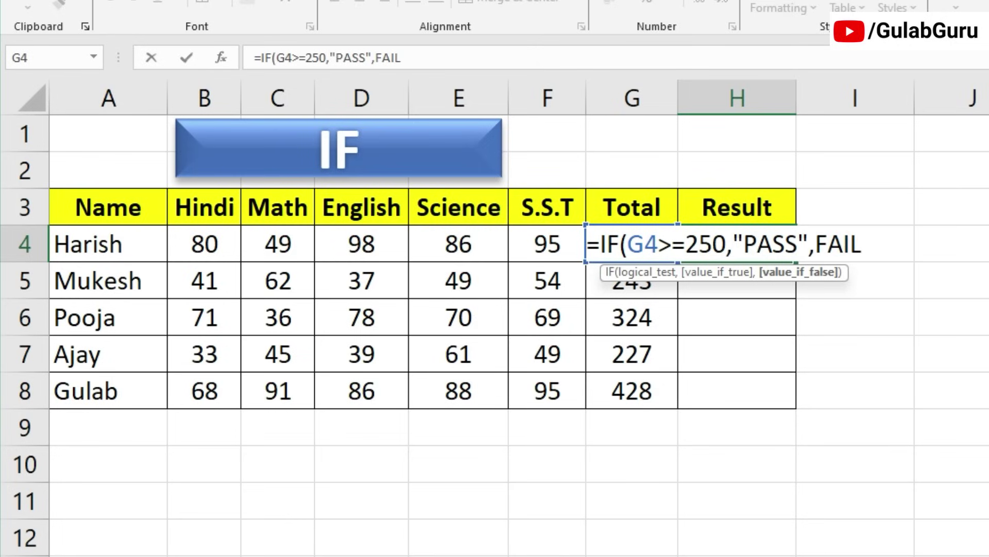
text(")
key(Left)
key(Left)
key(Left)
key(Left)
key(Left)
text(")
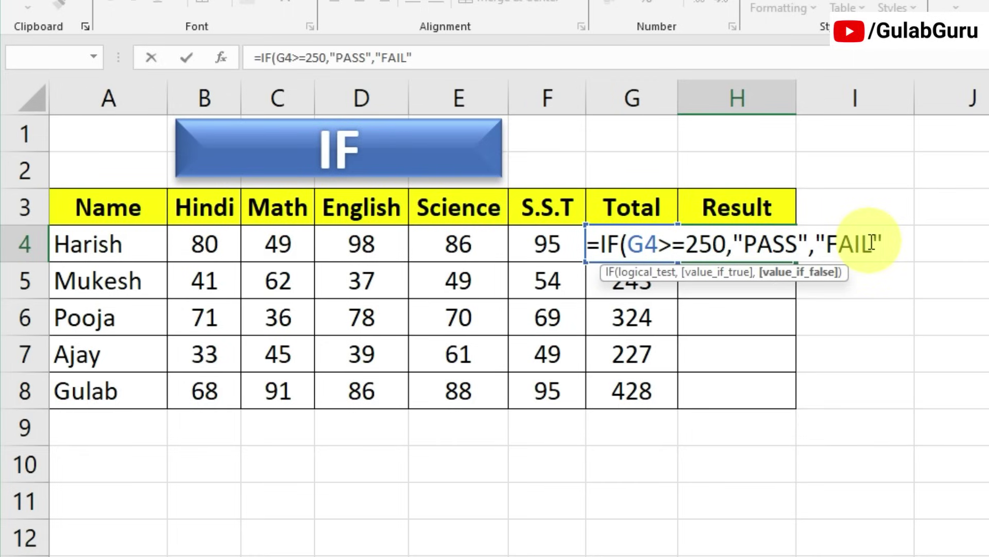
click(826, 242)
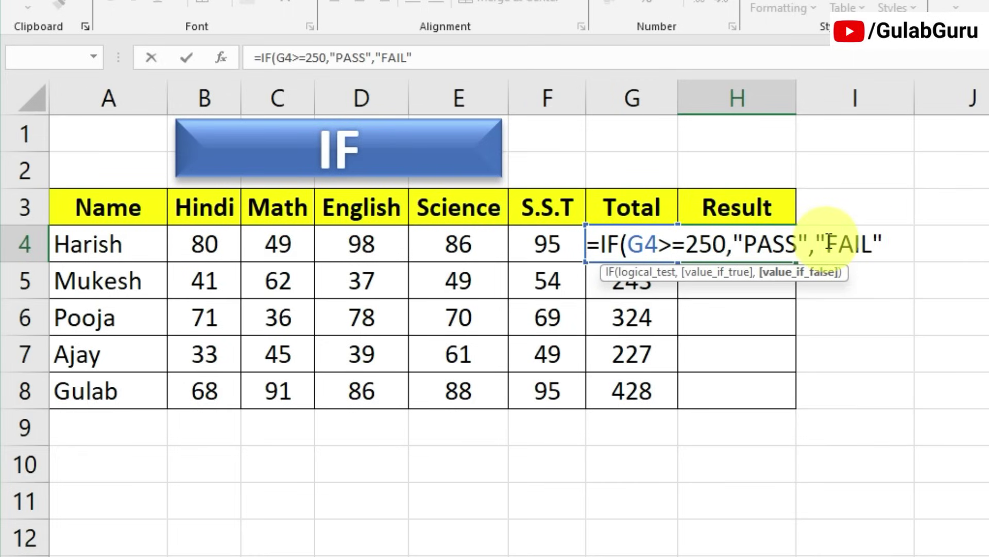
click(892, 244)
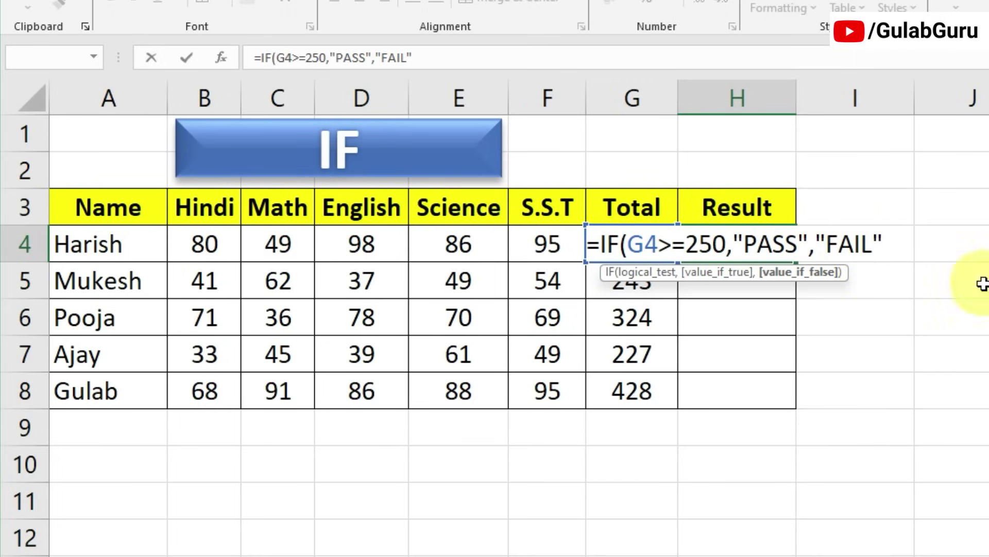
key(Return)
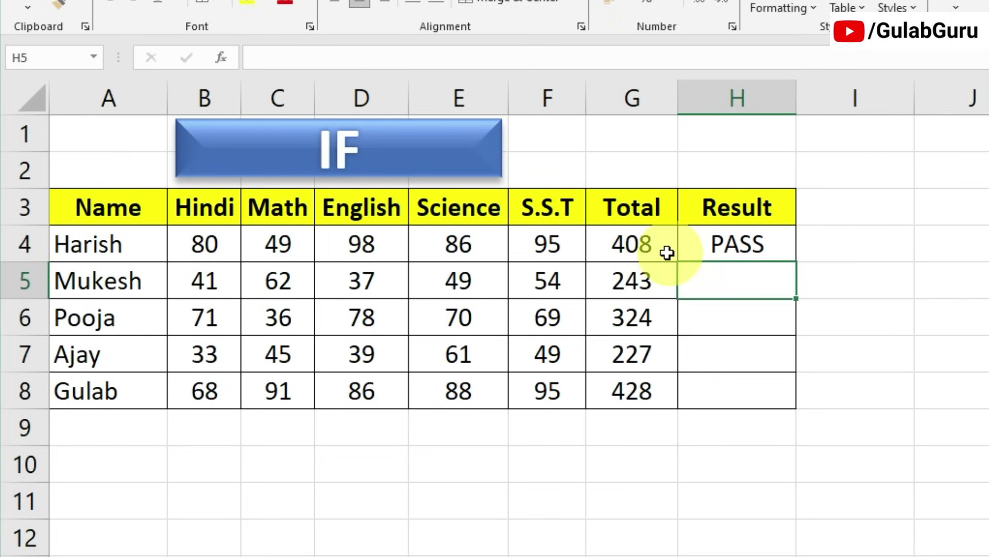
- Check H4 against the total in G4 and fill its IF formula down to H8
click(641, 242)
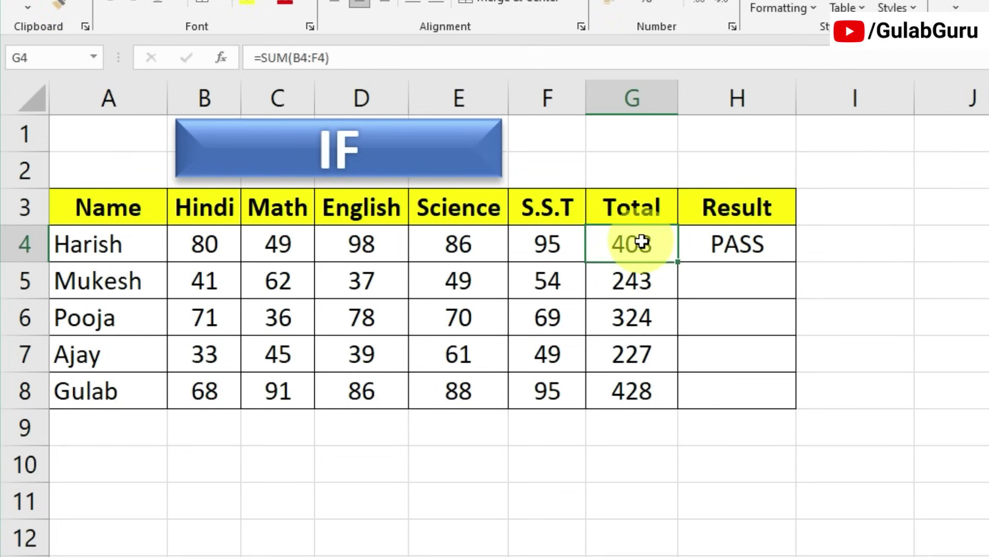
click(744, 248)
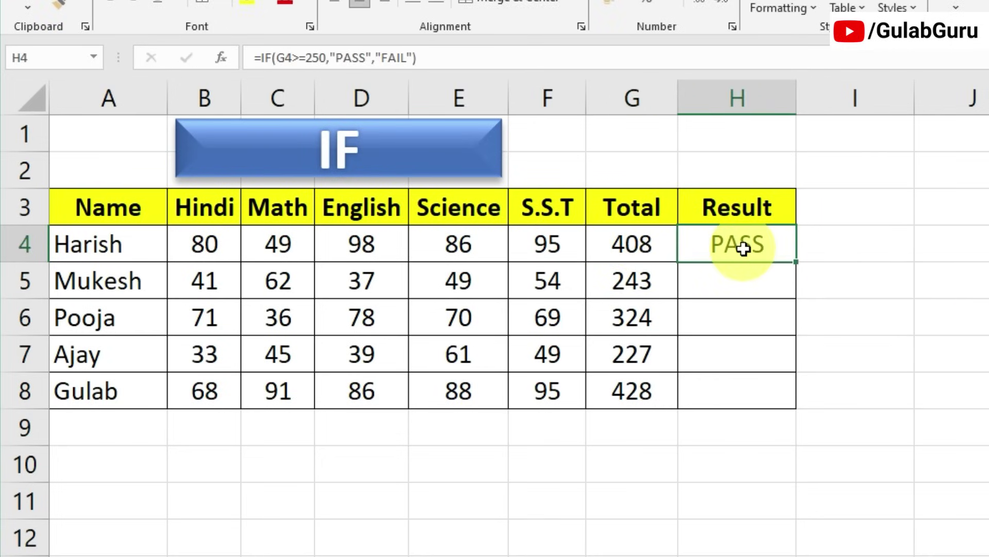
drag(795, 260, 792, 398)
- Compare the totals in G5 and G7 with their results in column H and review the IF formula in H4
click(636, 280)
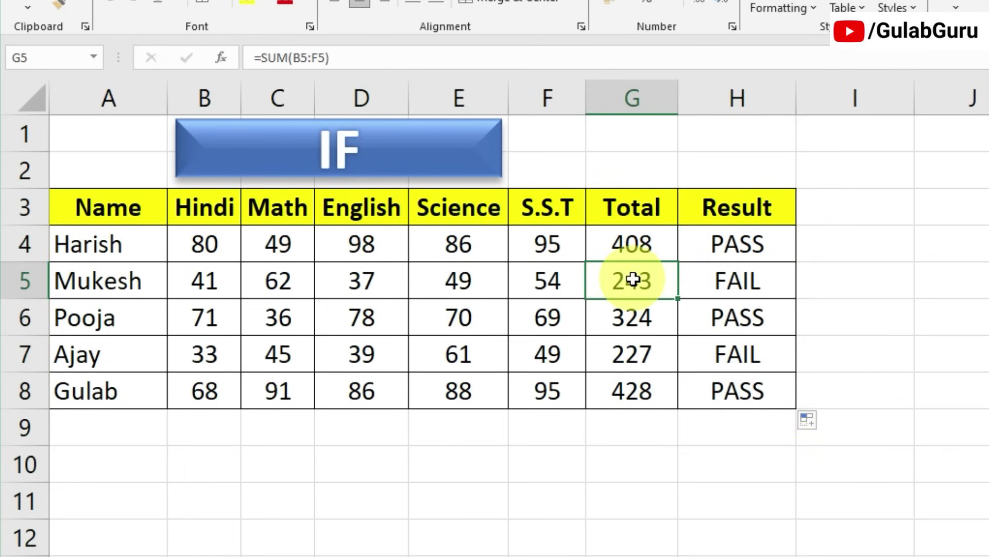
click(650, 361)
click(734, 354)
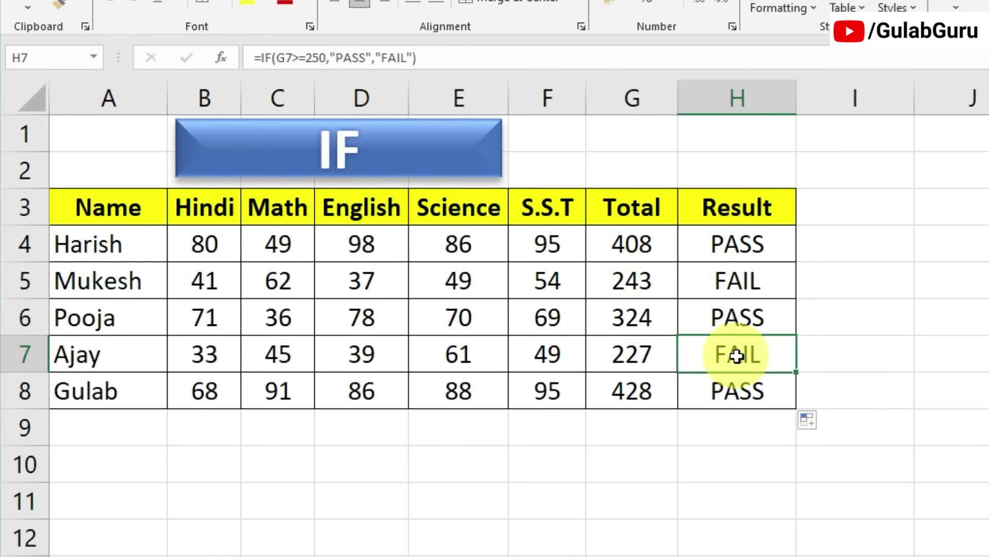
click(741, 283)
double_click(746, 244)
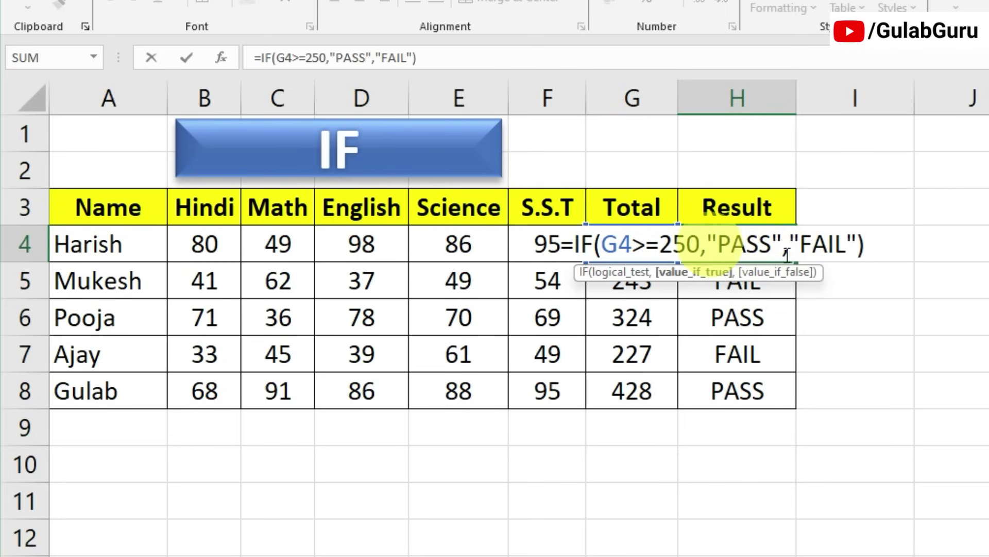
click(870, 244)
key(Return)
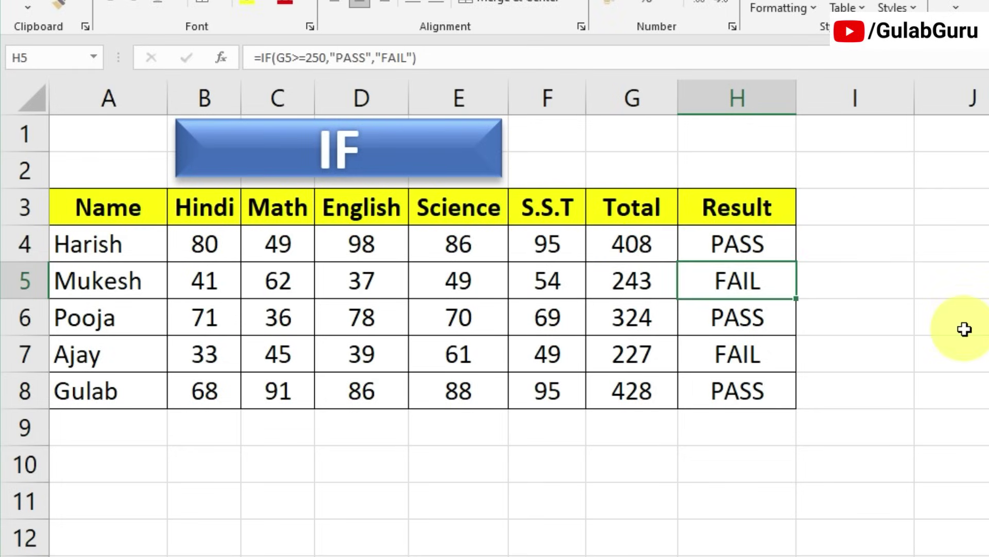
click(740, 247)
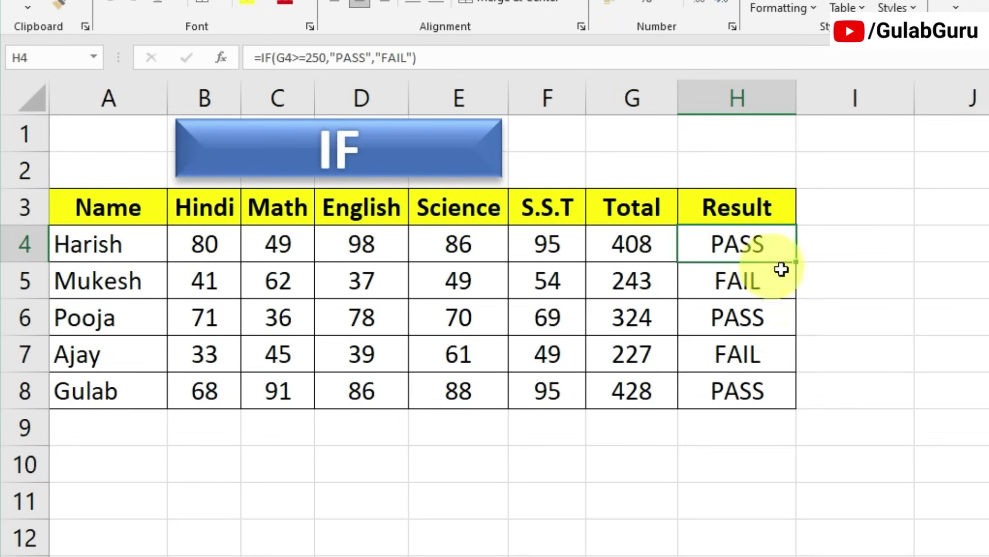
click(885, 278)
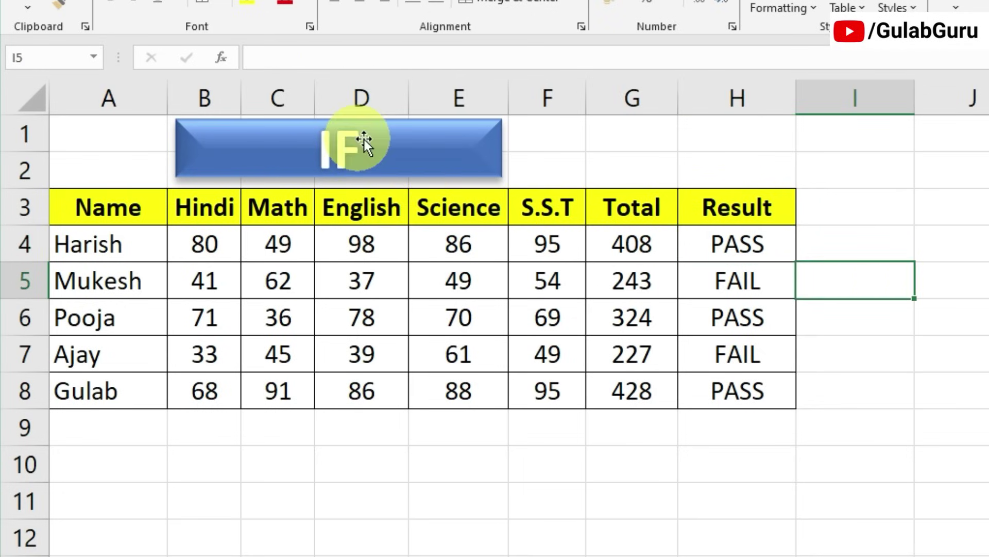
click(897, 328)
click(944, 291)
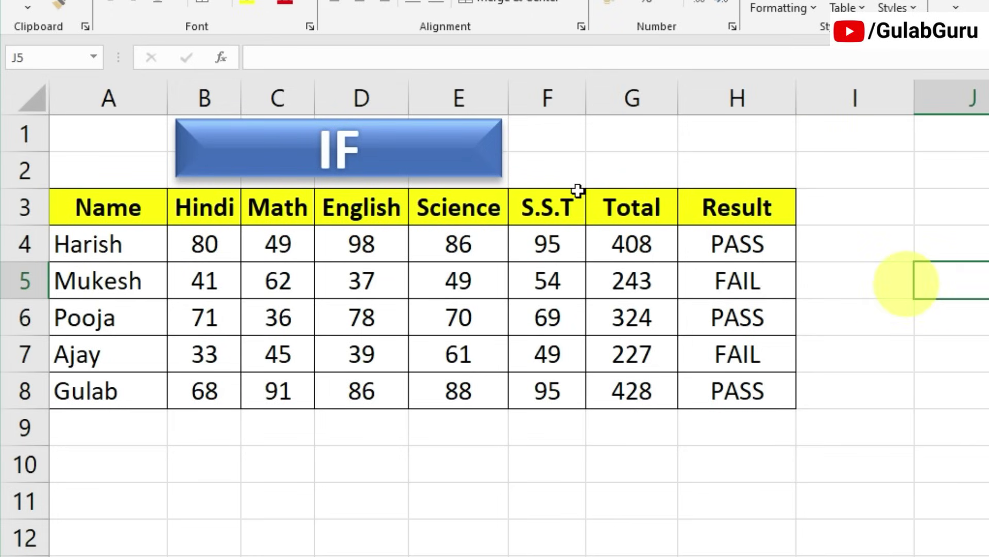
click(951, 236)
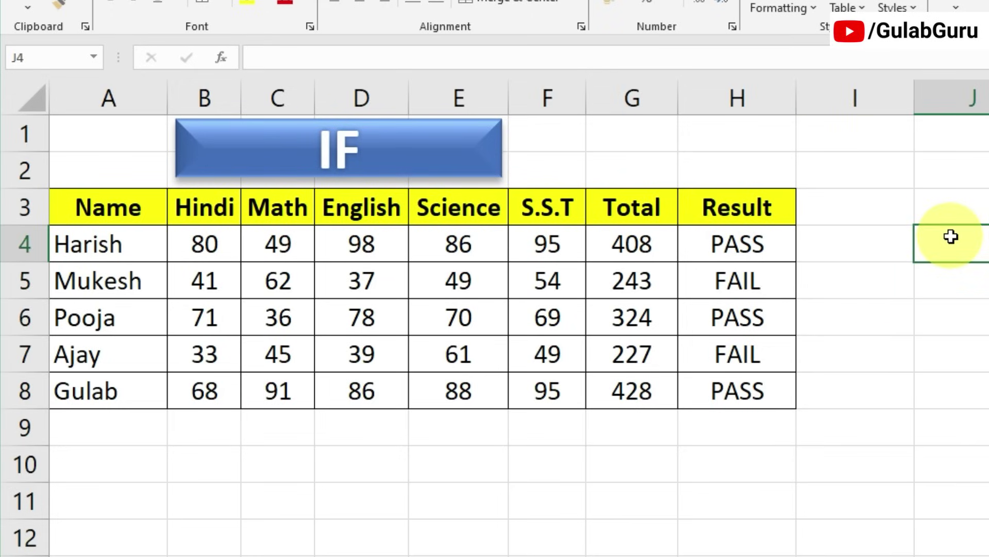